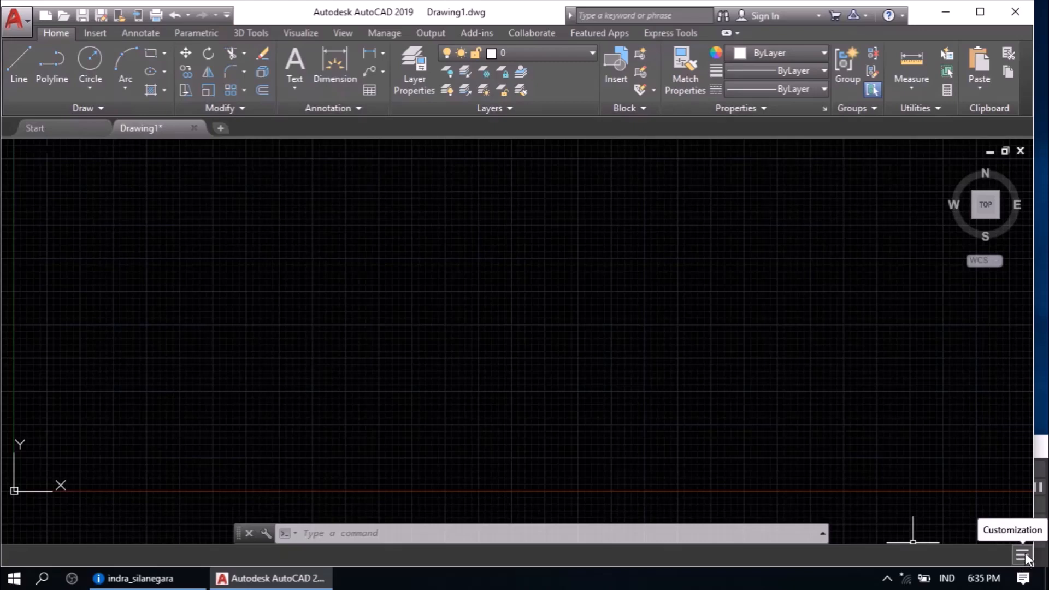
# Step: Add the Grid toggle to the status bar, and switch the drawing grid off and back on
pyautogui.click(1024, 556)
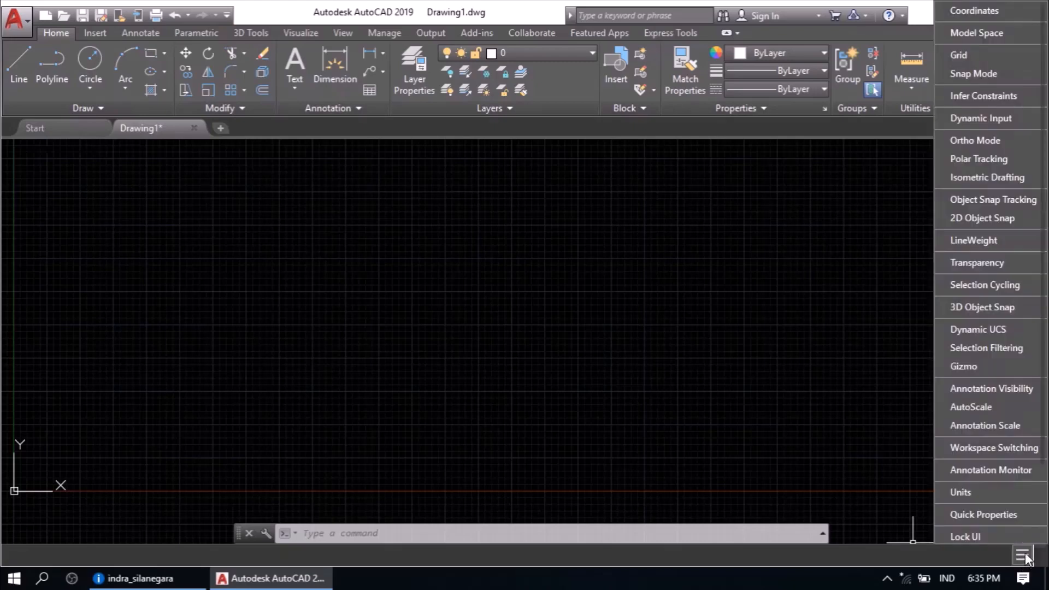
pyautogui.click(979, 52)
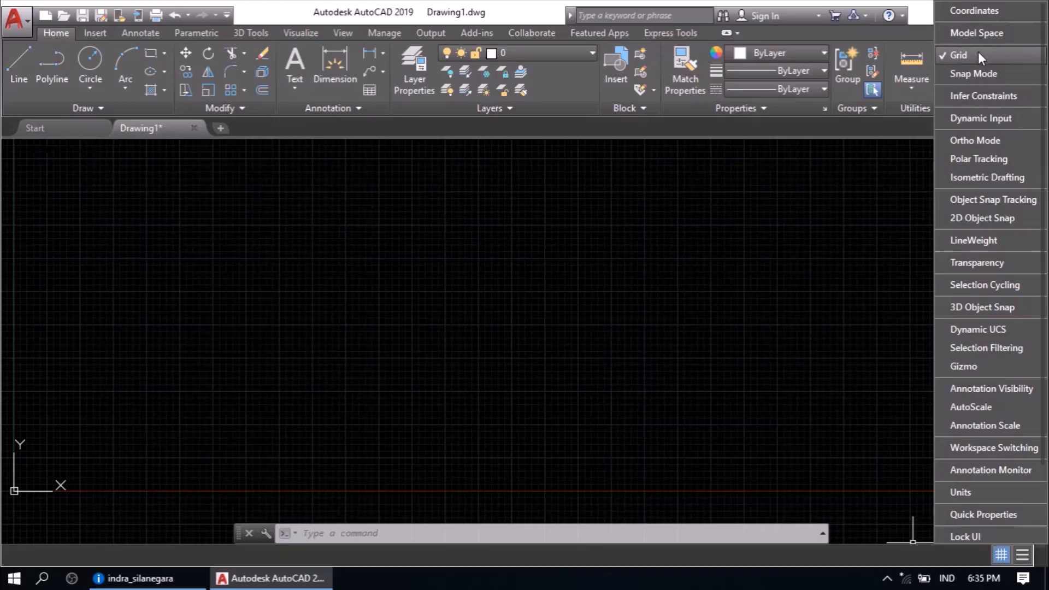
pyautogui.click(1022, 563)
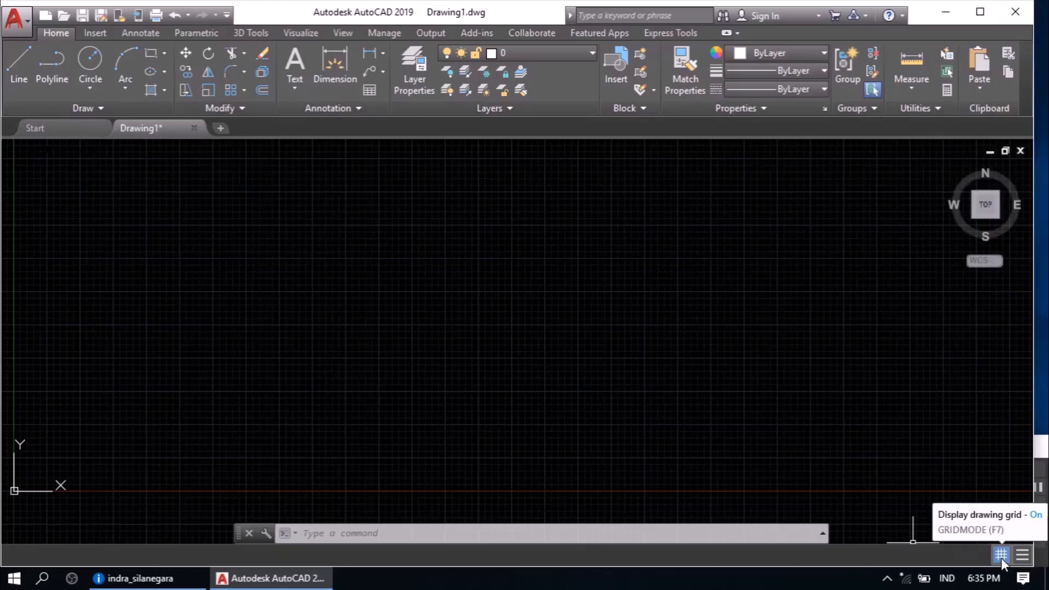
pyautogui.click(998, 555)
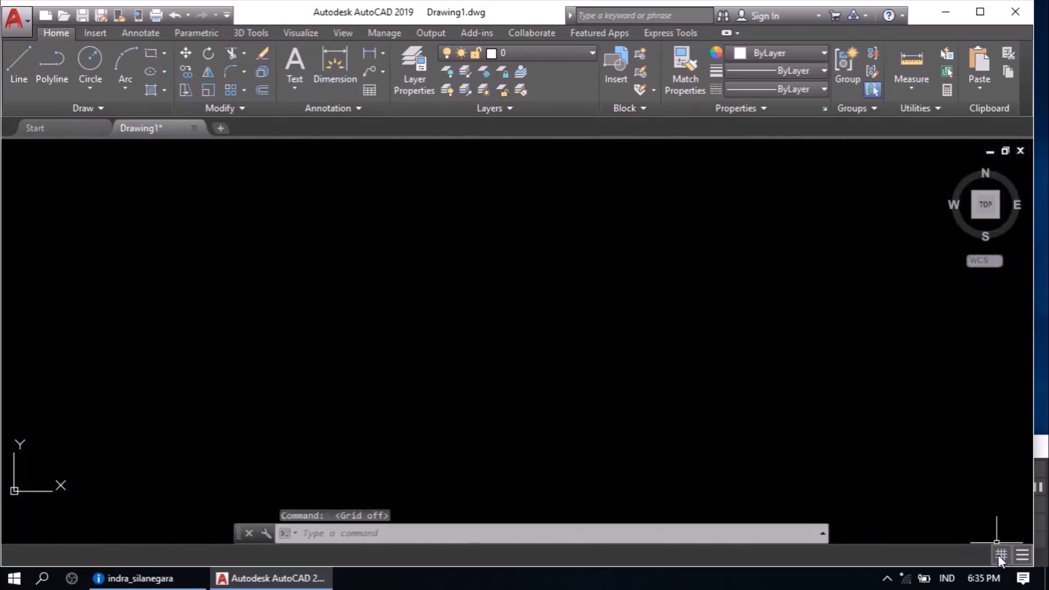
pyautogui.click(999, 556)
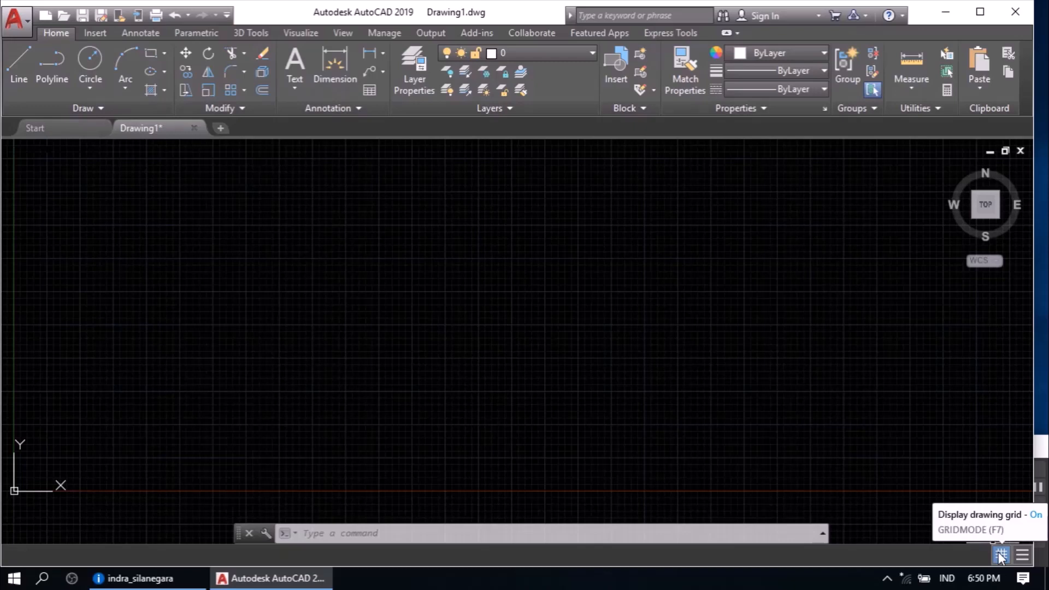
# Step: Set the grid X and Y spacing to 10 in the drafting settings
pyautogui.rightClick(998, 552)
pyautogui.click(999, 537)
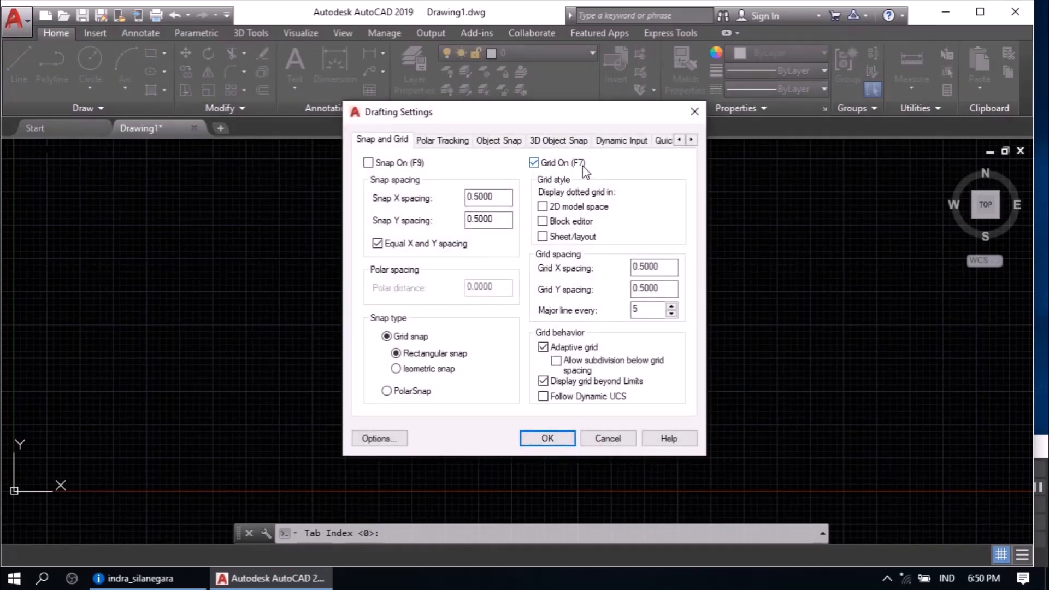
pyautogui.click(659, 268)
pyautogui.moveTo(660, 268); pyautogui.dragTo(634, 268)
pyautogui.write('10')
pyautogui.click(659, 288)
pyautogui.moveTo(663, 288); pyautogui.dragTo(624, 299)
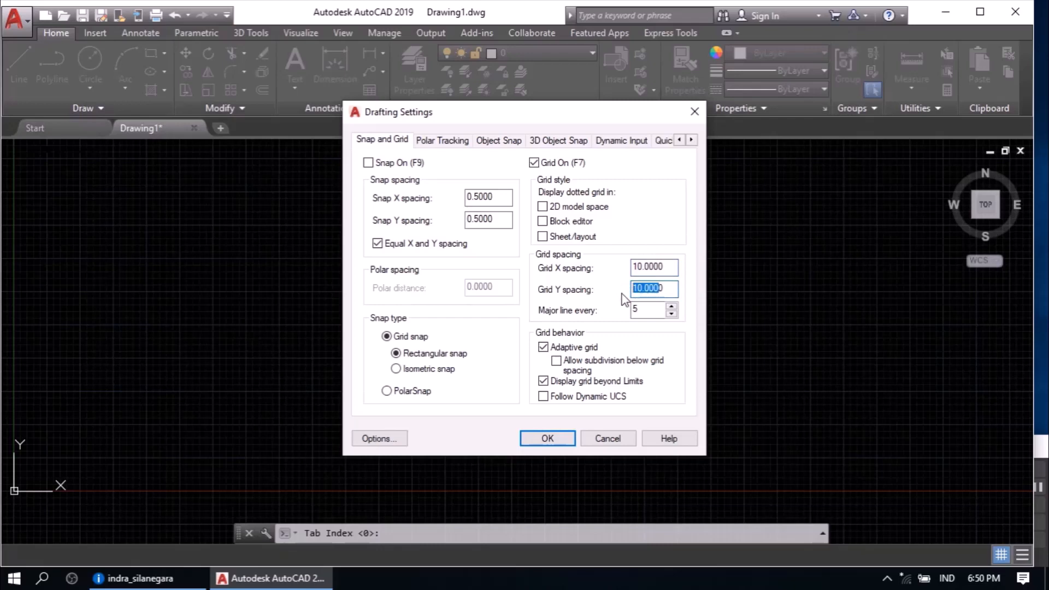
pyautogui.click(672, 289)
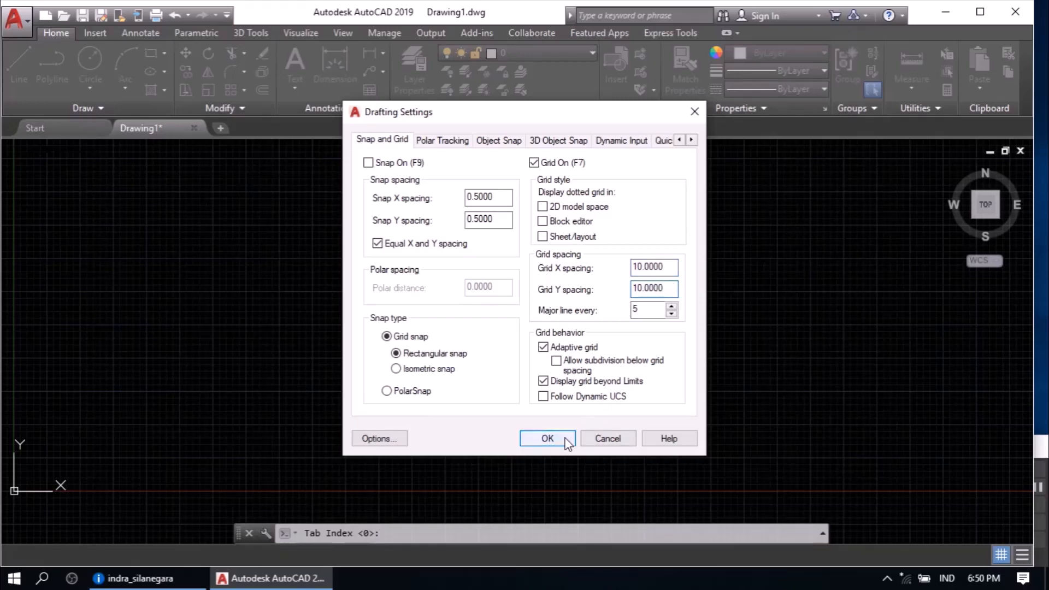
pyautogui.click(547, 438)
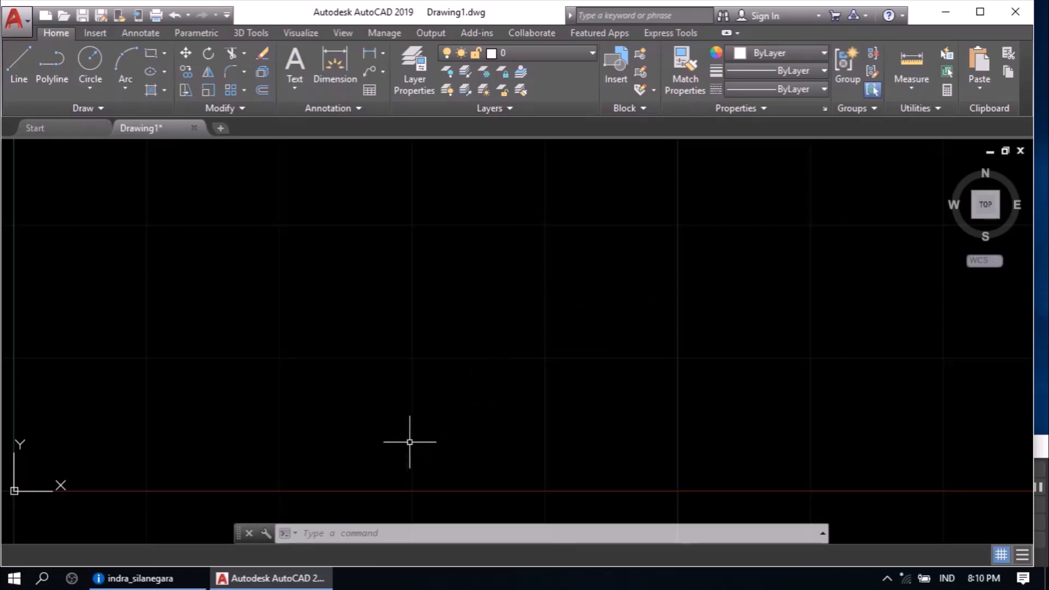
# Step: Set the drawing limits to lower left corner 0,0 and upper right corner 297,210, and zoom to All
pyautogui.click(316, 538)
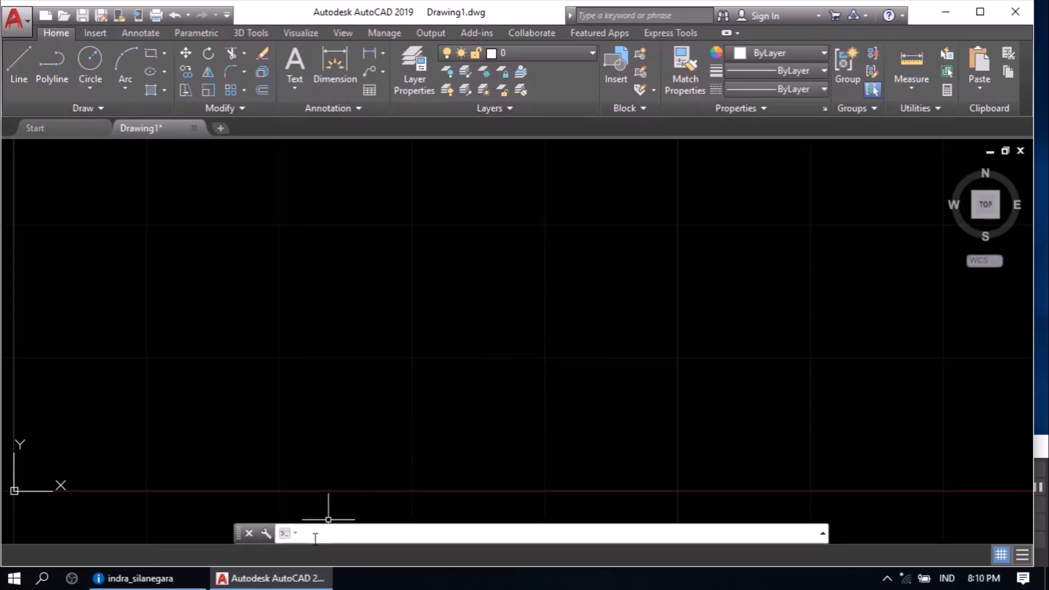
pyautogui.write('limits')
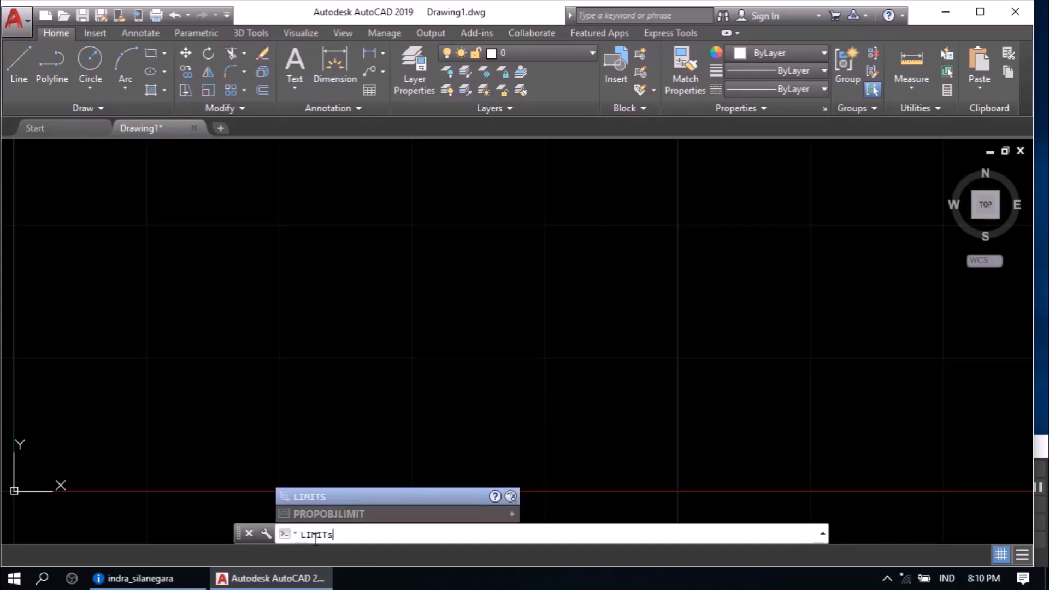
pyautogui.press('Return')
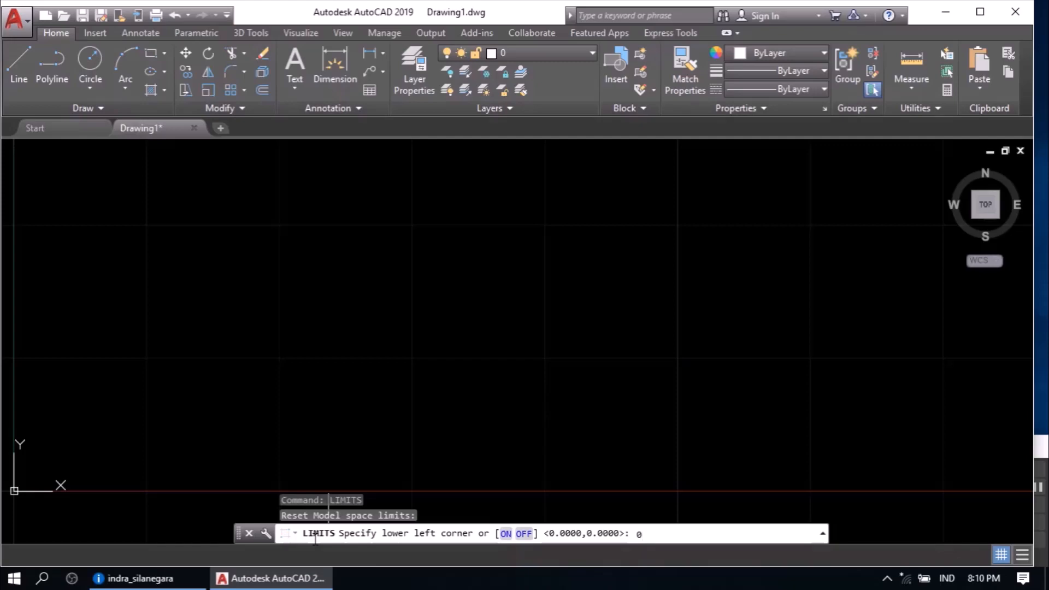
pyautogui.press('Return')
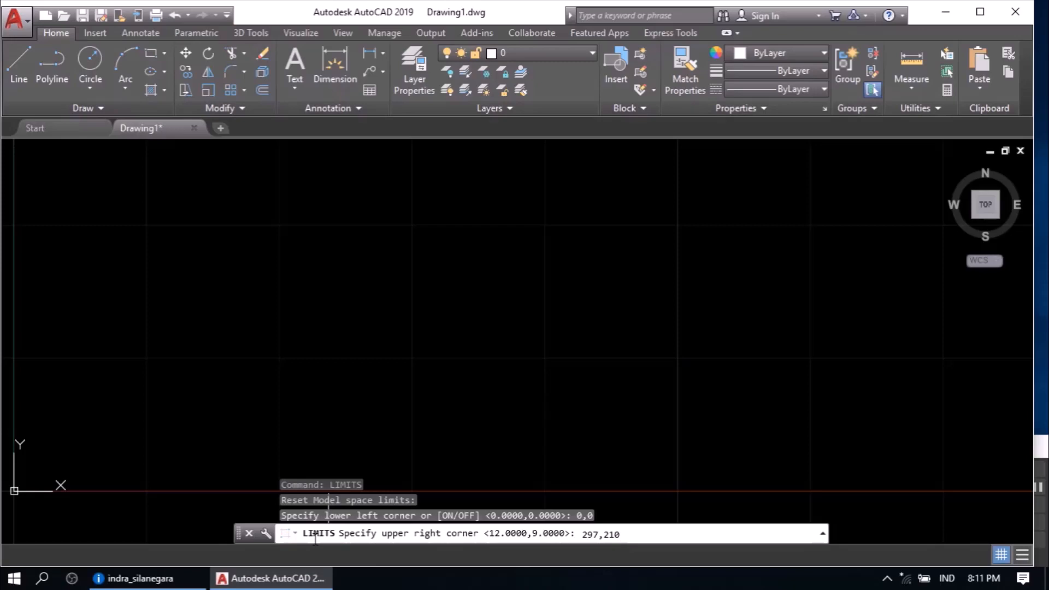
pyautogui.press('Return')
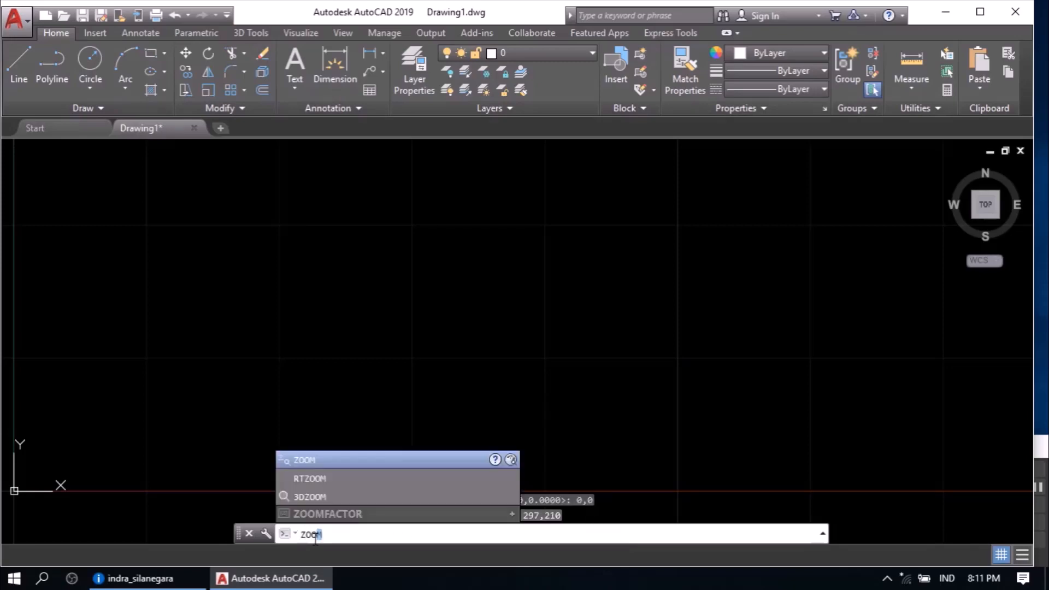
pyautogui.press('Return')
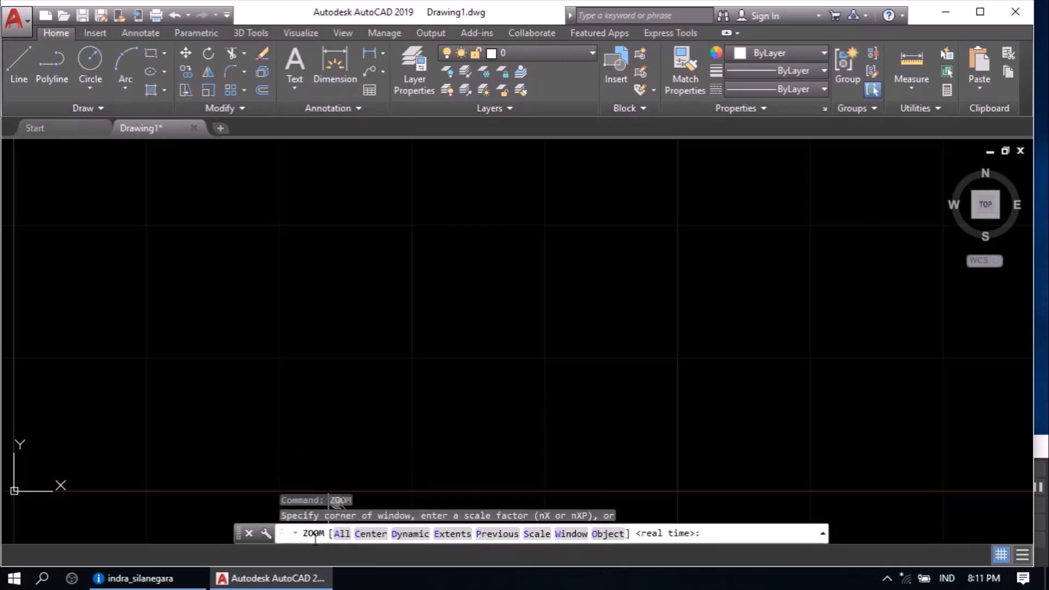
pyautogui.write('all')
pyautogui.press('Return')
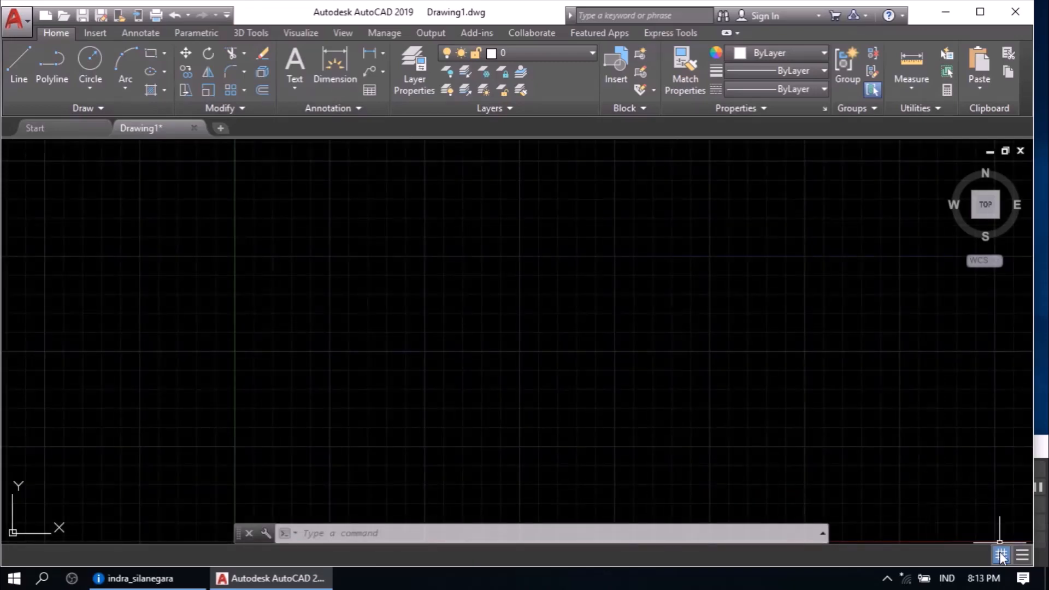
# Step: Disable the display of the grid beyond the drawing limits in the grid settings
pyautogui.rightClick(1001, 553)
pyautogui.click(1014, 528)
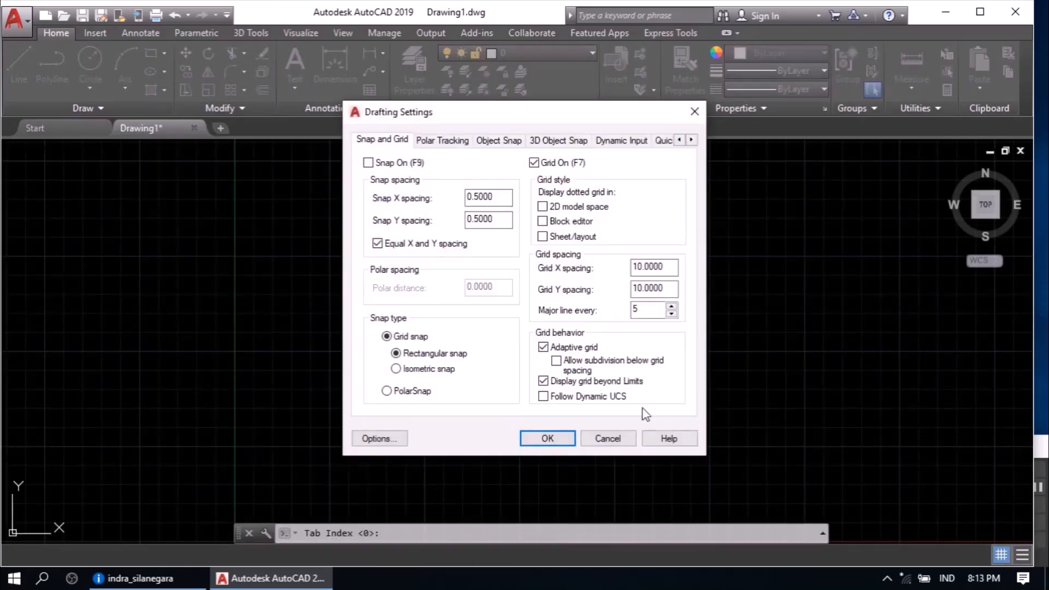
pyautogui.click(543, 381)
pyautogui.click(548, 439)
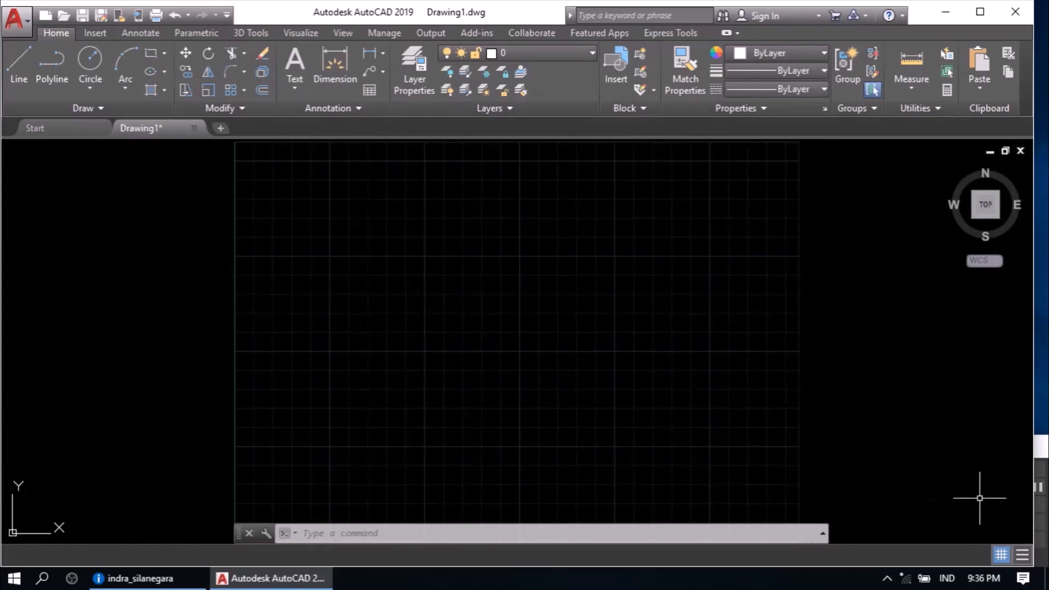
# Step: Add the Snap Mode toggle to the status bar
pyautogui.click(1022, 556)
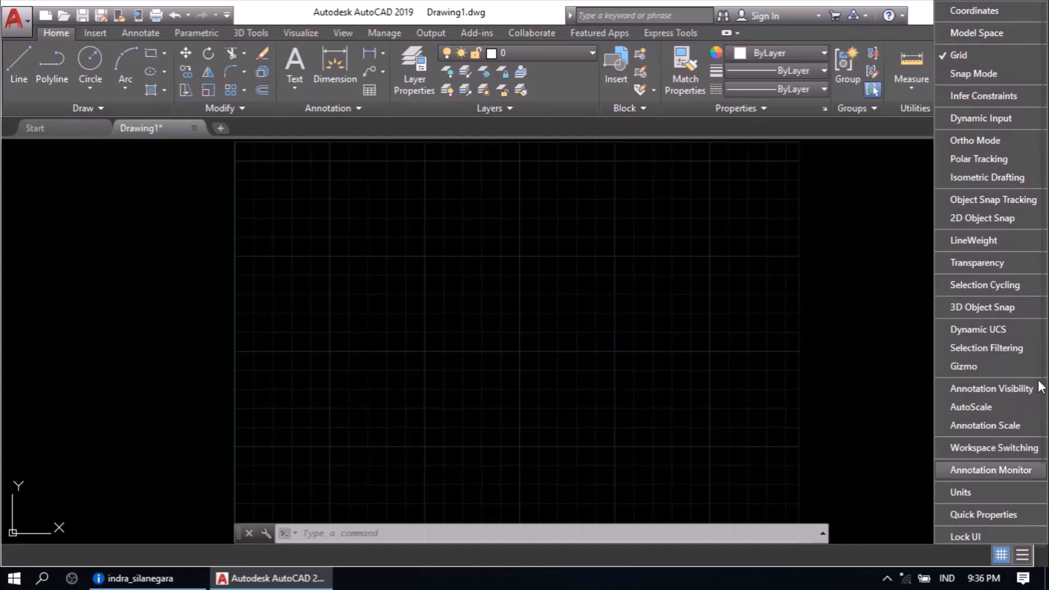
pyautogui.click(983, 77)
pyautogui.click(880, 463)
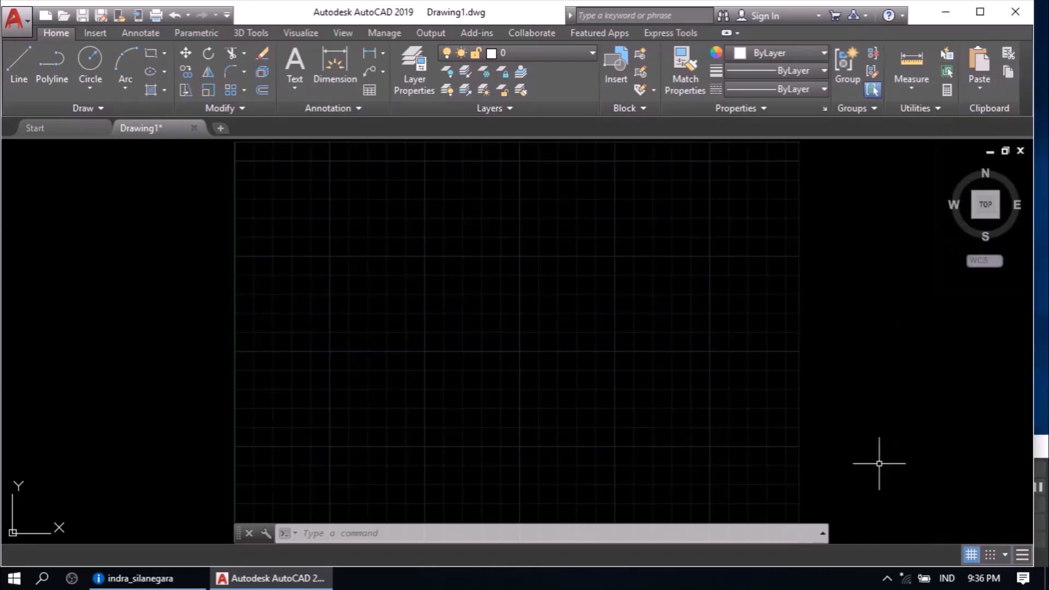
# Step: Set the snap X and Y spacing to 10 and turn snap on in the drafting settings
pyautogui.rightClick(986, 556)
pyautogui.click(999, 532)
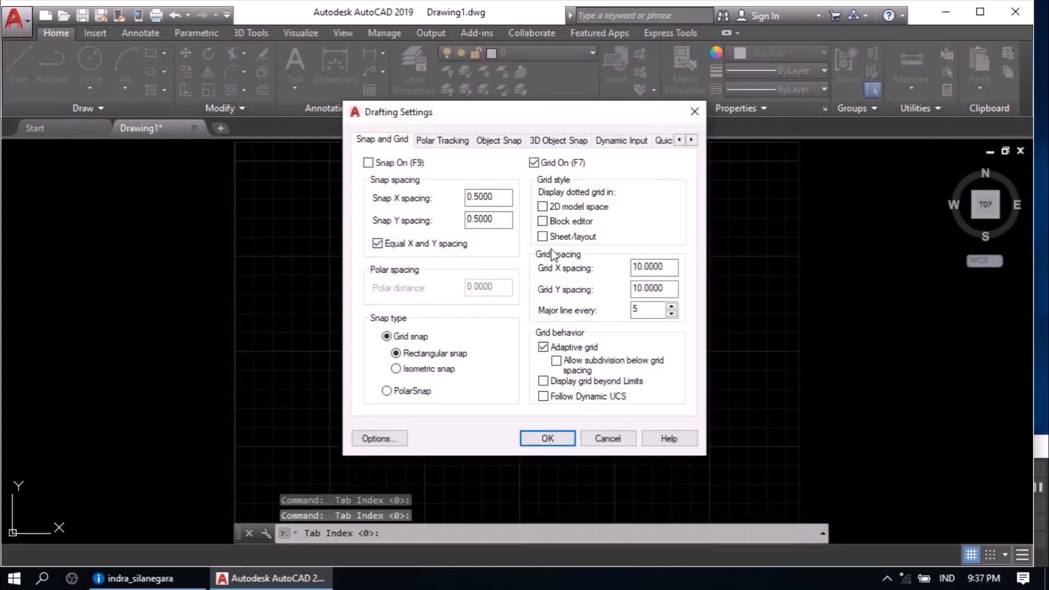
pyautogui.moveTo(501, 196); pyautogui.dragTo(432, 199)
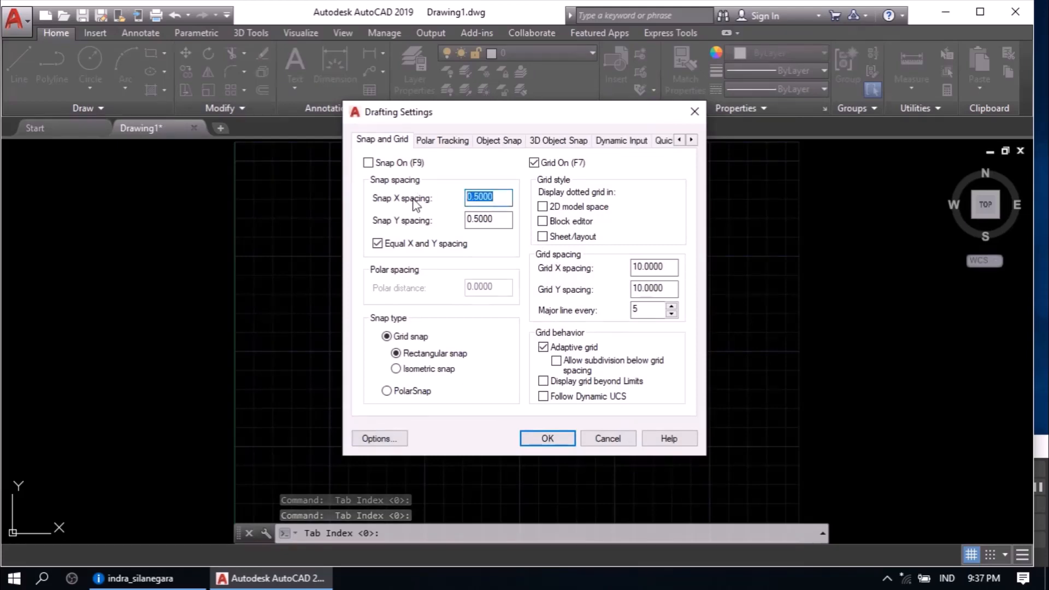
pyautogui.write('10')
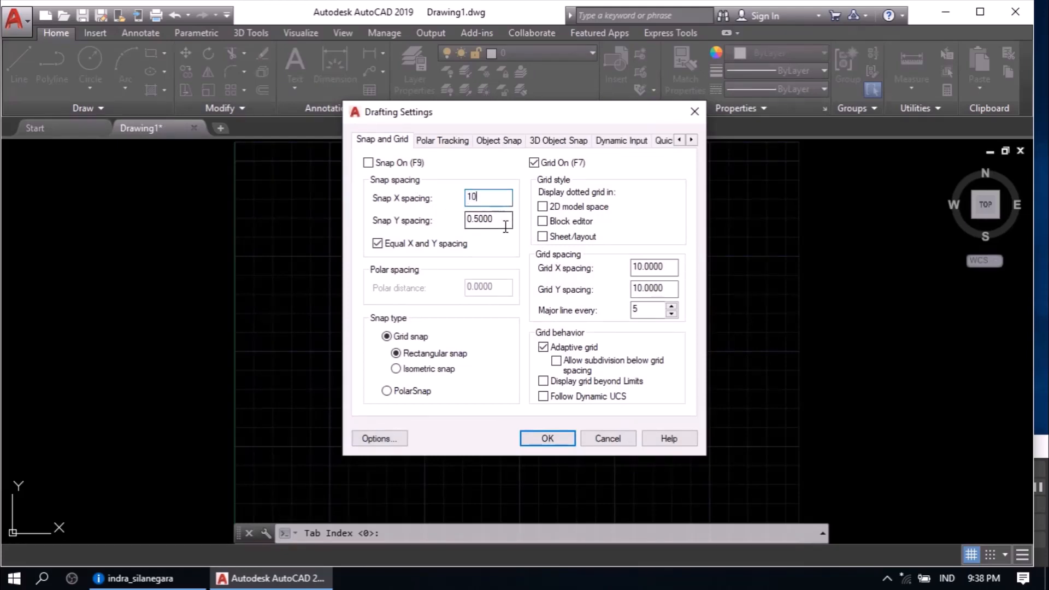
pyautogui.click(503, 219)
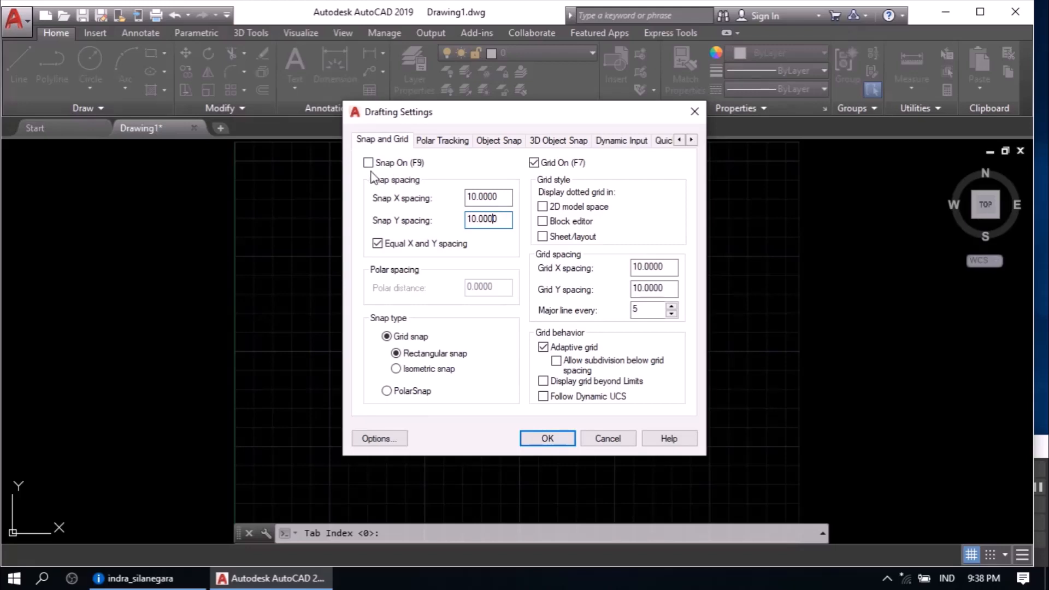
pyautogui.click(369, 163)
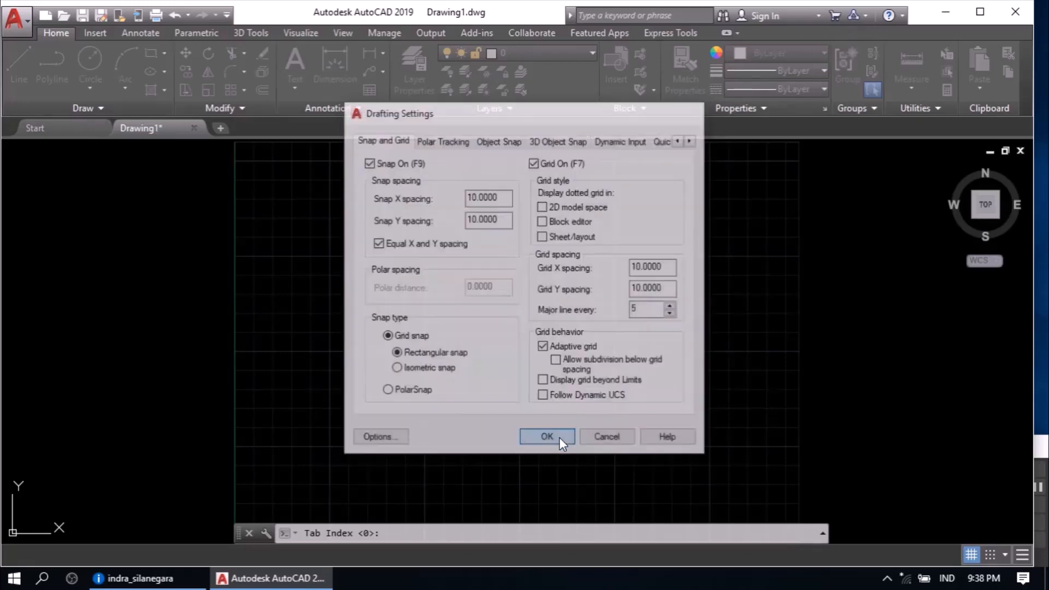
pyautogui.click(560, 437)
pyautogui.click(565, 429)
pyautogui.click(592, 445)
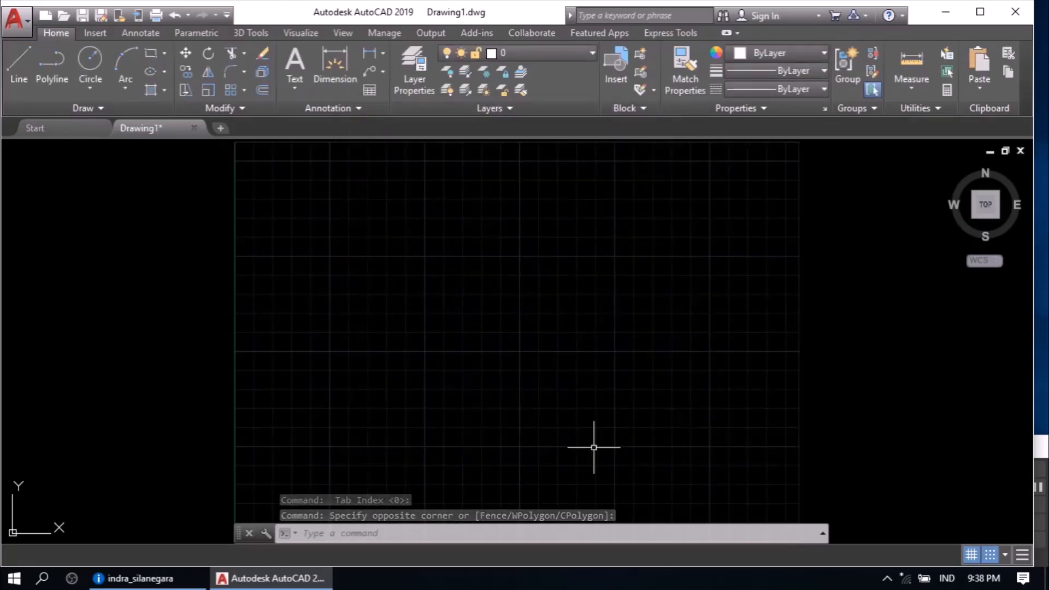
# Step: Draw a stepped line on the snap grid, running 10 up, 10 right, 20 down, 30 right and 20 up
pyautogui.write('l')
pyautogui.press('Return')
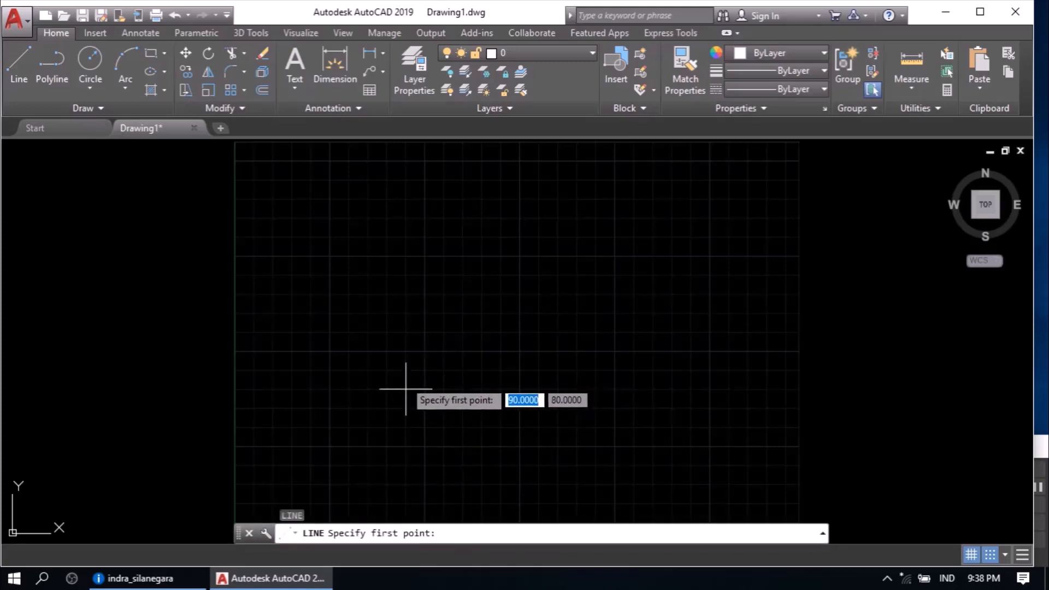
pyautogui.click(349, 369)
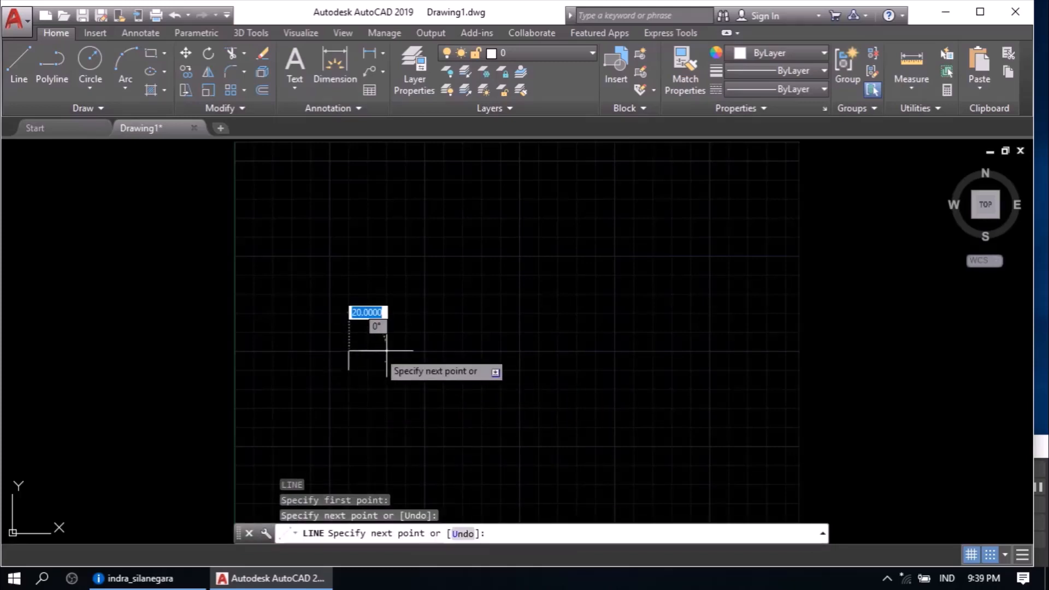
pyautogui.click(349, 351)
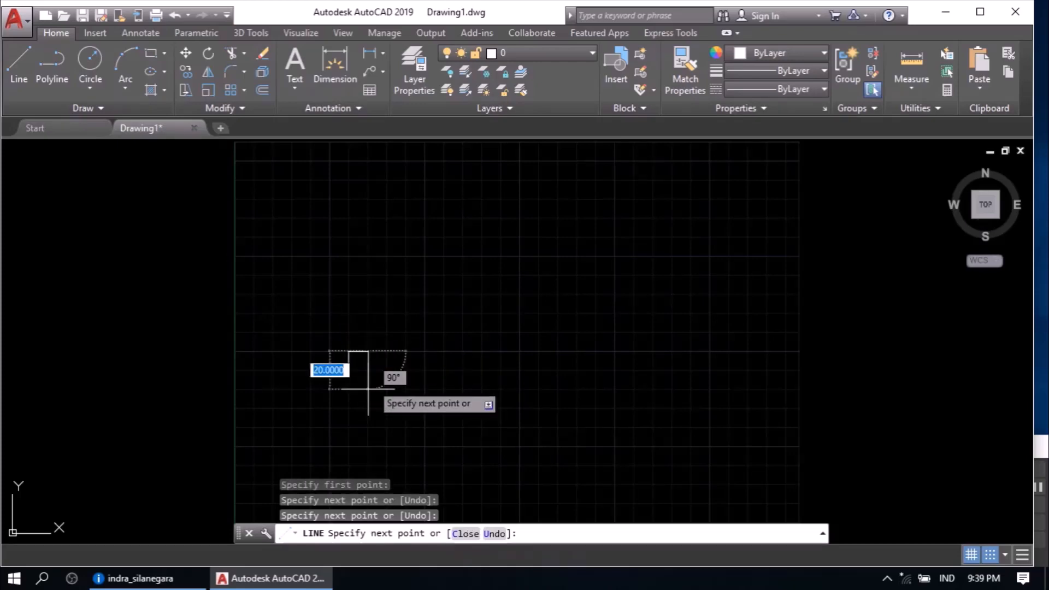
pyautogui.click(368, 389)
pyautogui.click(424, 389)
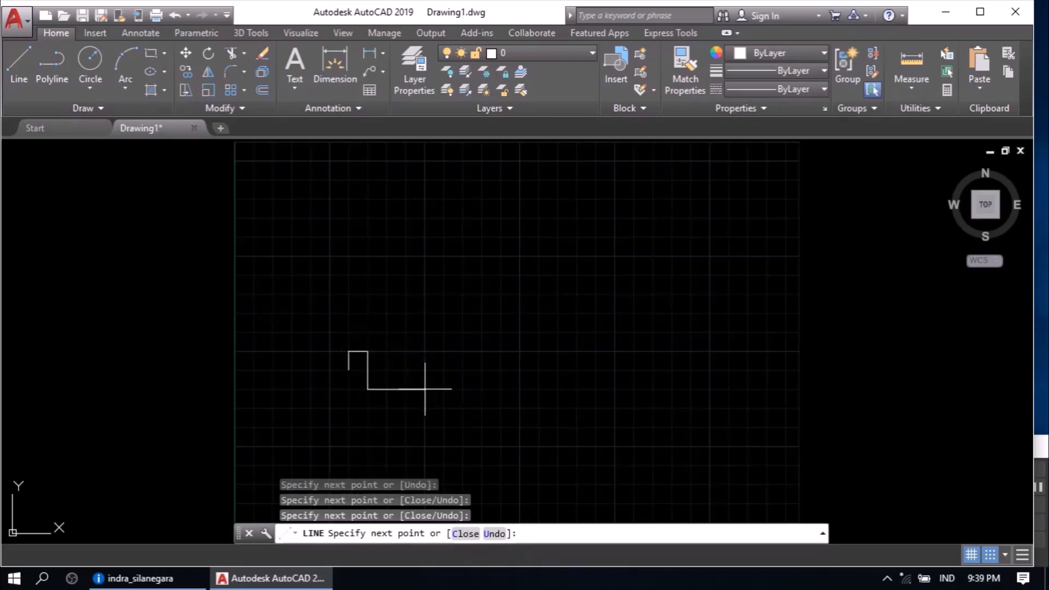
pyautogui.click(425, 370)
pyautogui.click(424, 351)
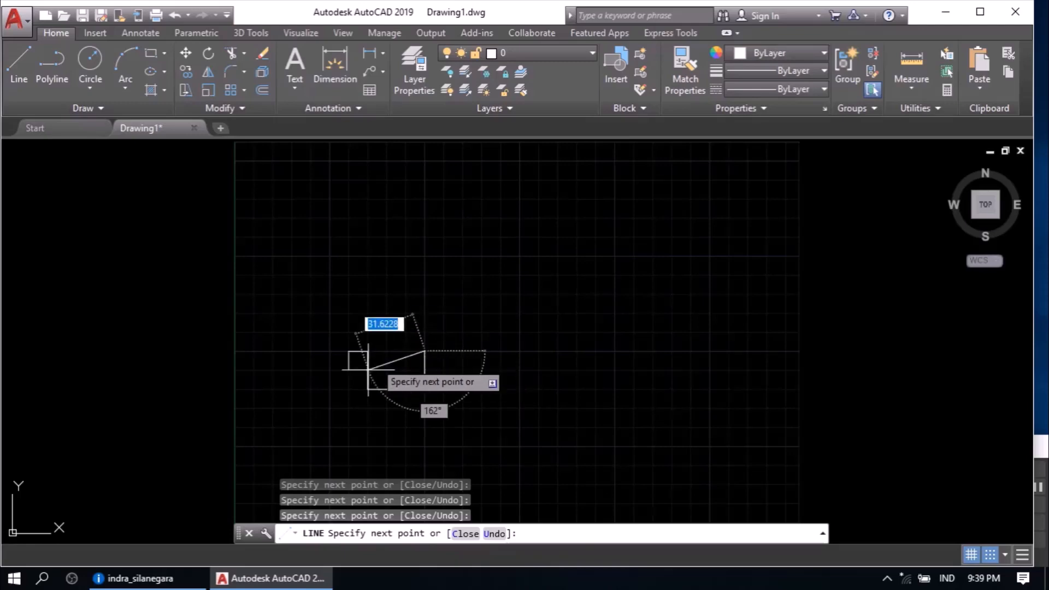
pyautogui.rightClick(387, 352)
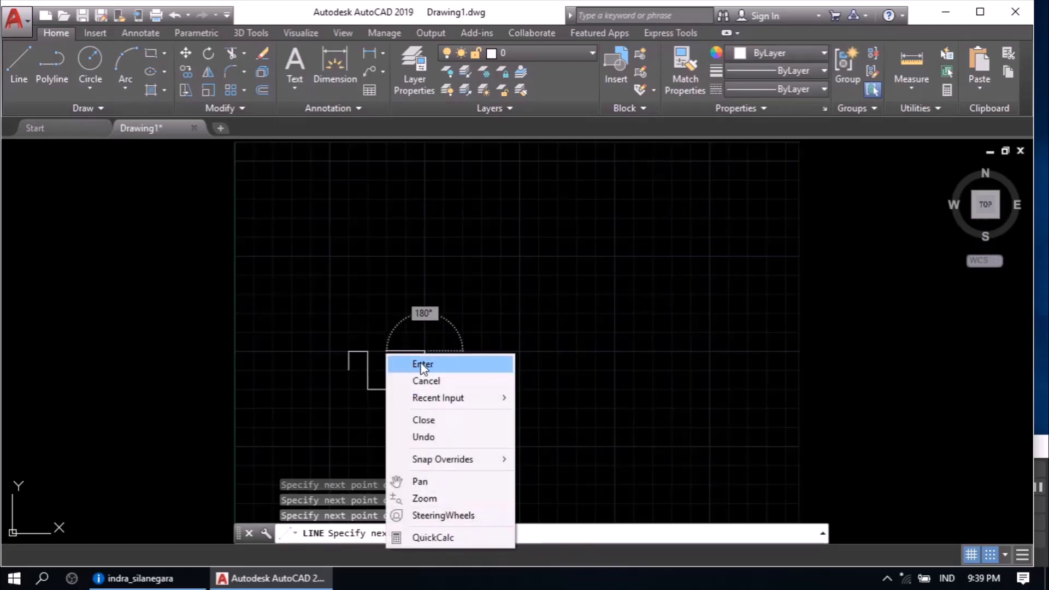
pyautogui.click(422, 365)
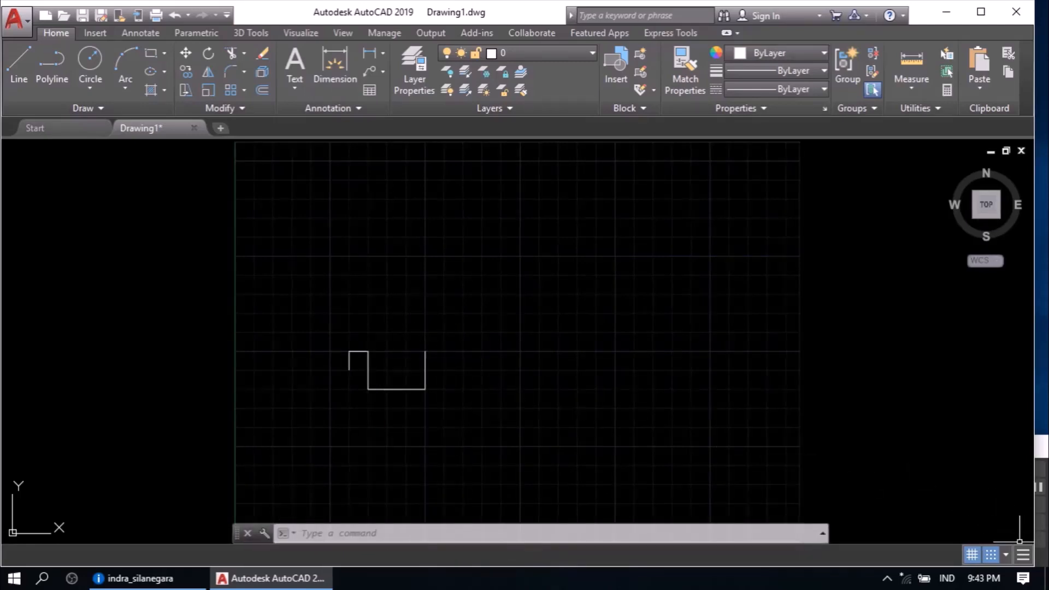
# Step: Add the Ortho Mode toggle to the status bar
pyautogui.click(1023, 555)
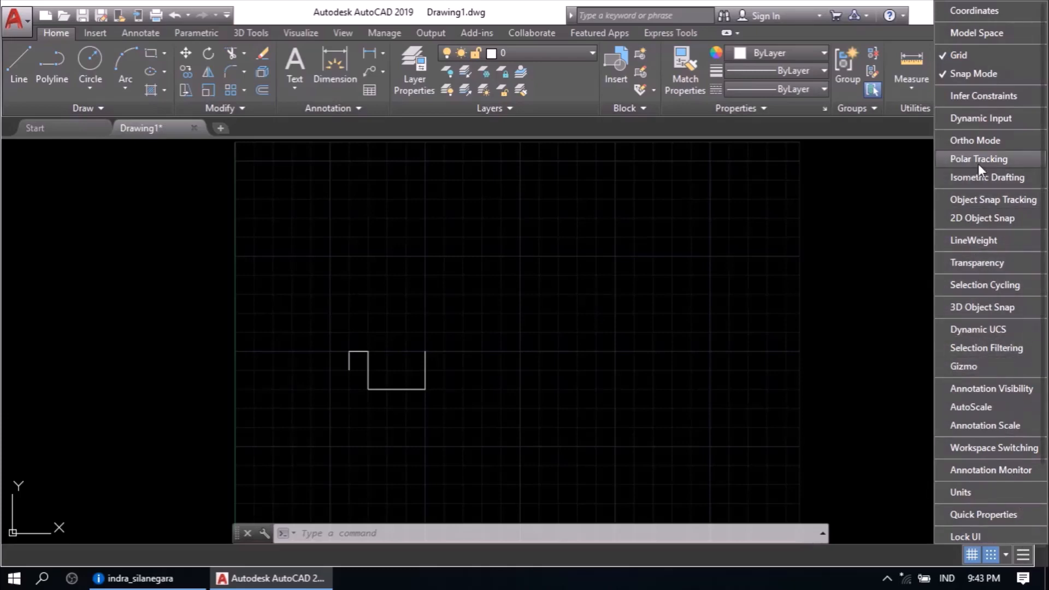
pyautogui.click(979, 142)
pyautogui.click(900, 389)
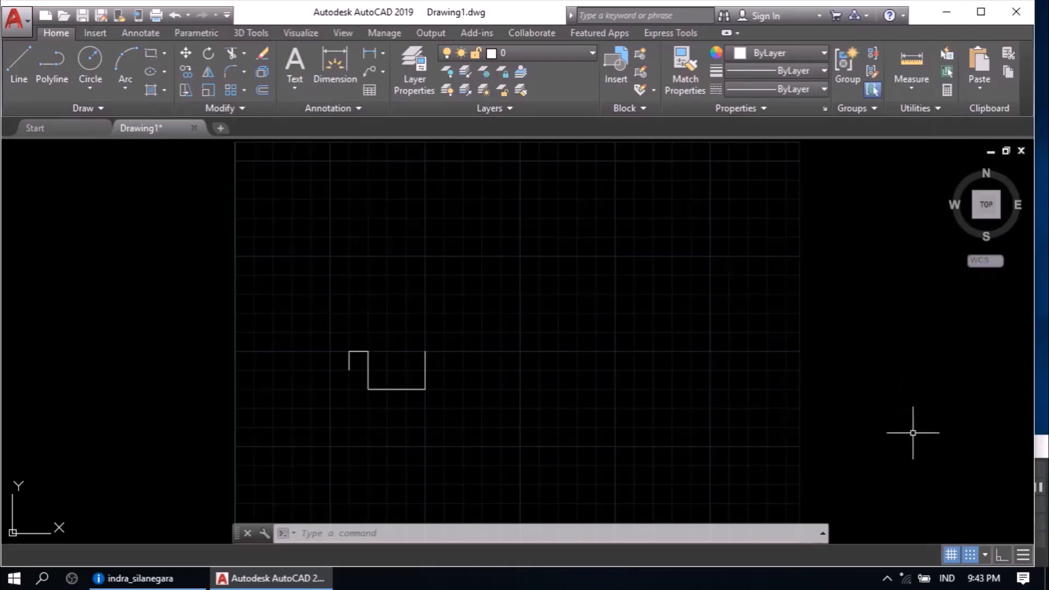
# Step: Turn snap off and ortho on, and draw a rectangular spiral's outer segments beside the stepped line, starting about 74 up and continuing clockwise
pyautogui.click(972, 556)
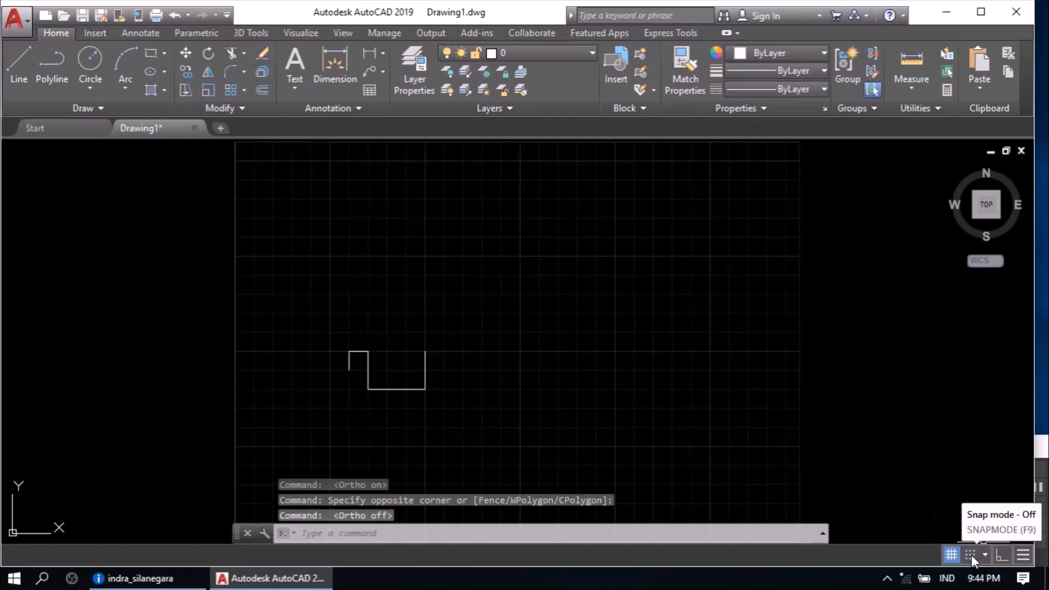
pyautogui.click(1003, 556)
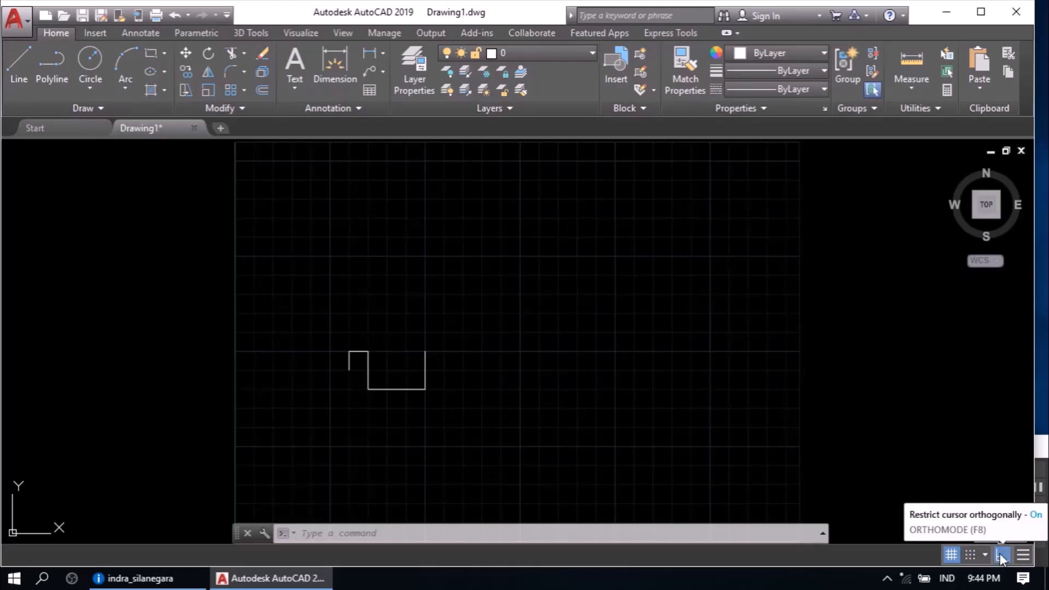
pyautogui.click(23, 65)
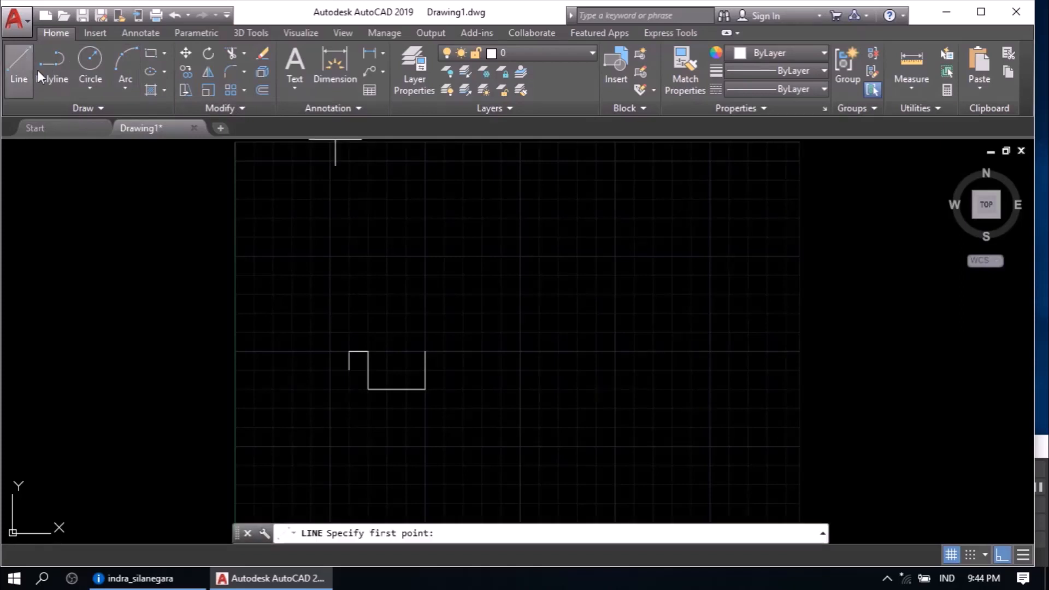
pyautogui.click(591, 380)
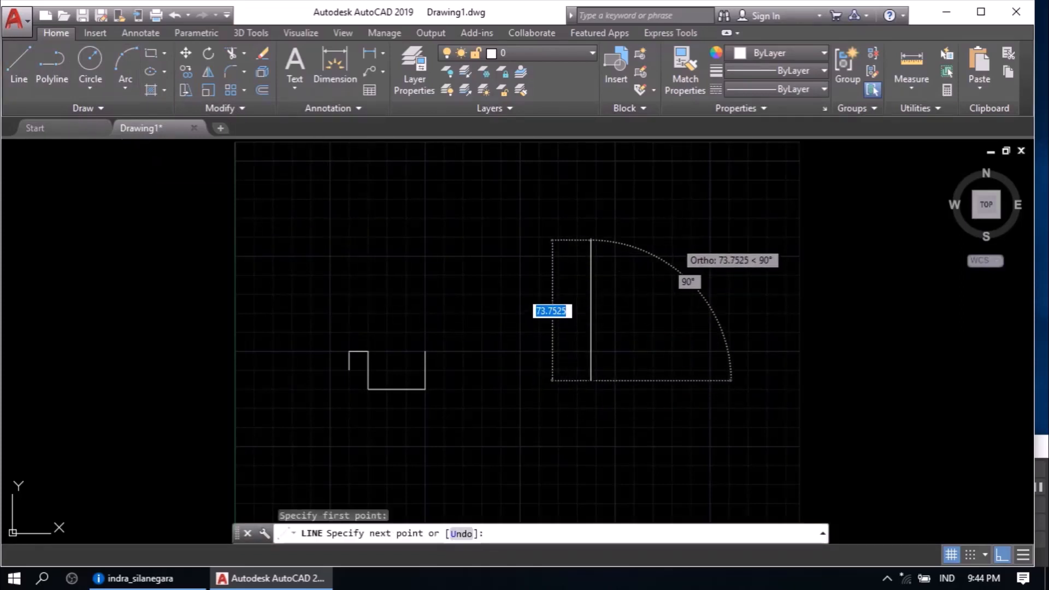
pyautogui.click(678, 240)
pyautogui.click(745, 323)
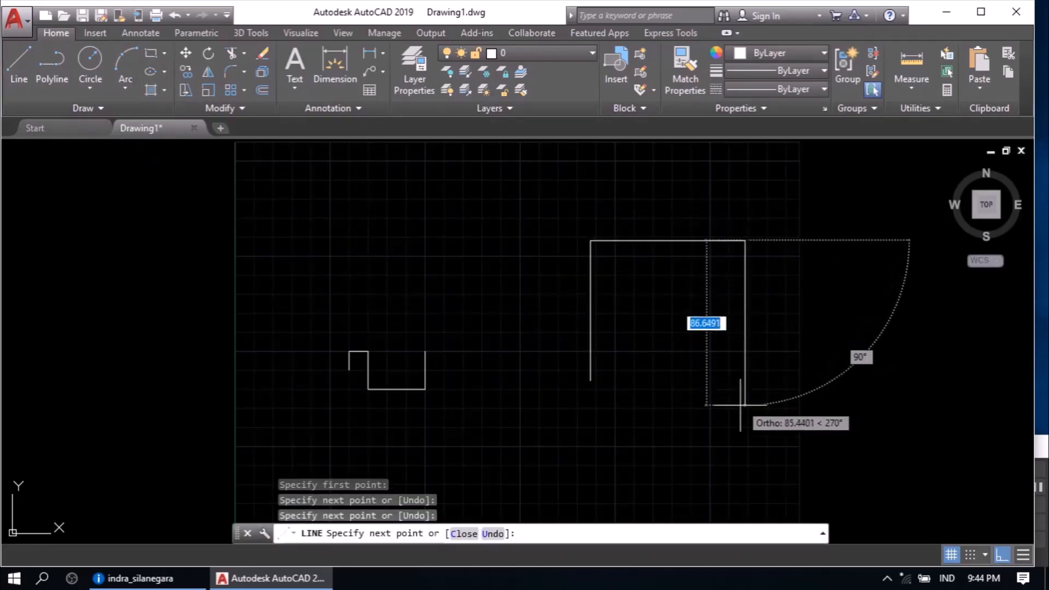
pyautogui.click(745, 407)
pyautogui.click(640, 407)
pyautogui.click(641, 293)
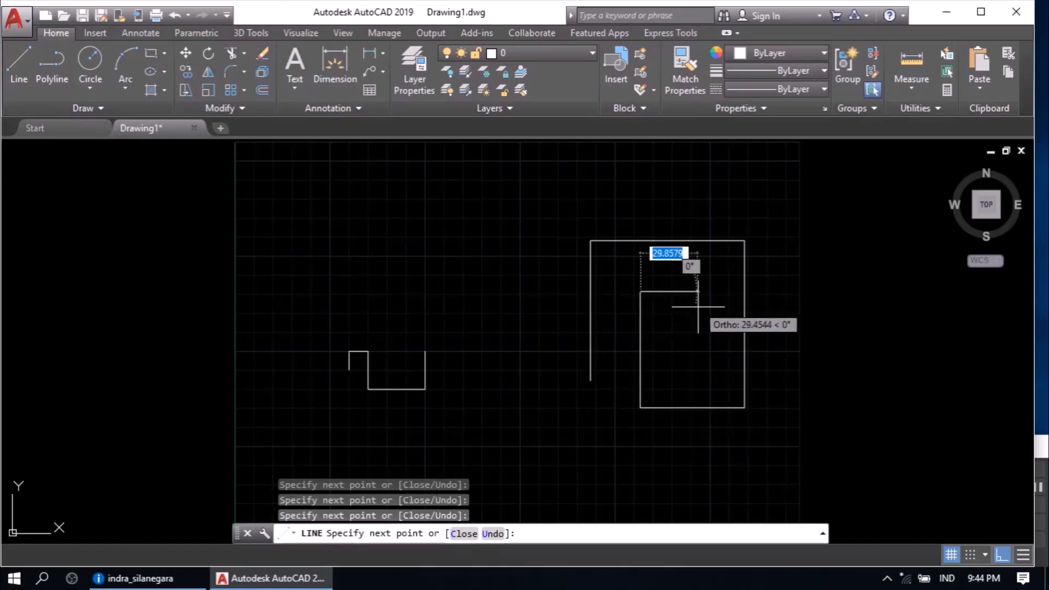
# Step: Continue the rectangular spiral inward with six more perpendicular segments, and end the line
pyautogui.click(708, 292)
pyautogui.click(707, 369)
pyautogui.click(664, 369)
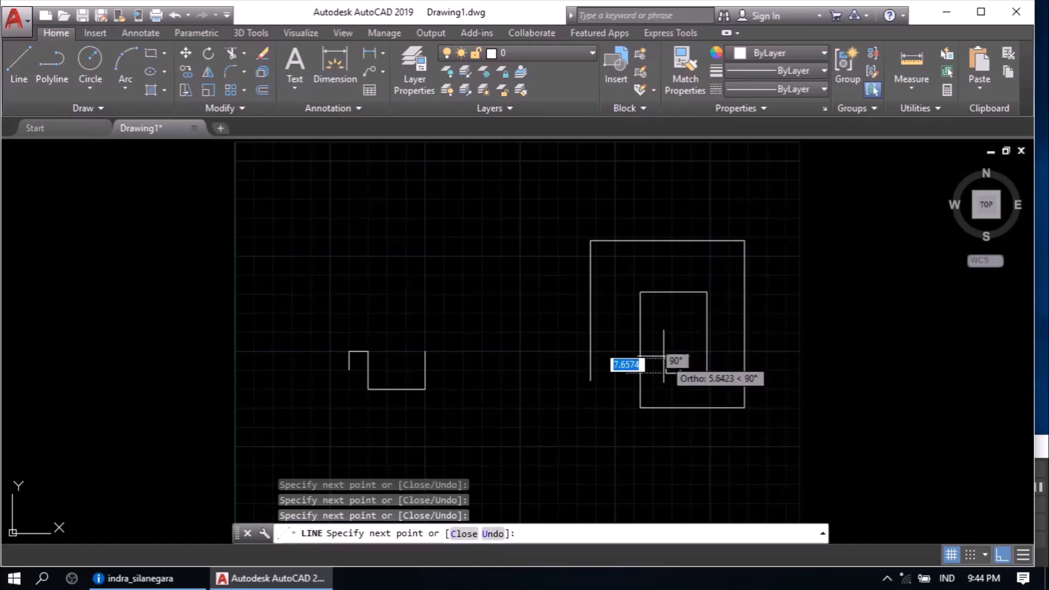
pyautogui.click(665, 315)
pyautogui.click(693, 315)
pyautogui.click(693, 373)
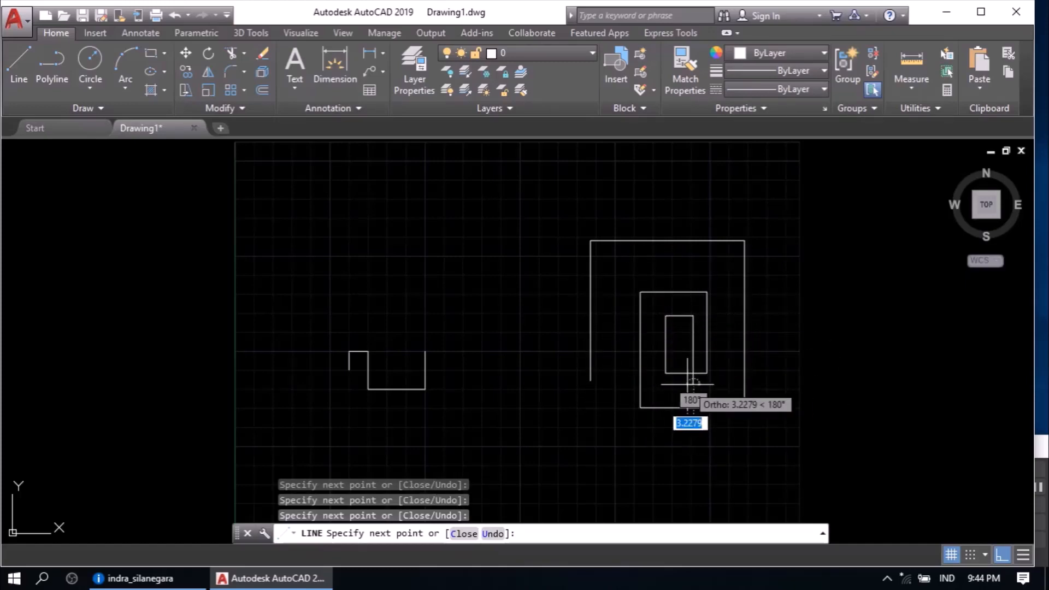
pyautogui.rightClick(693, 384)
pyautogui.click(732, 202)
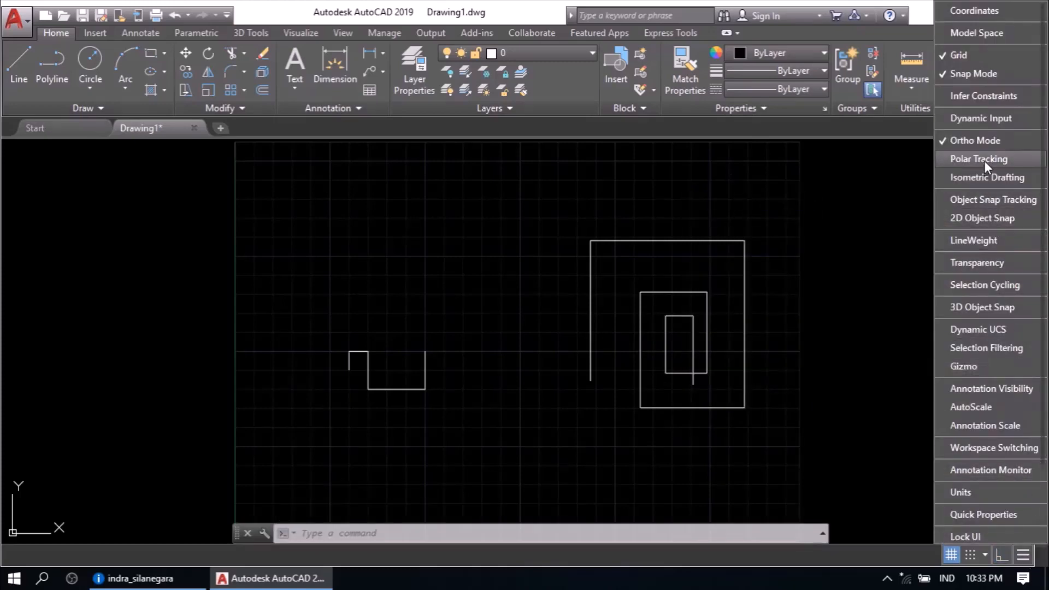
# Step: Add the Polar Tracking toggle to the status bar, and turn polar tracking on with an increment angle of 45
pyautogui.click(985, 159)
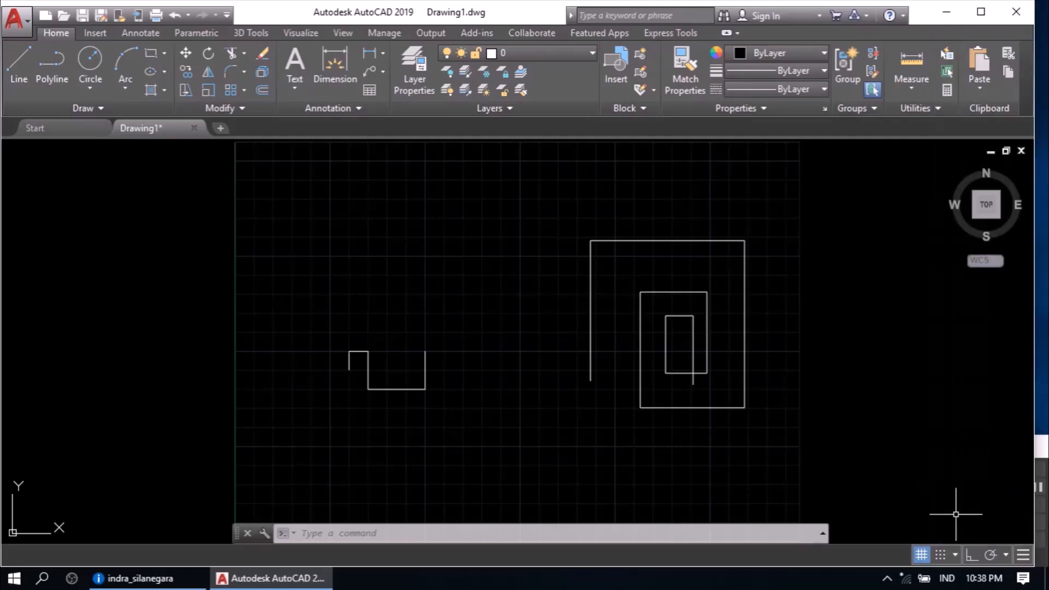
pyautogui.rightClick(990, 556)
pyautogui.click(993, 531)
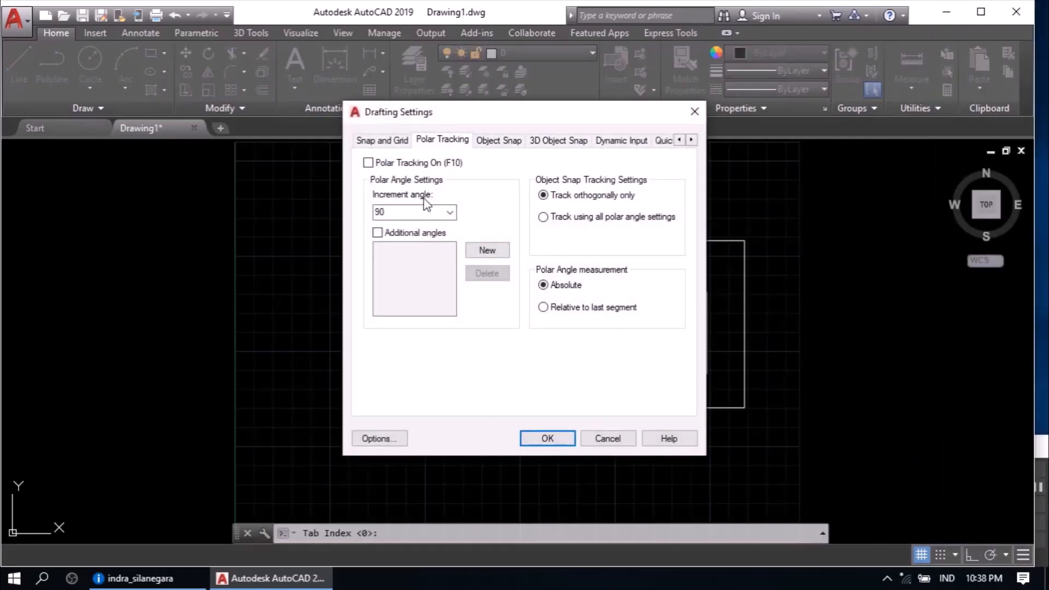
pyautogui.click(368, 163)
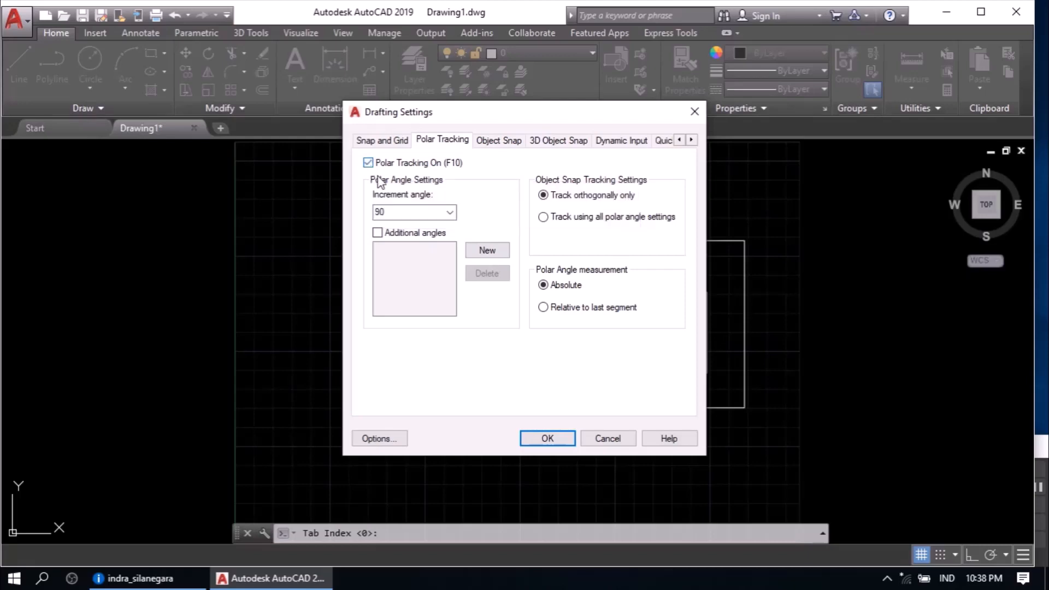
pyautogui.click(451, 215)
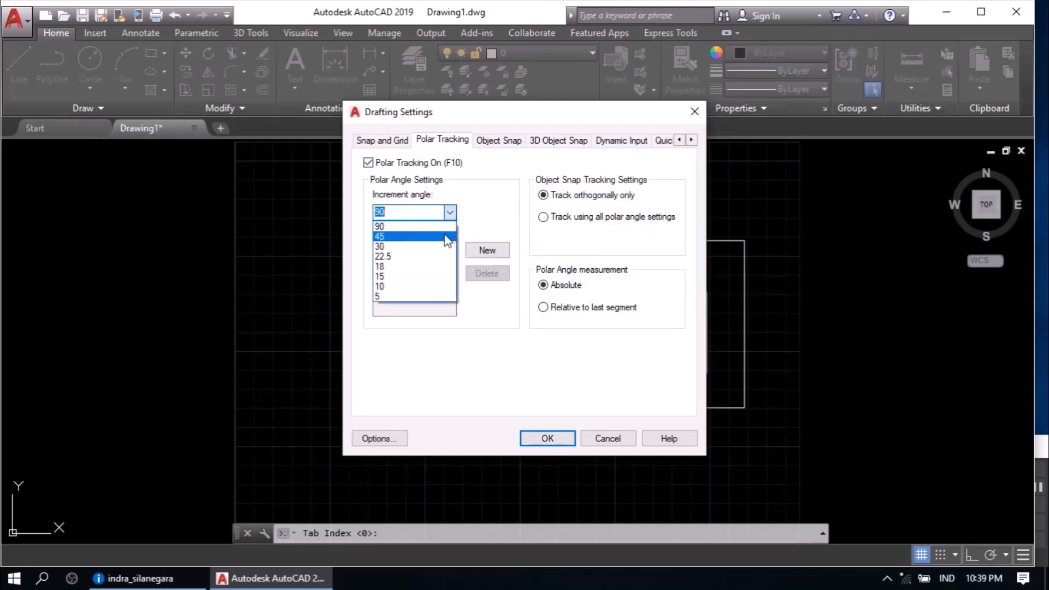
pyautogui.click(448, 236)
# Step: Enable additional polar angles, add an angle of 25, and apply the drafting settings
pyautogui.click(378, 233)
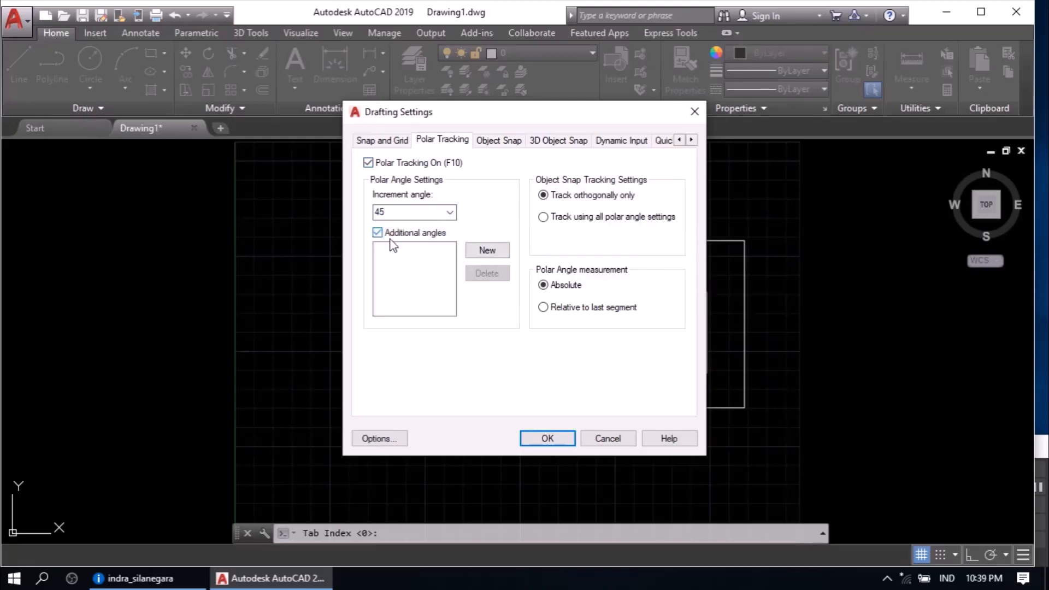
pyautogui.click(486, 251)
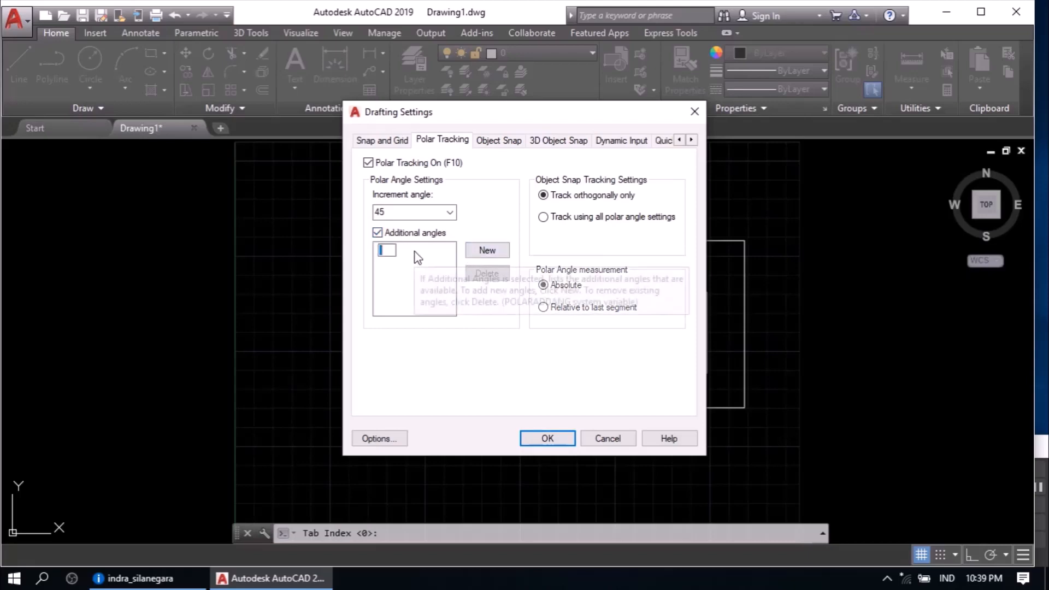
pyautogui.write('2')
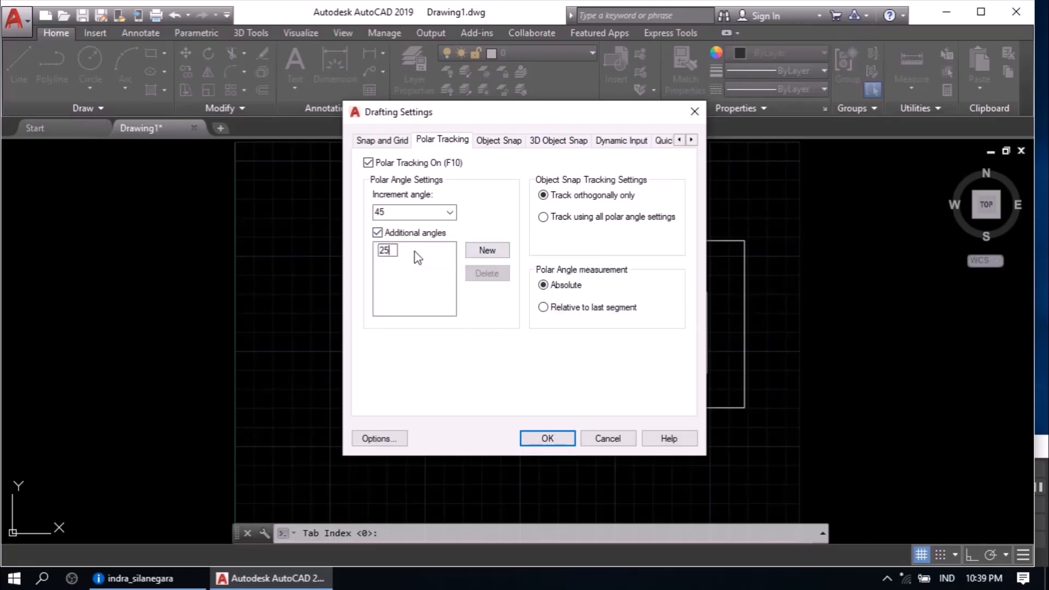
pyautogui.write('5')
pyautogui.click(572, 435)
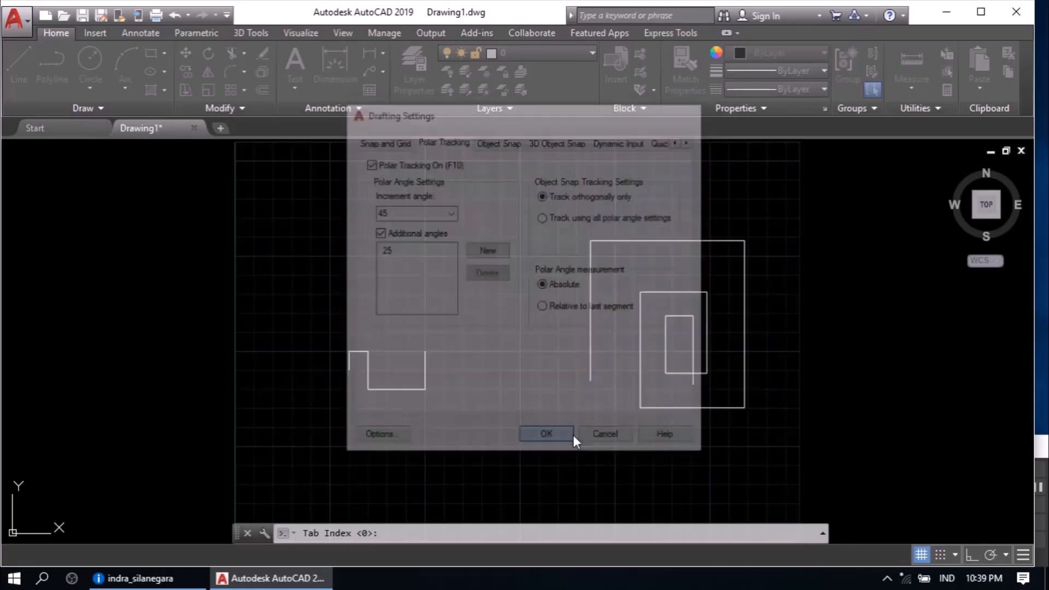
# Step: Draw a connected line above the stepped line with polar tracking, running at 45°, 25°, straight down, 25° and 45°
pyautogui.click(18, 68)
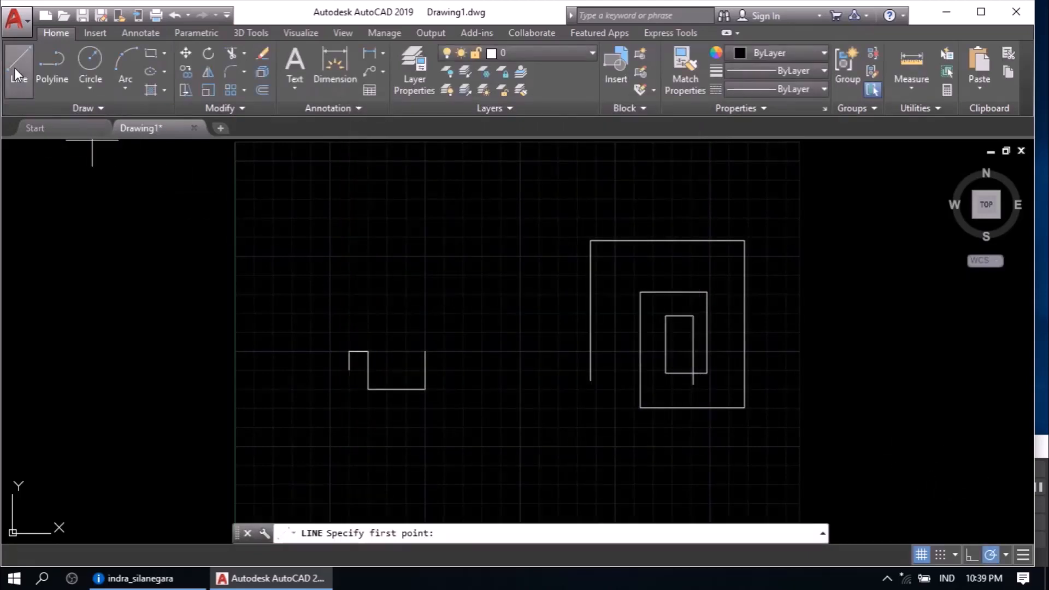
pyautogui.click(366, 293)
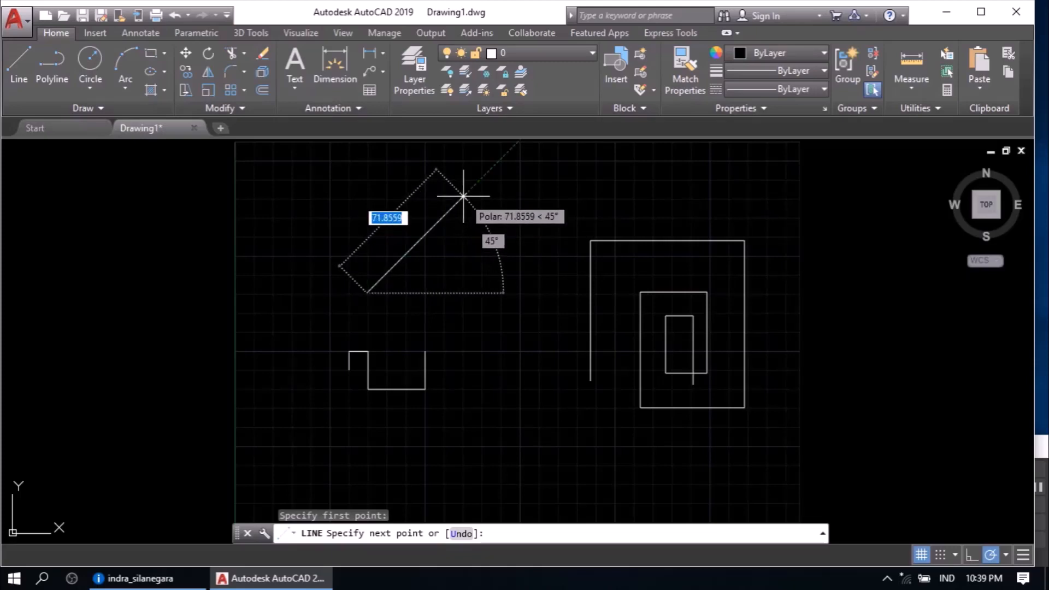
pyautogui.click(463, 195)
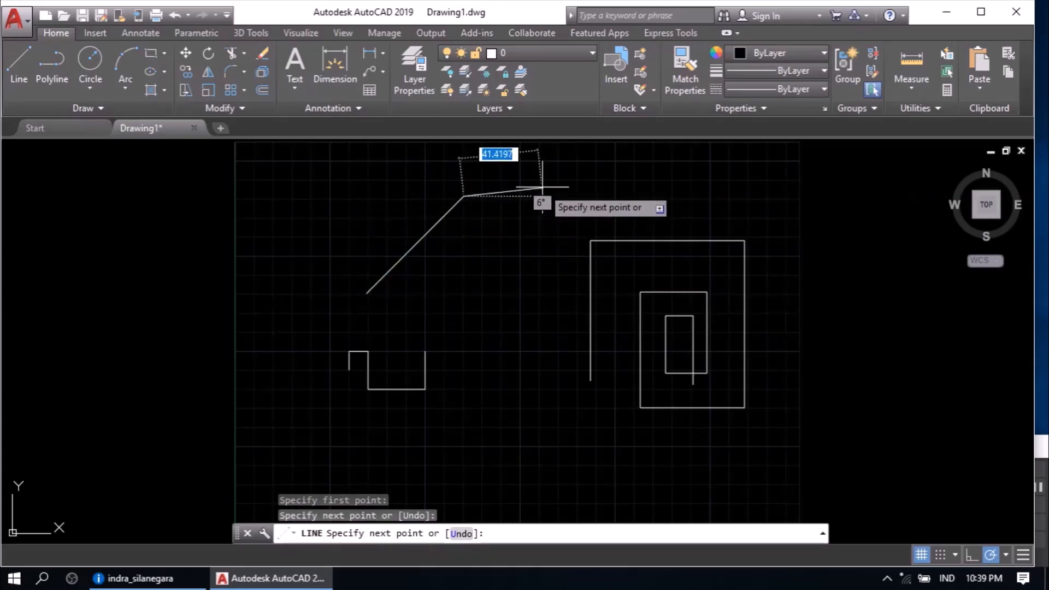
pyautogui.click(537, 162)
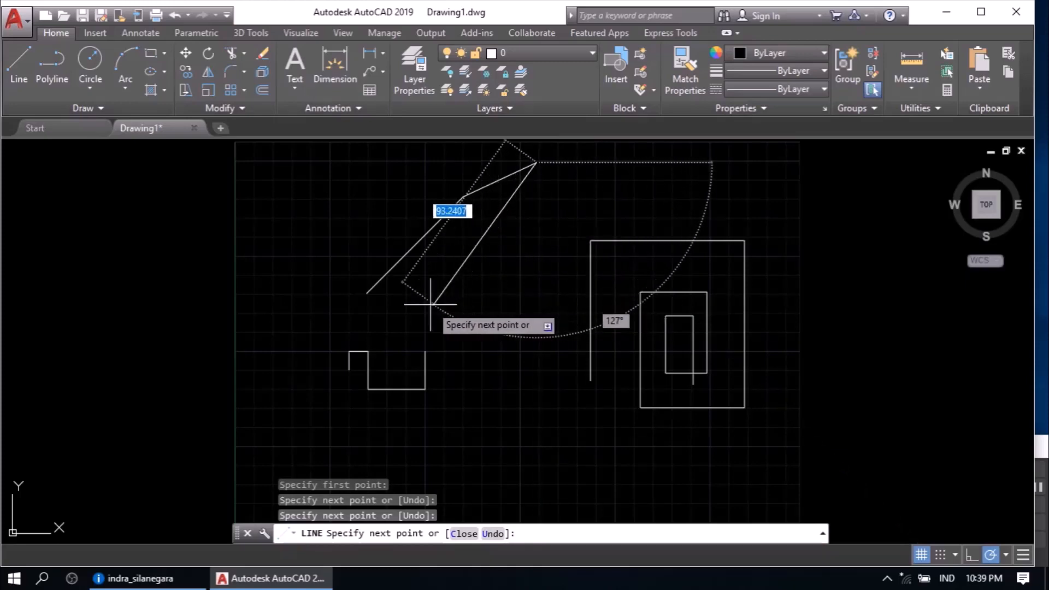
pyautogui.click(537, 292)
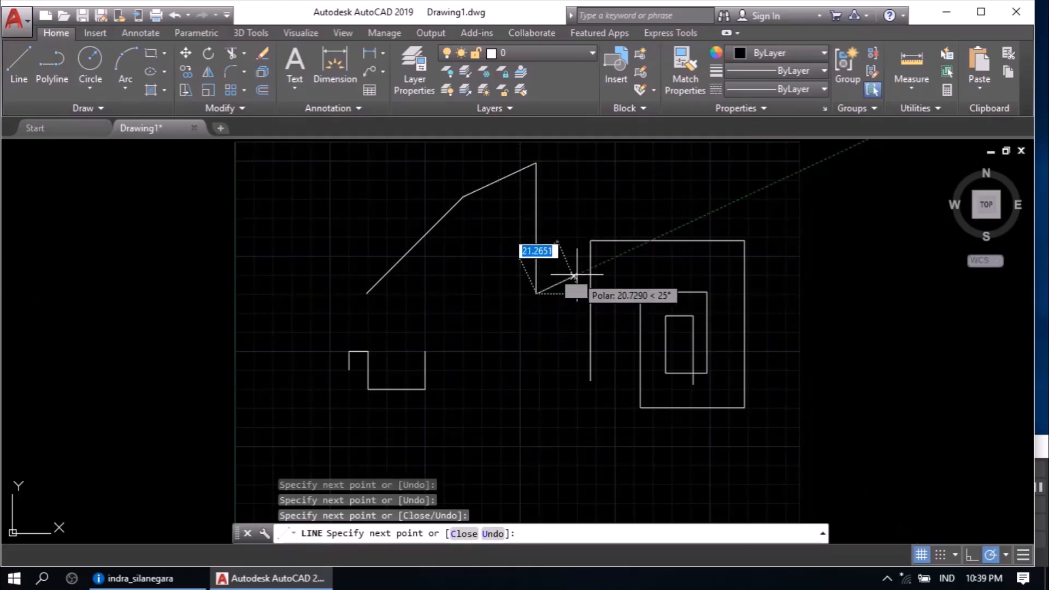
pyautogui.click(615, 258)
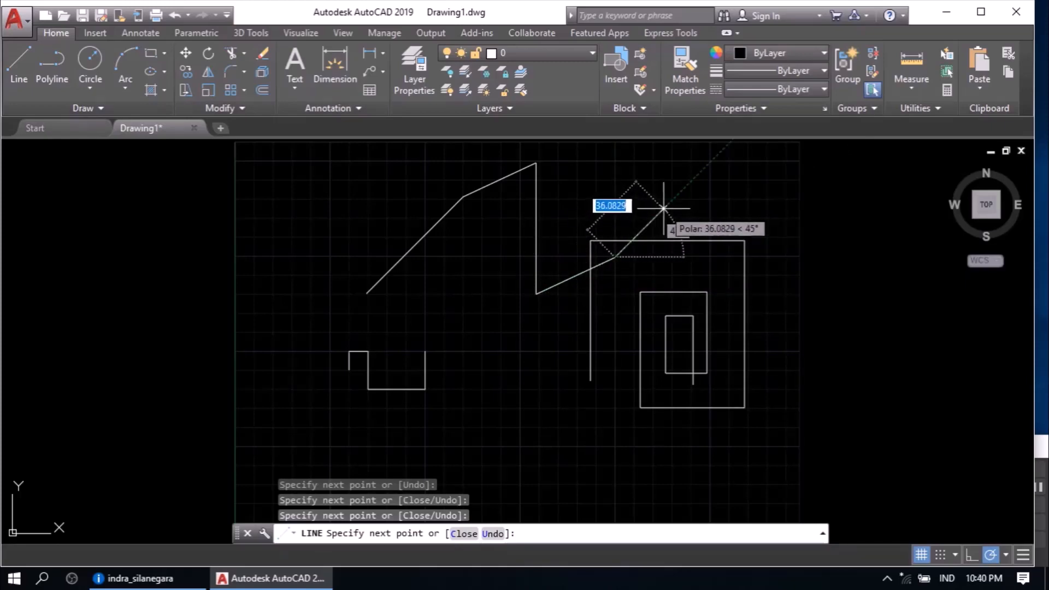
pyautogui.click(664, 209)
pyautogui.rightClick(676, 274)
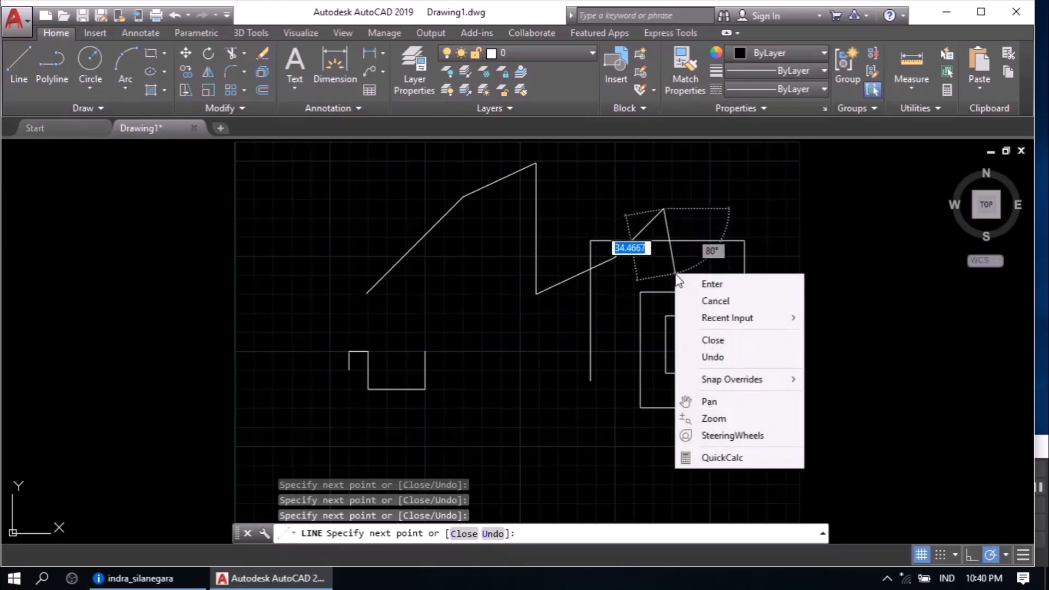
pyautogui.click(735, 301)
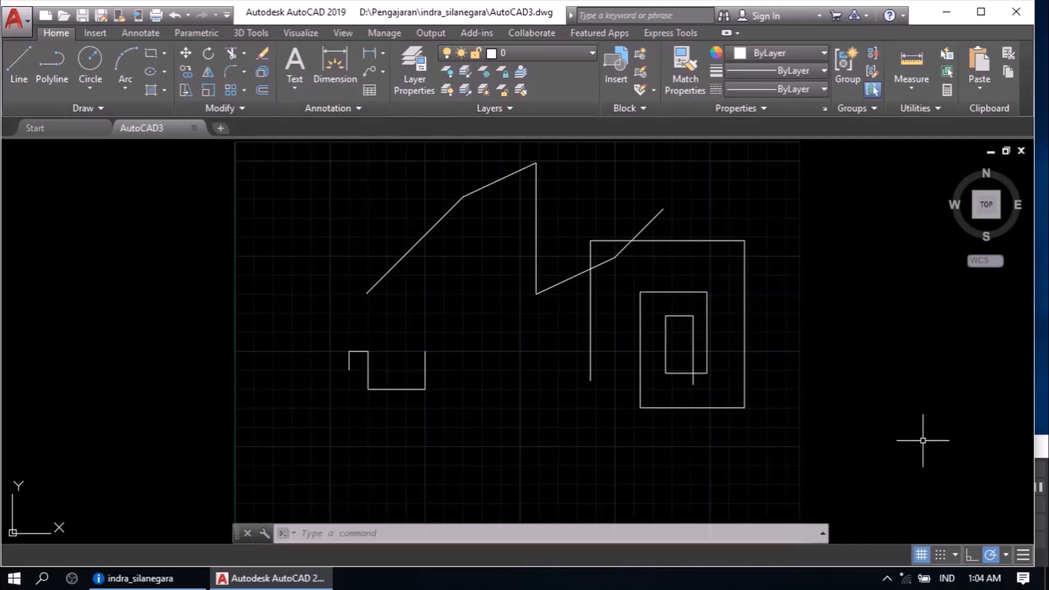
# Step: Add the Isometric Drafting toggle to the status bar and turn isometric drafting on with isoplane Left
pyautogui.click(1020, 558)
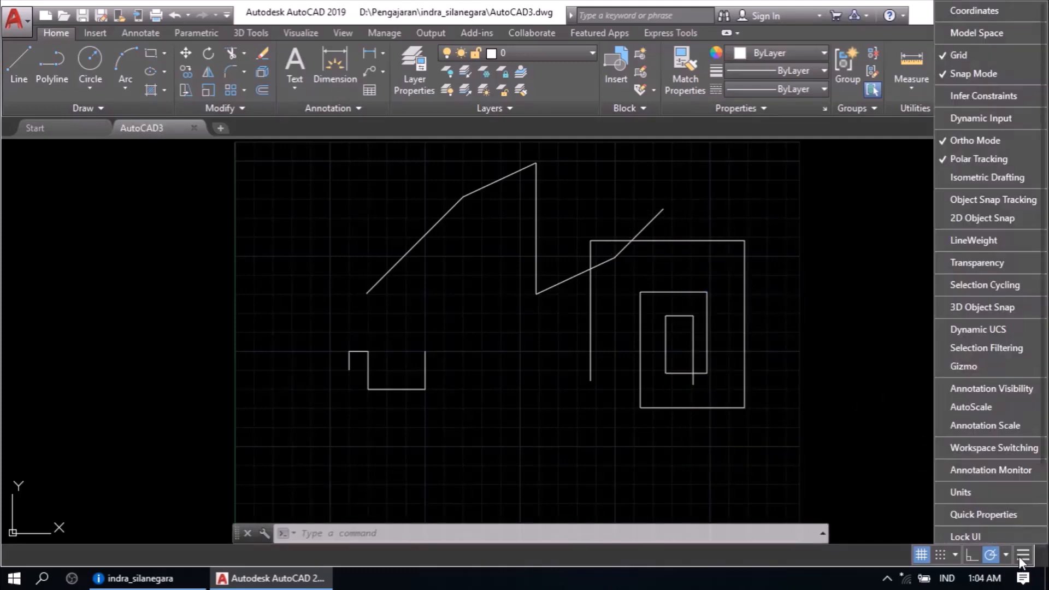
pyautogui.click(996, 178)
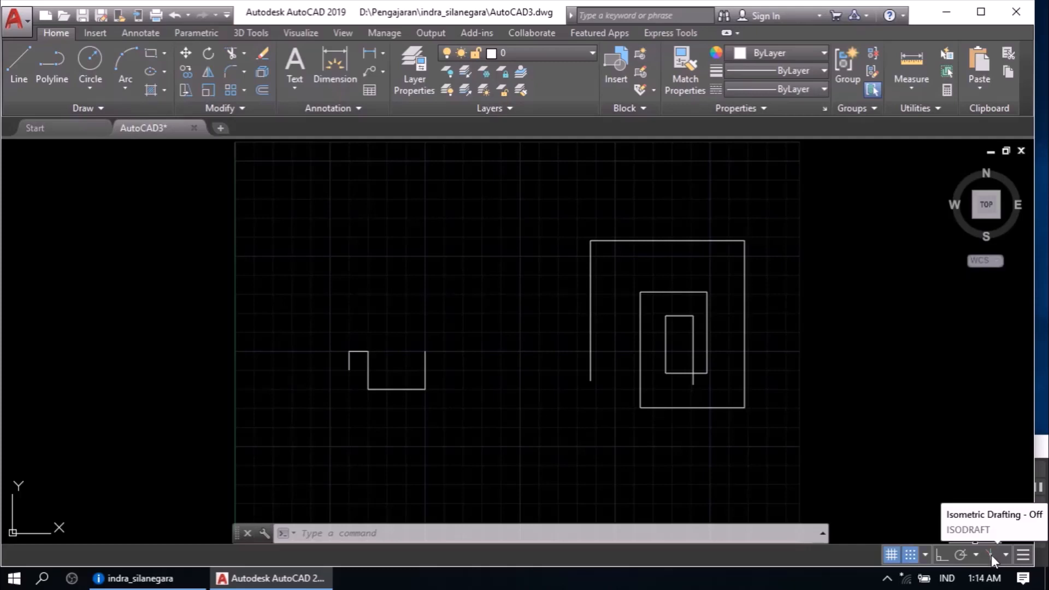
pyautogui.click(991, 556)
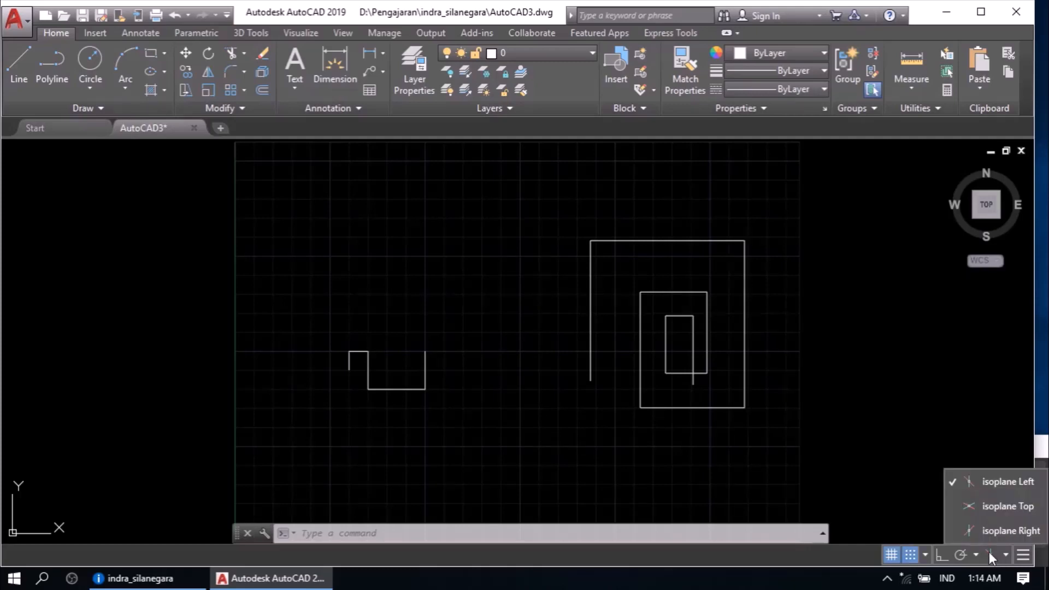
pyautogui.click(989, 553)
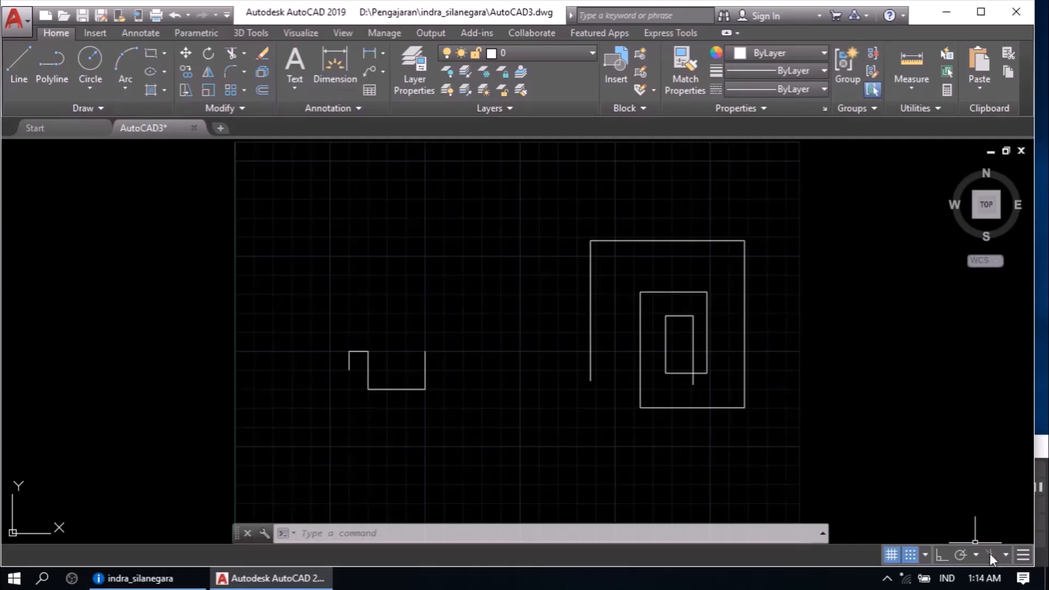
pyautogui.click(990, 554)
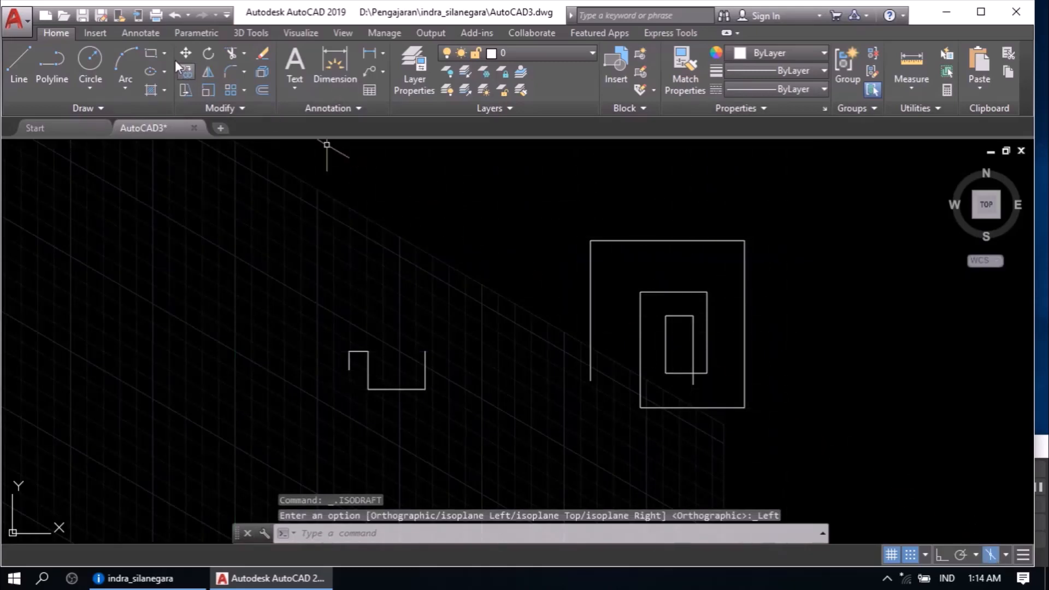
# Step: Draw an open parallelogram along the left isoplane above the stepped line, about 30 high and 60 long, with the lower side about 50
pyautogui.click(19, 71)
pyautogui.click(318, 304)
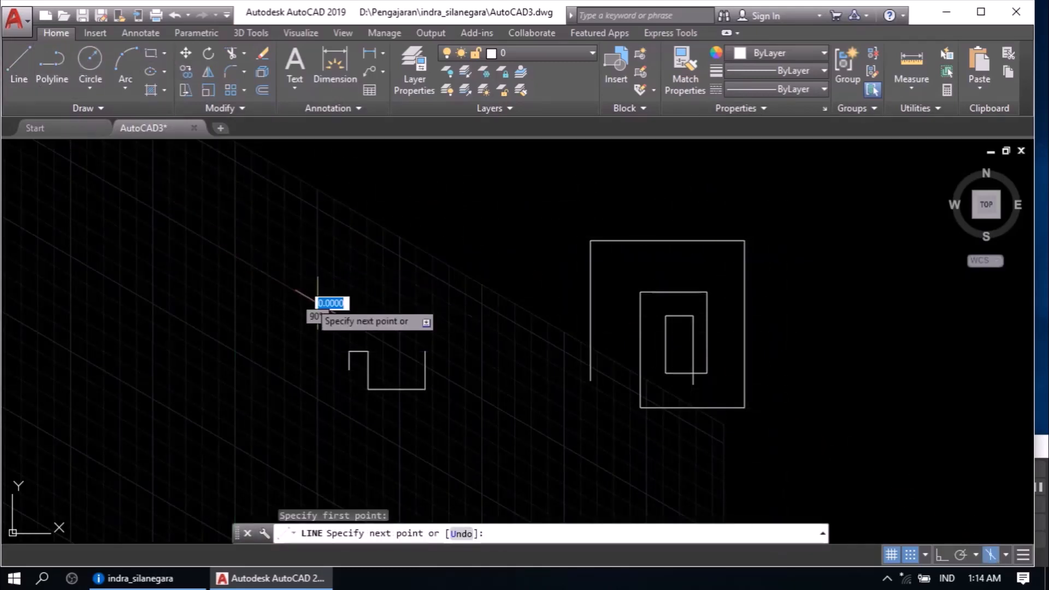
pyautogui.click(317, 247)
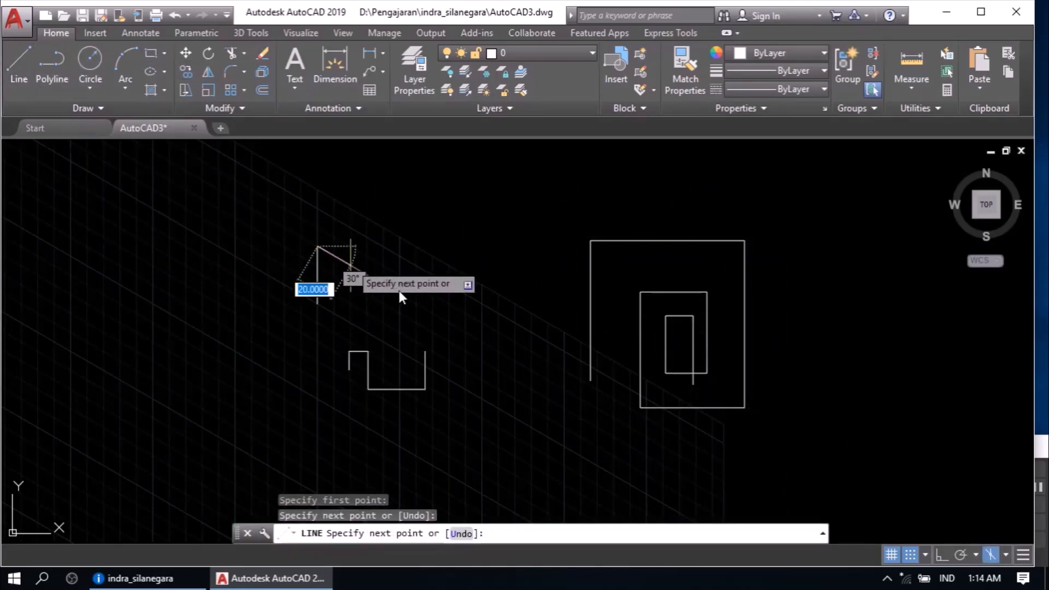
pyautogui.click(417, 303)
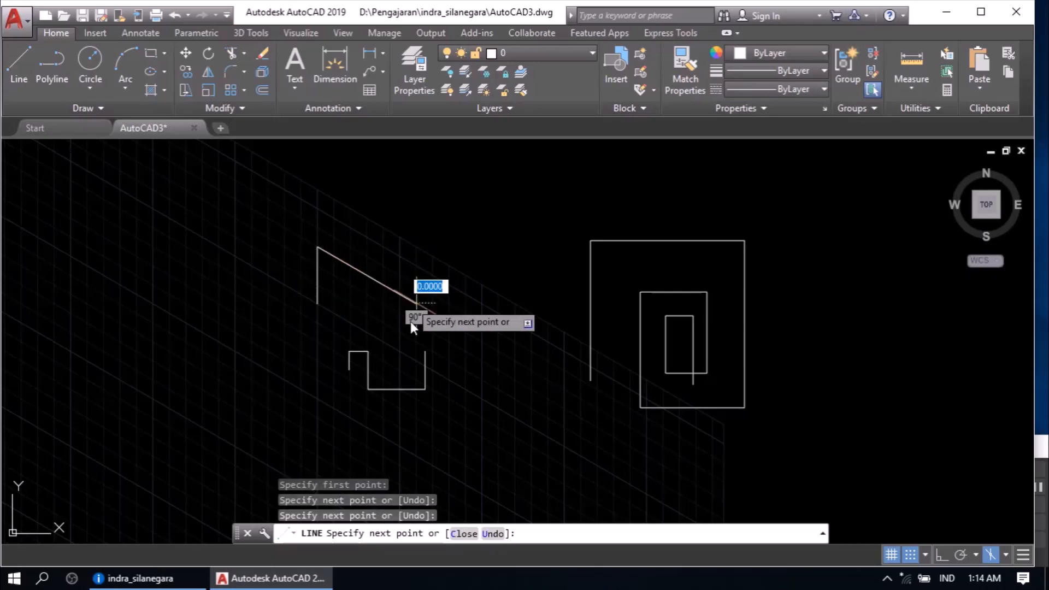
pyautogui.click(417, 361)
pyautogui.click(333, 313)
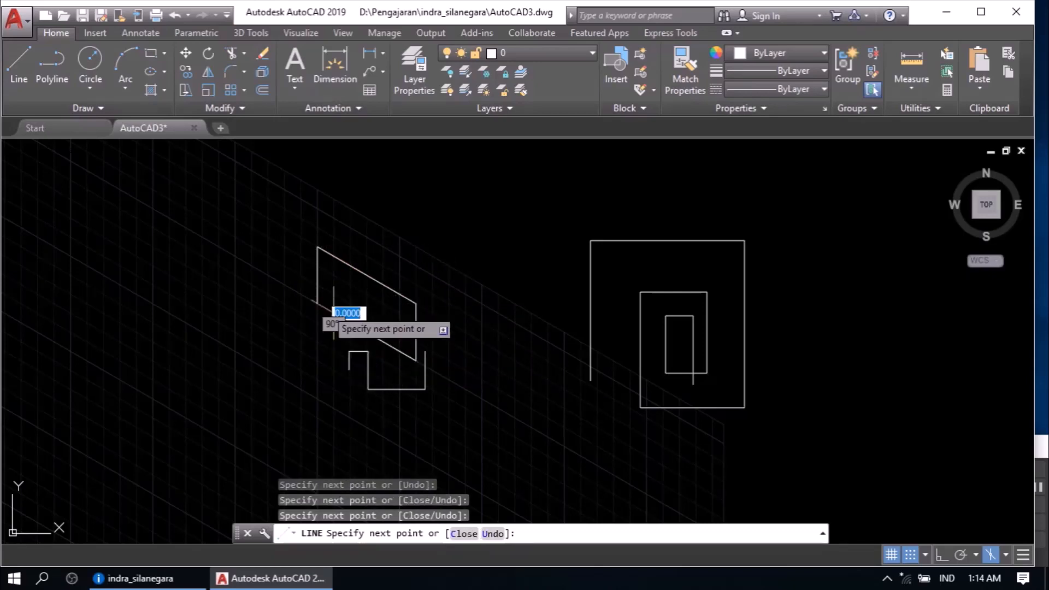
pyautogui.rightClick(322, 307)
pyautogui.click(353, 320)
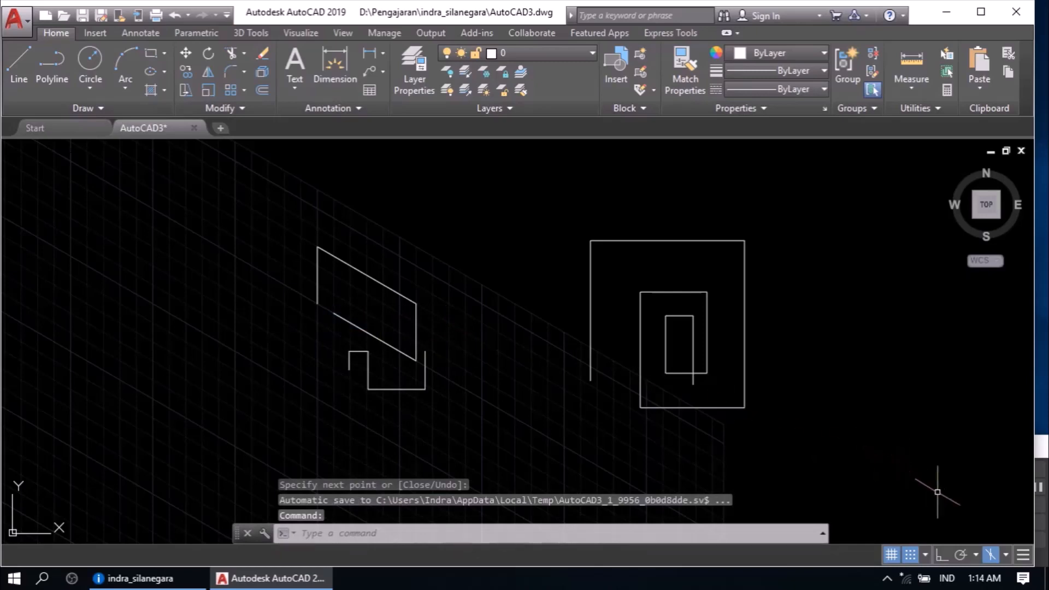
# Step: Switch to isoplane Top and draw a closed four-sided outline right of the stepped line, with its two upper sides about 50 long
pyautogui.click(990, 555)
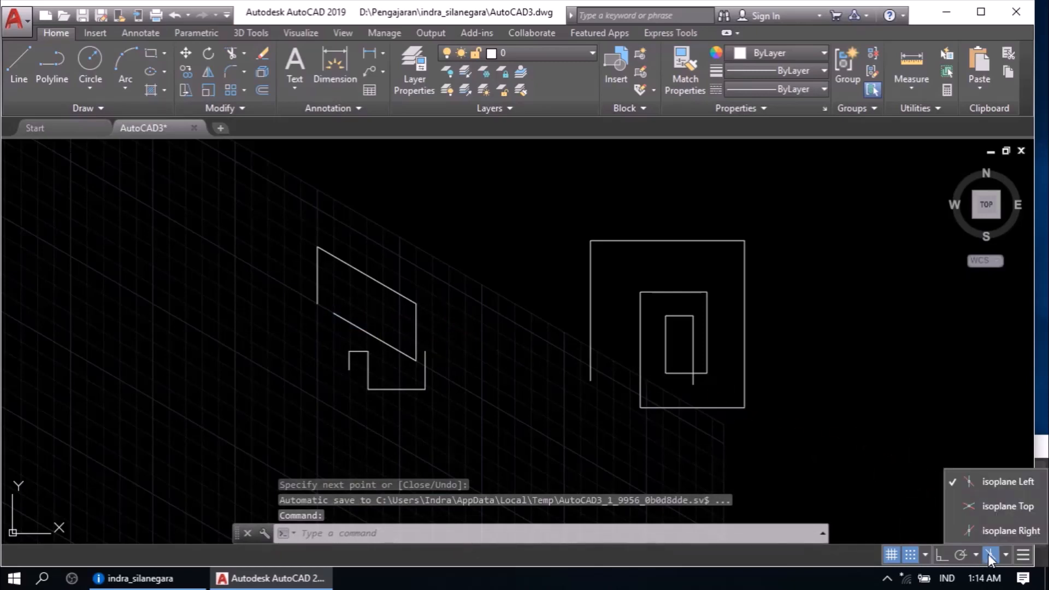
pyautogui.click(995, 511)
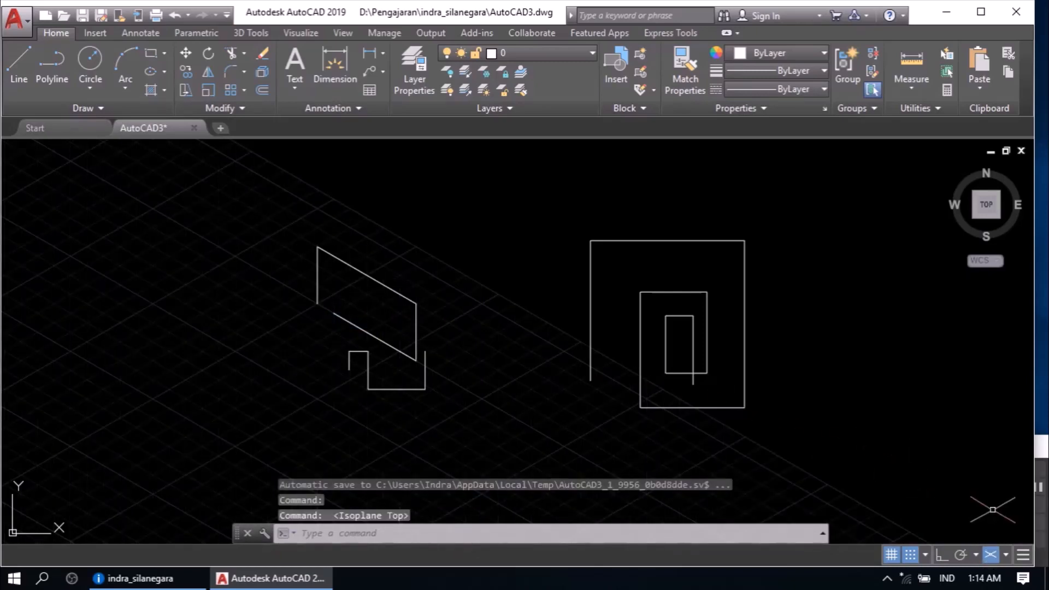
pyautogui.click(19, 61)
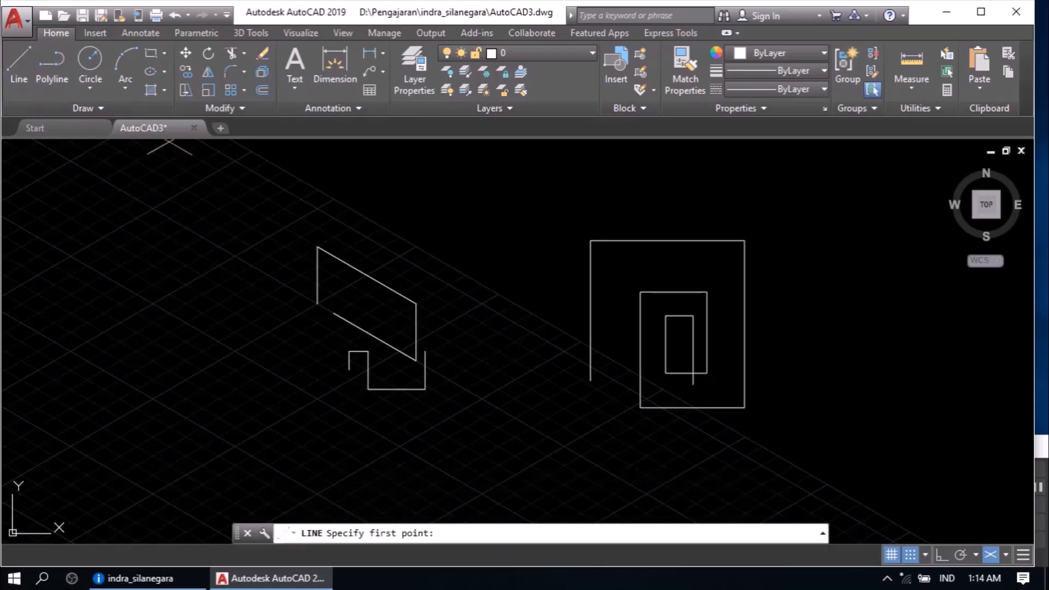
pyautogui.click(433, 426)
pyautogui.click(514, 380)
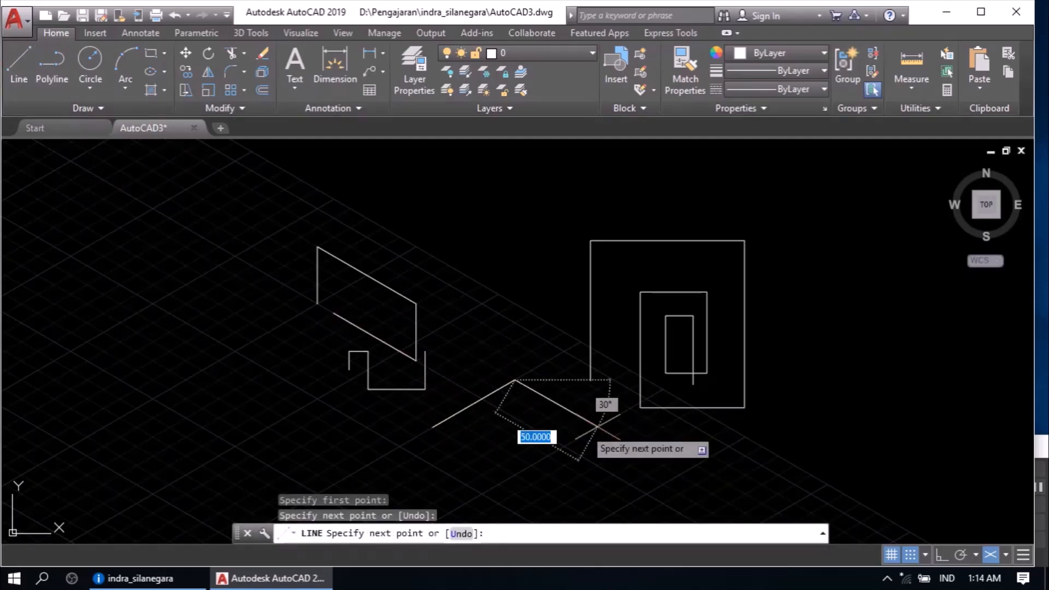
pyautogui.click(597, 426)
pyautogui.click(531, 465)
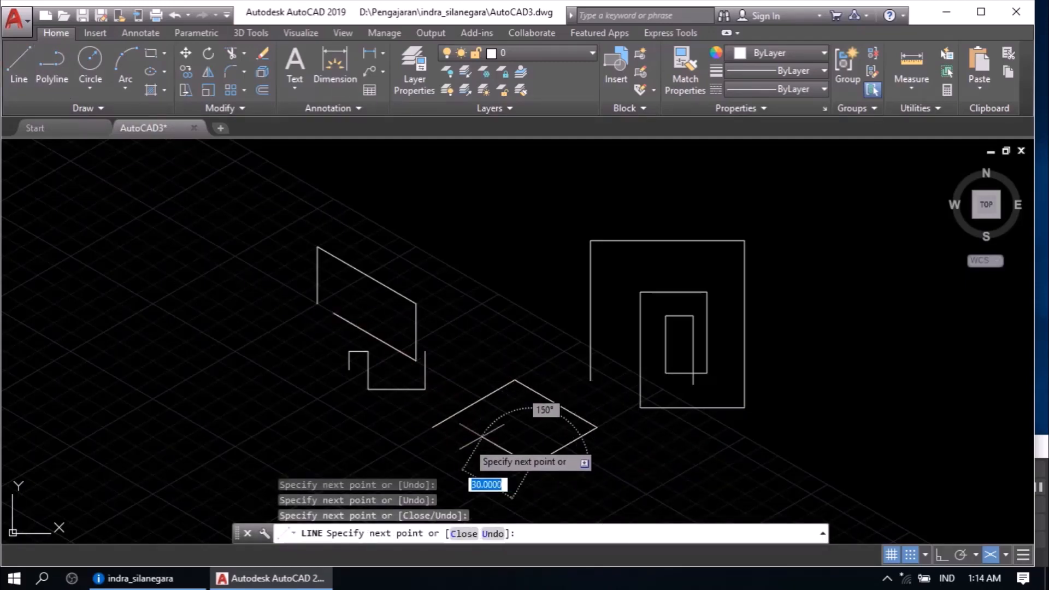
pyautogui.click(433, 425)
pyautogui.rightClick(440, 438)
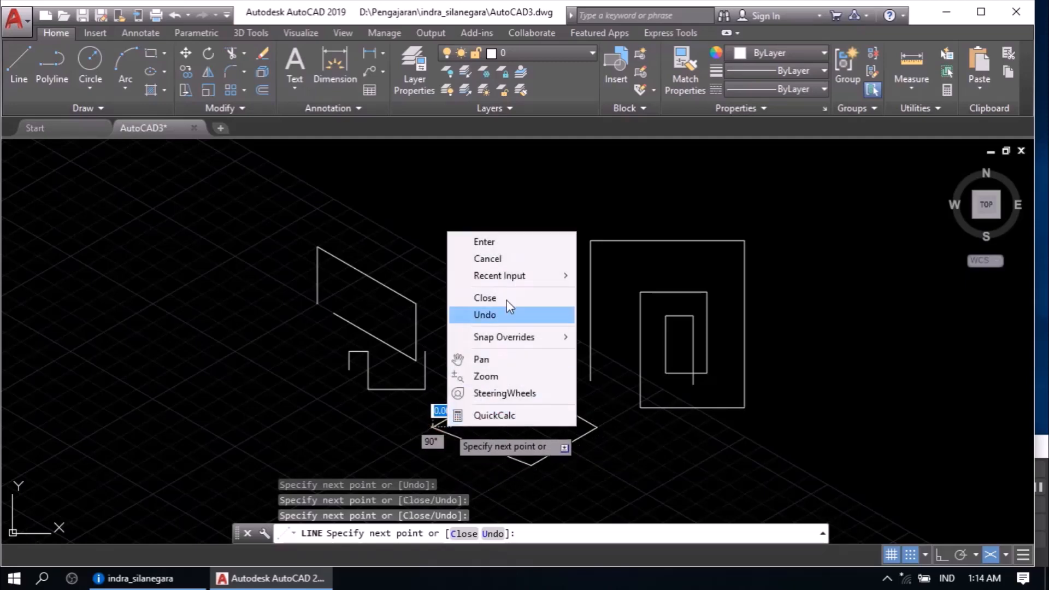
pyautogui.click(513, 244)
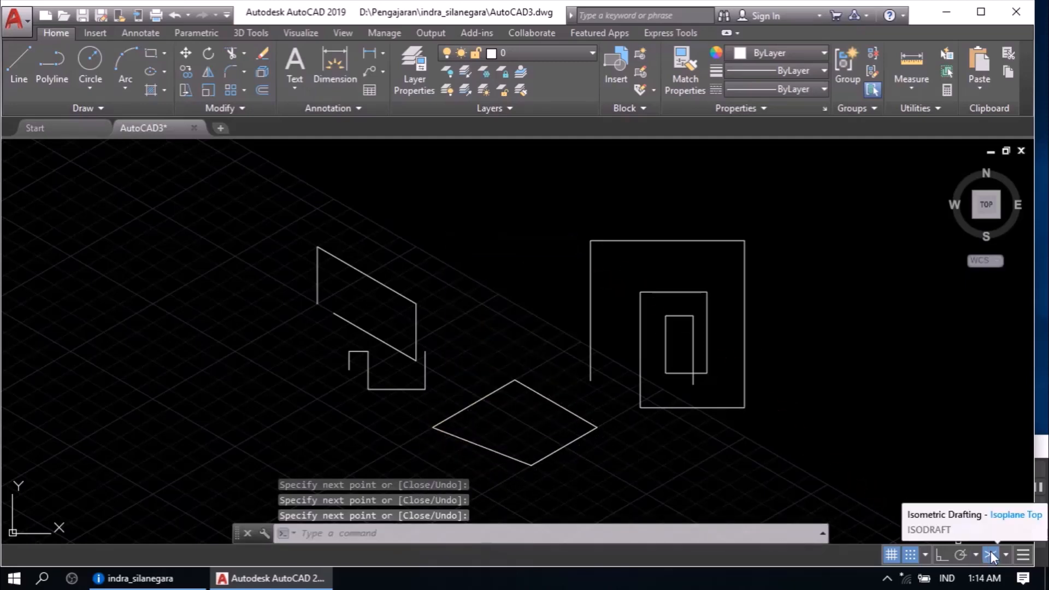
# Step: Switch to isoplane Right and draw a closed upright parallelogram between the left-plane shape and the nested rectangles, above the diamond-like outline
pyautogui.click(1006, 555)
pyautogui.click(1008, 535)
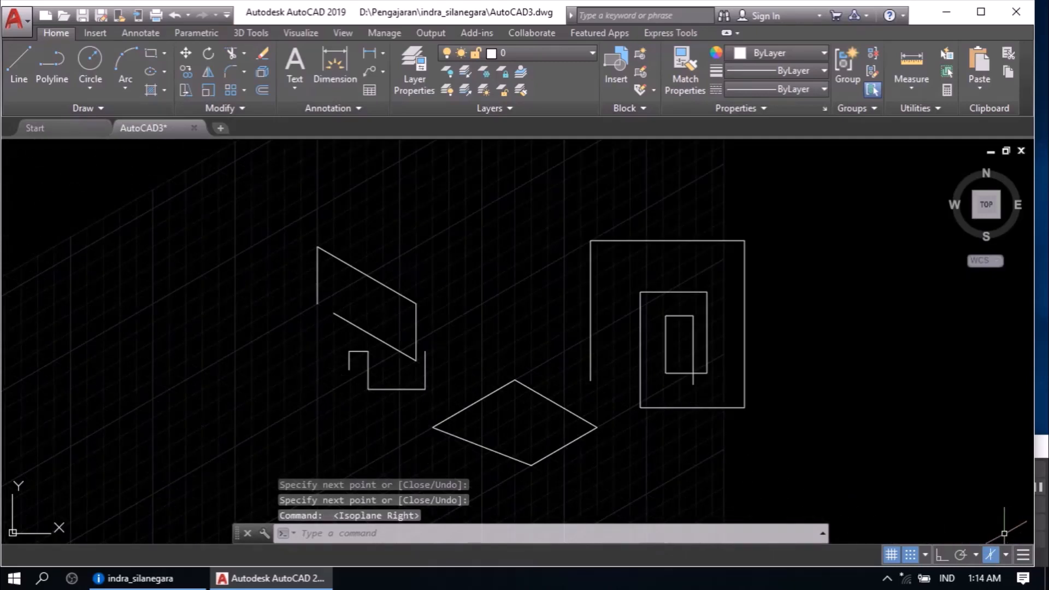
pyautogui.click(19, 65)
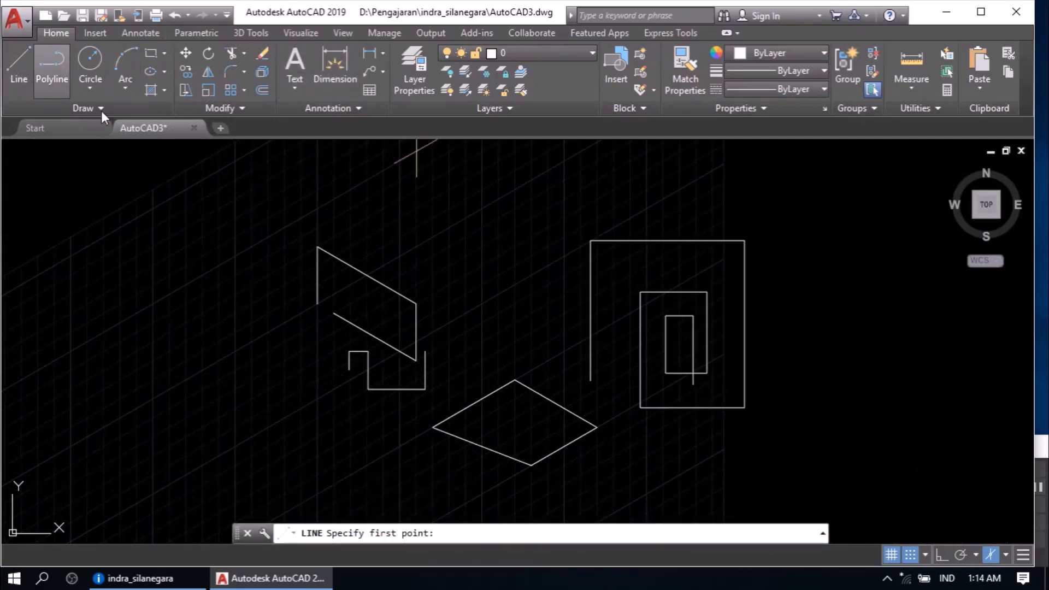
pyautogui.click(514, 284)
pyautogui.click(515, 226)
pyautogui.click(581, 190)
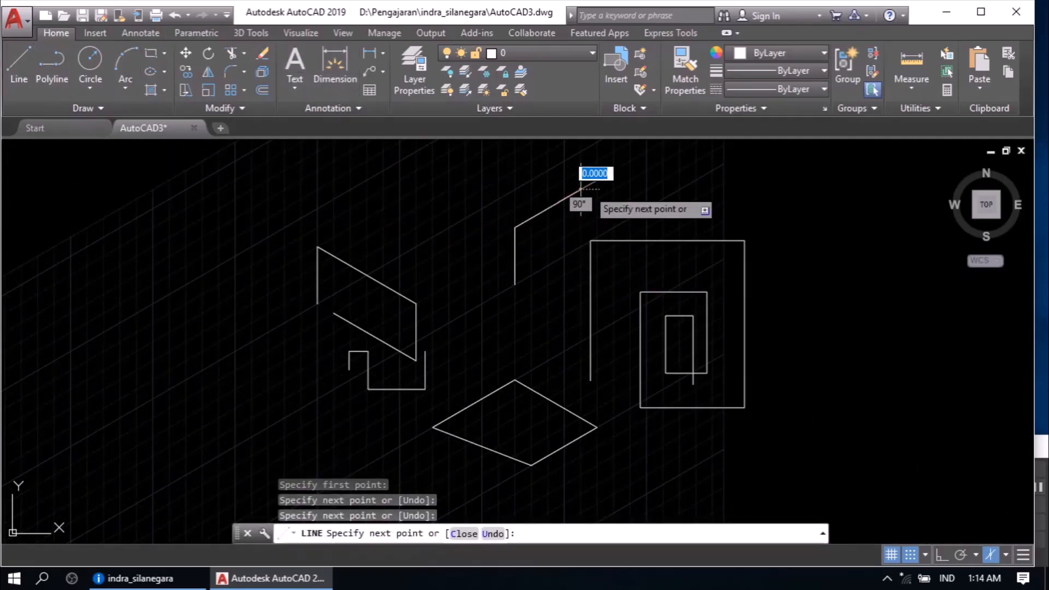
pyautogui.click(581, 249)
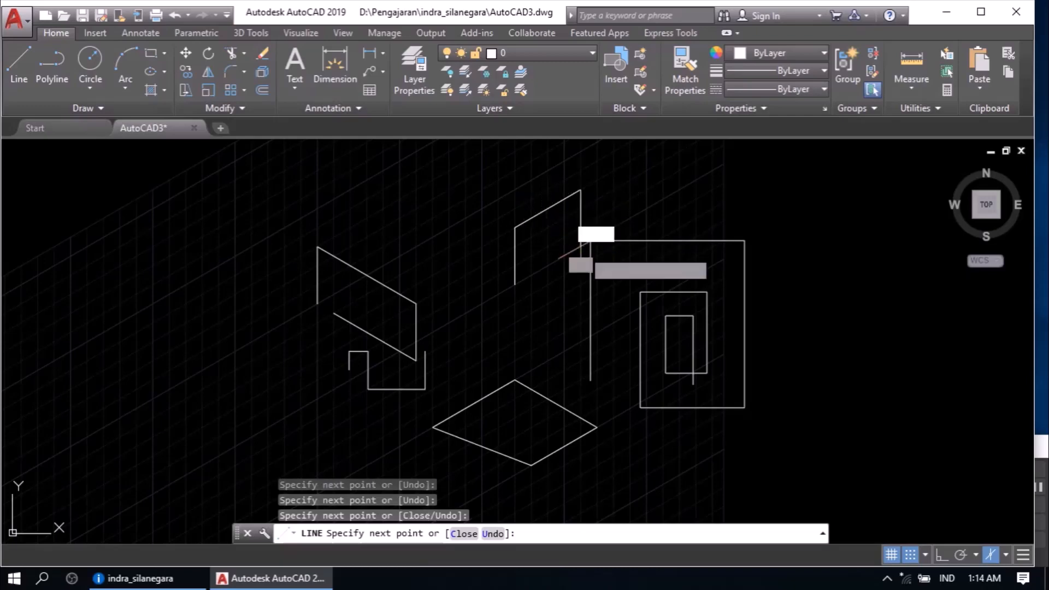
pyautogui.click(515, 284)
pyautogui.rightClick(521, 296)
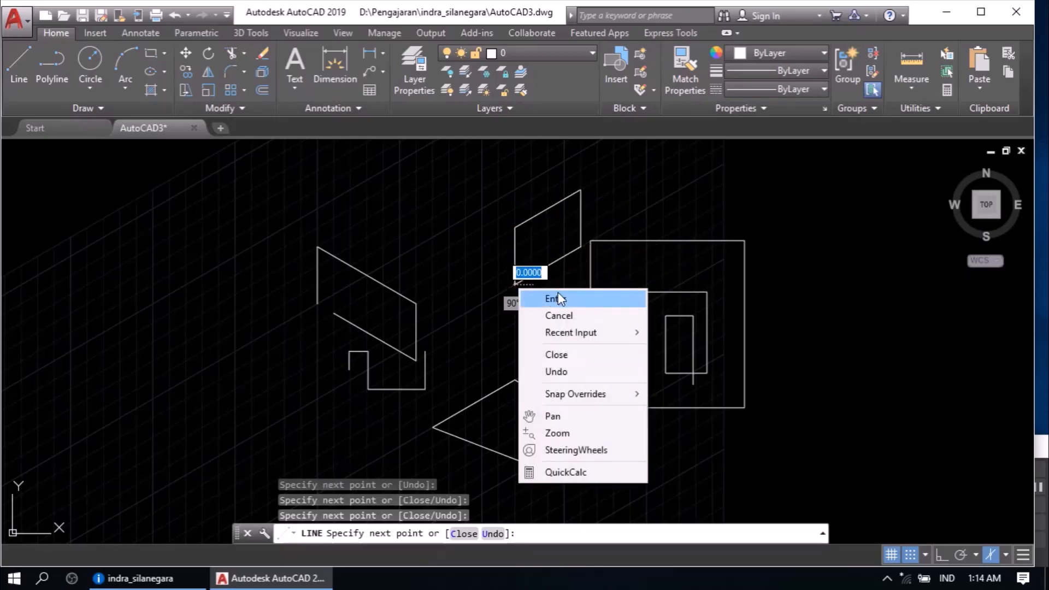
pyautogui.click(556, 299)
# Step: Turn off isometric drafting
pyautogui.click(988, 558)
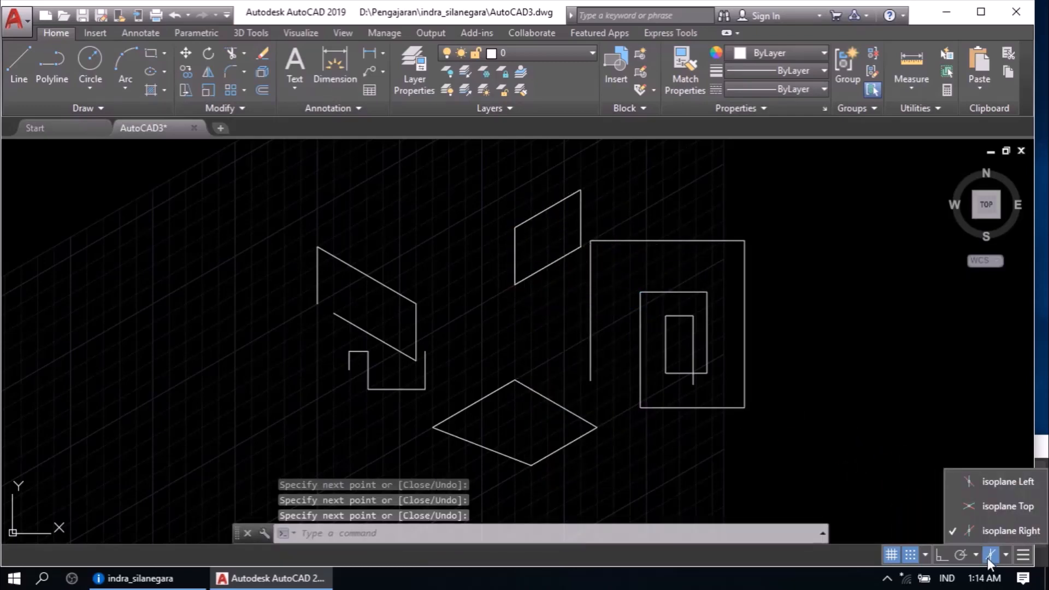
pyautogui.press('Escape')
pyautogui.click(992, 553)
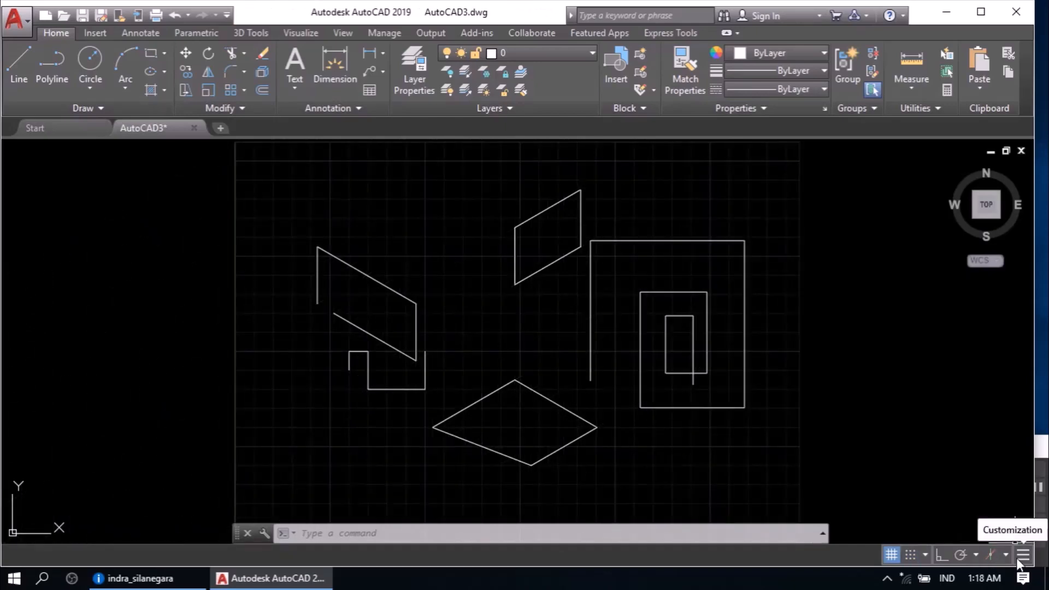
# Step: Add the Coordinates display to the status bar and set it to Absolute
pyautogui.click(1019, 557)
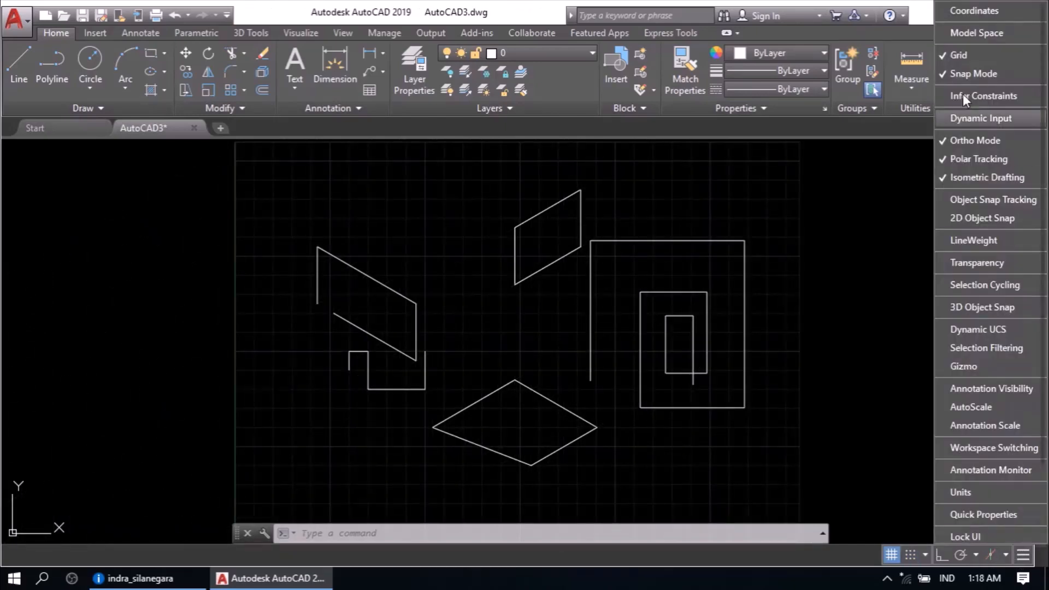
pyautogui.click(979, 12)
pyautogui.click(901, 302)
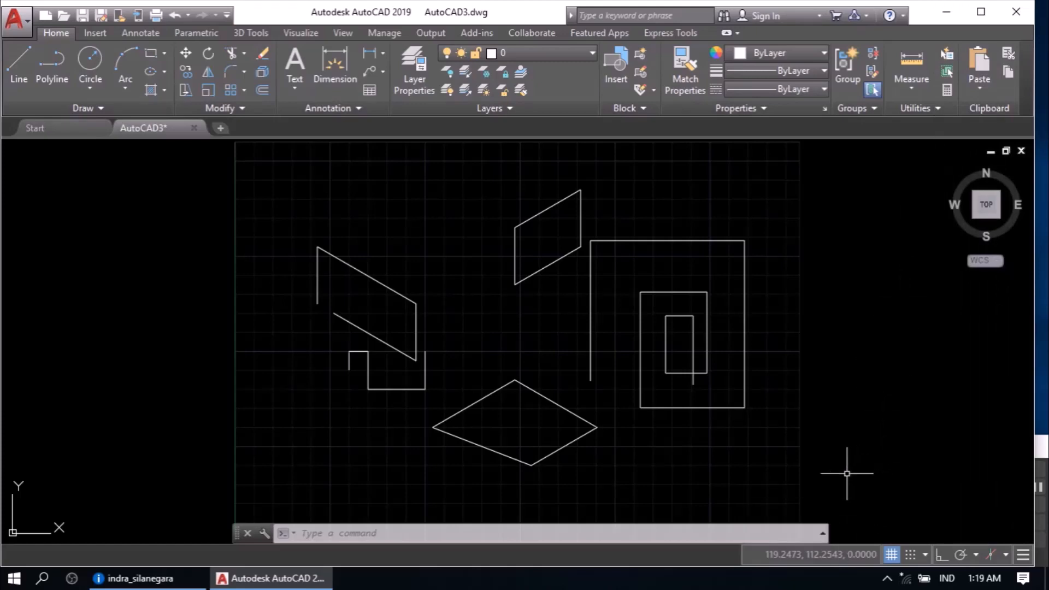
pyautogui.click(837, 551)
pyautogui.click(871, 504)
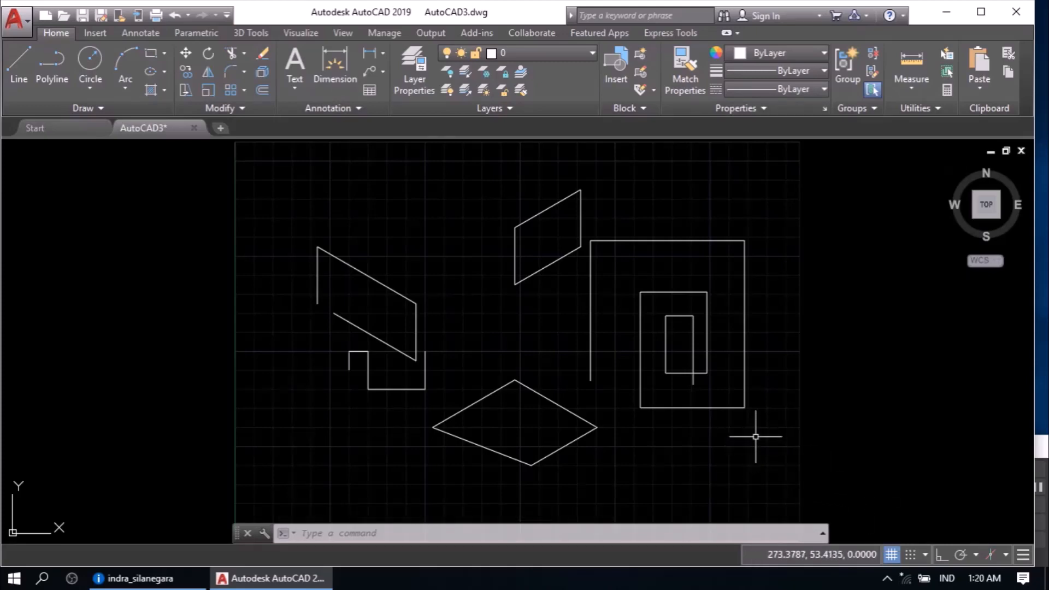
# Step: Set the status bar coordinate display to Specific
pyautogui.click(789, 557)
pyautogui.click(835, 555)
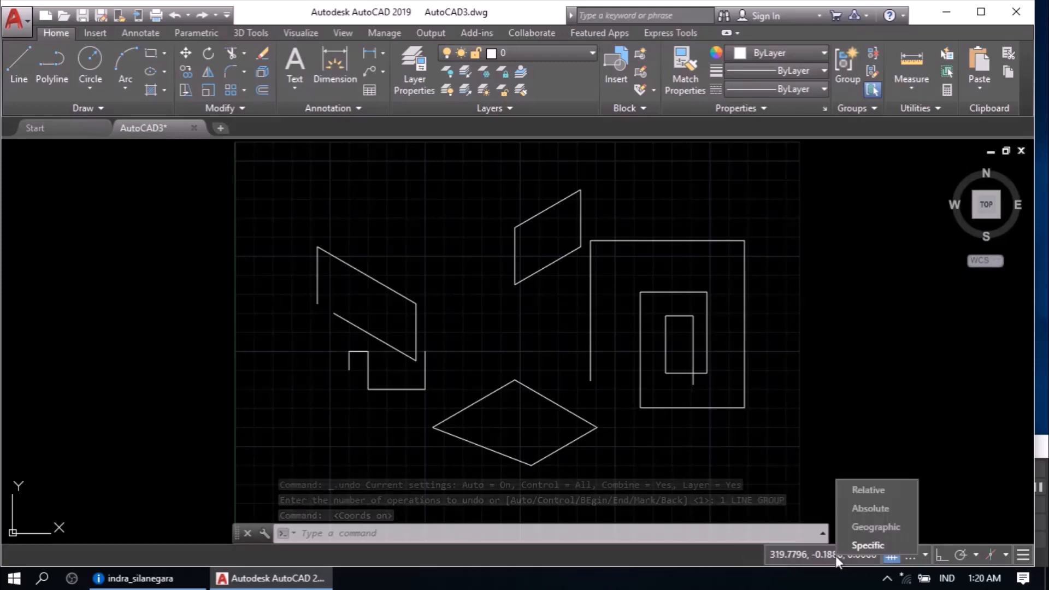
pyautogui.click(859, 544)
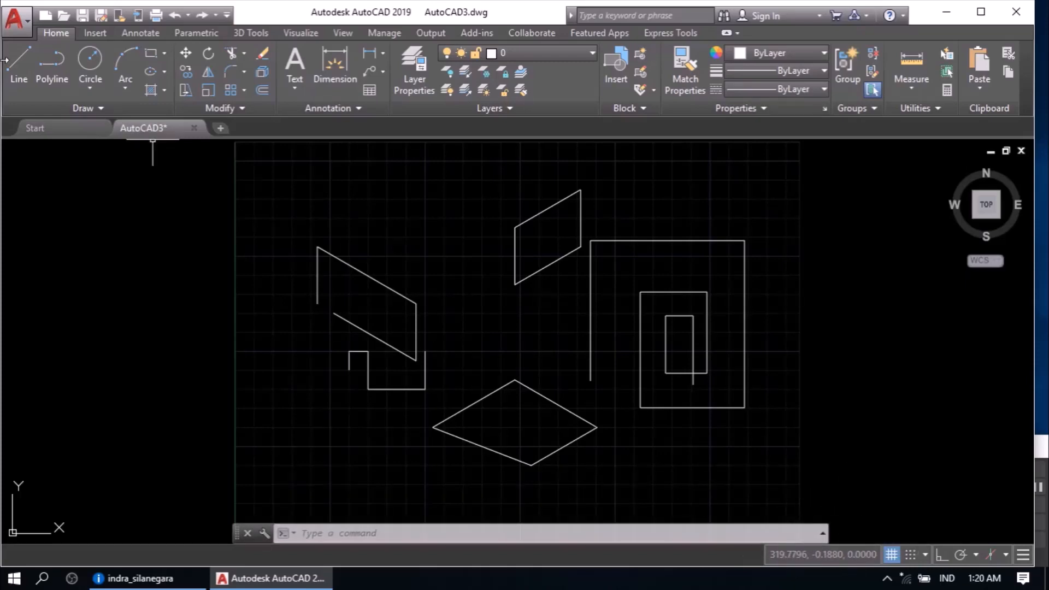
# Step: Draw a freehand connected line of four segments below and right of the nested rectangles, with the last segment rising across the first
pyautogui.click(18, 63)
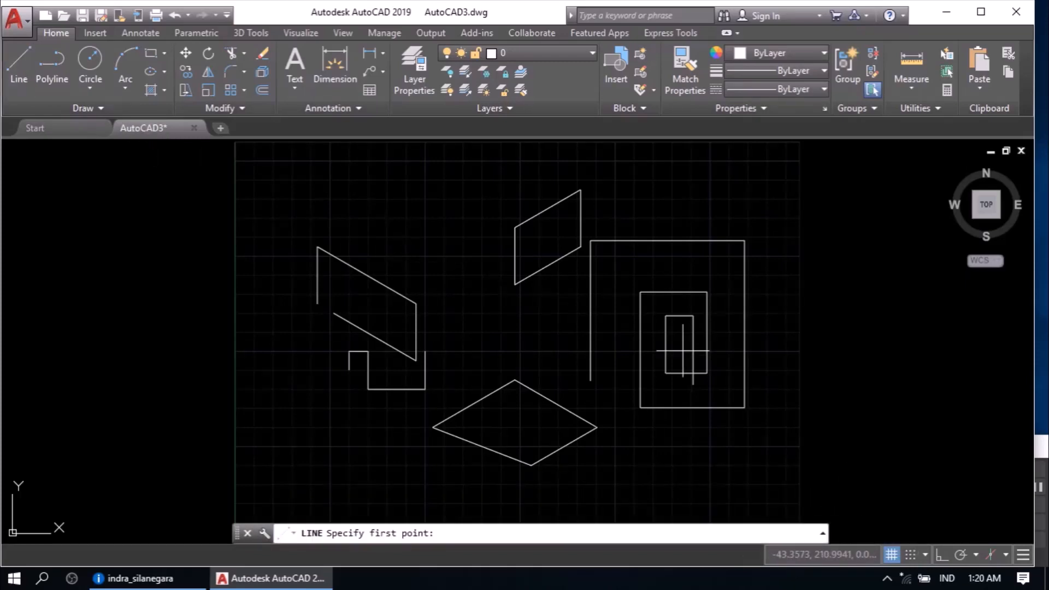
pyautogui.click(751, 465)
pyautogui.click(816, 366)
pyautogui.click(877, 479)
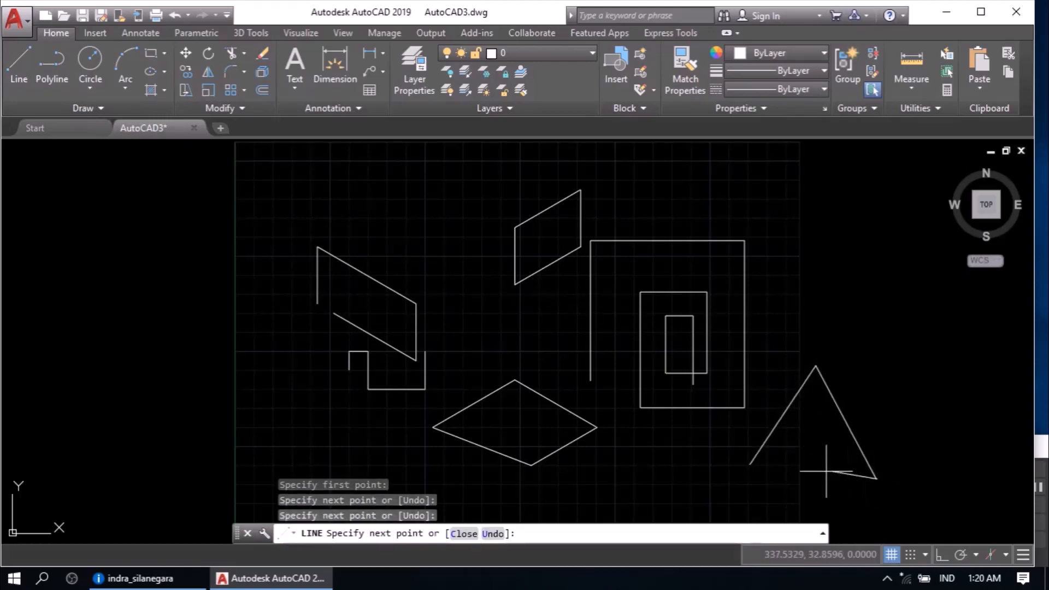
pyautogui.click(775, 464)
pyautogui.click(773, 355)
pyautogui.rightClick(773, 356)
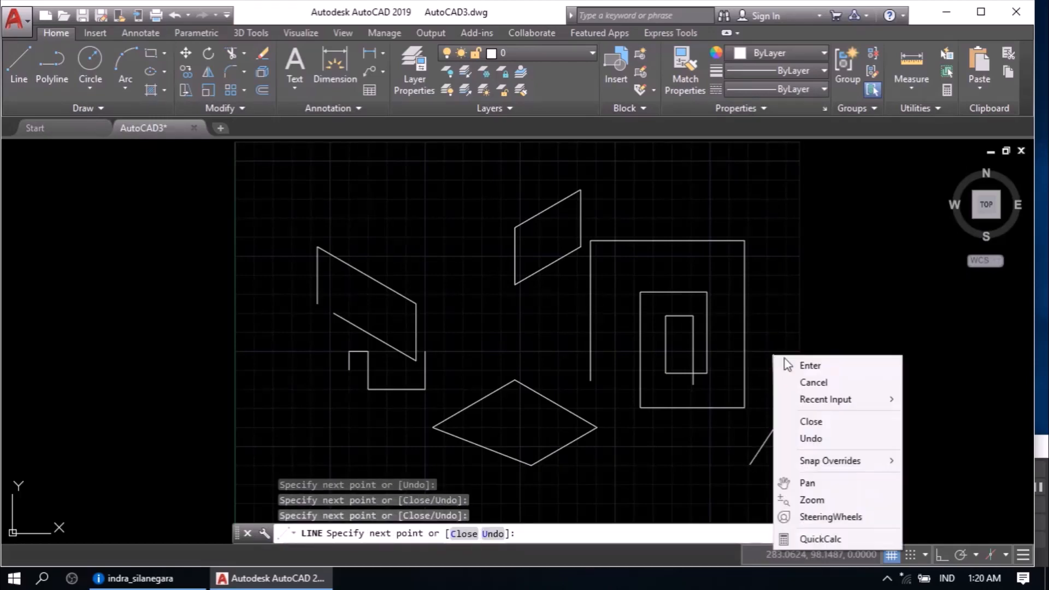
pyautogui.click(809, 366)
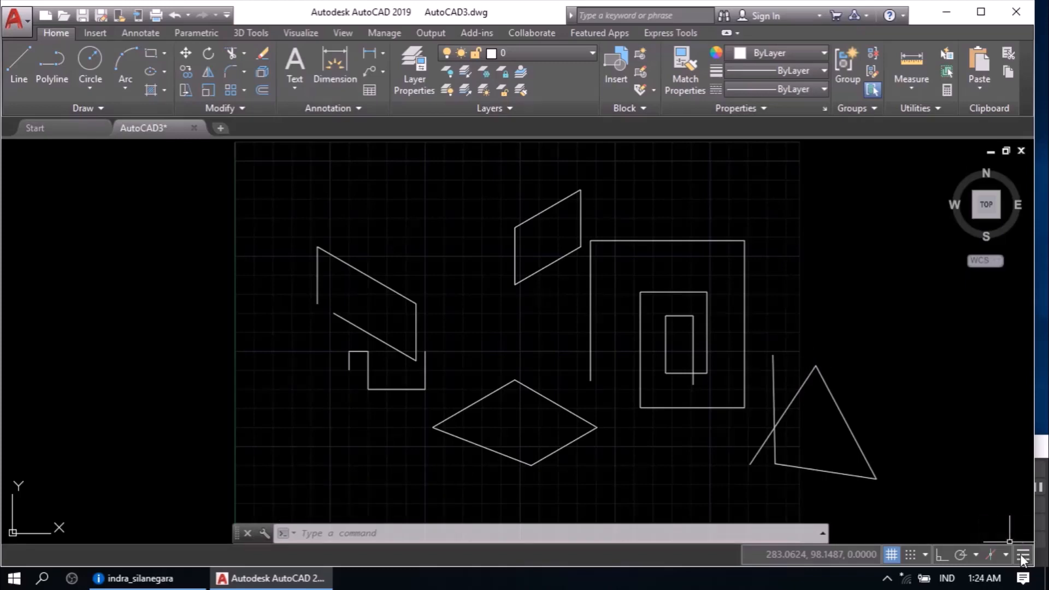
# Step: Add the Dynamic Input toggle to the status bar and turn dynamic input on
pyautogui.click(1023, 555)
pyautogui.click(973, 119)
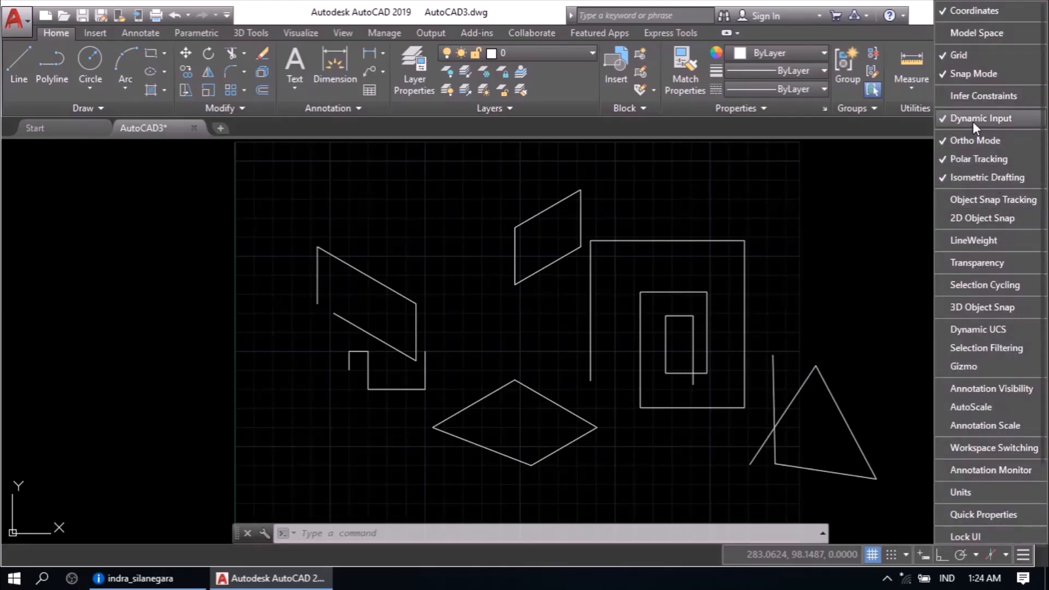
pyautogui.click(902, 309)
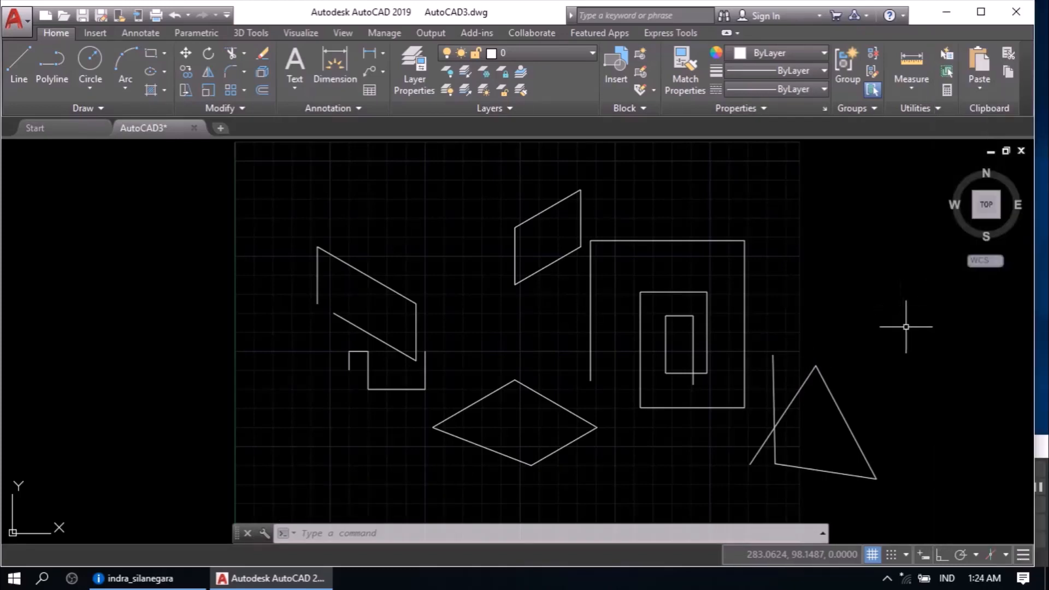
pyautogui.click(924, 555)
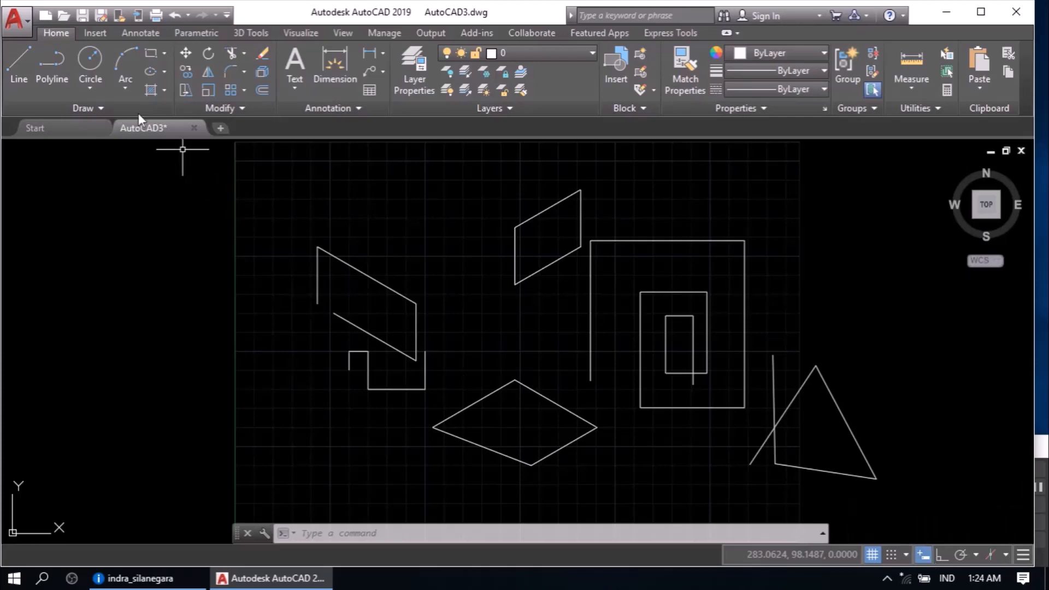
# Step: Draw a seven-segment zigzag line with dynamic input above the nested rectangles, ending with a long segment running down their right side
pyautogui.click(19, 63)
pyautogui.click(624, 210)
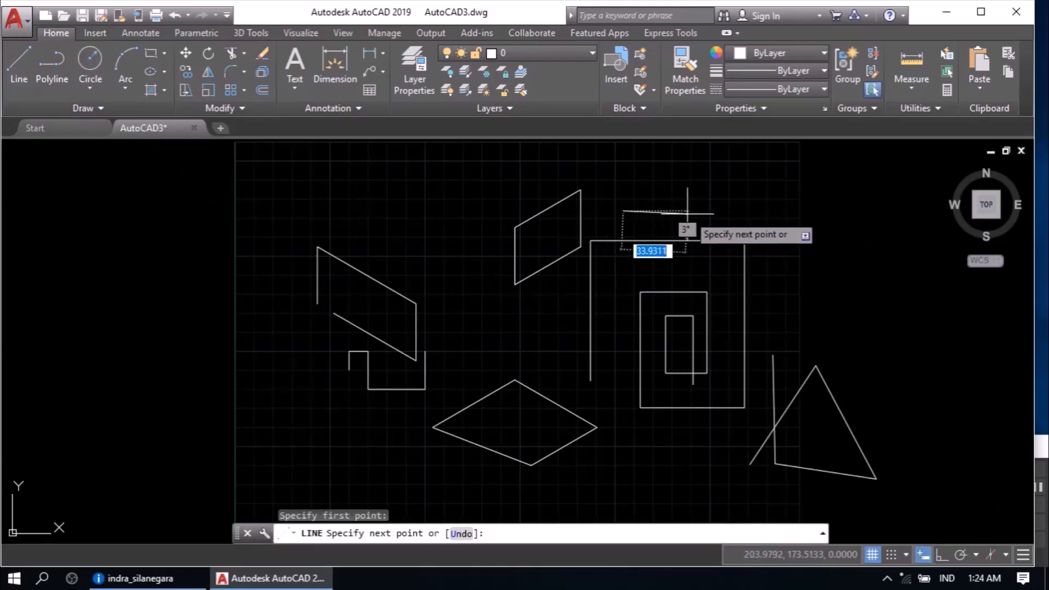
pyautogui.click(765, 208)
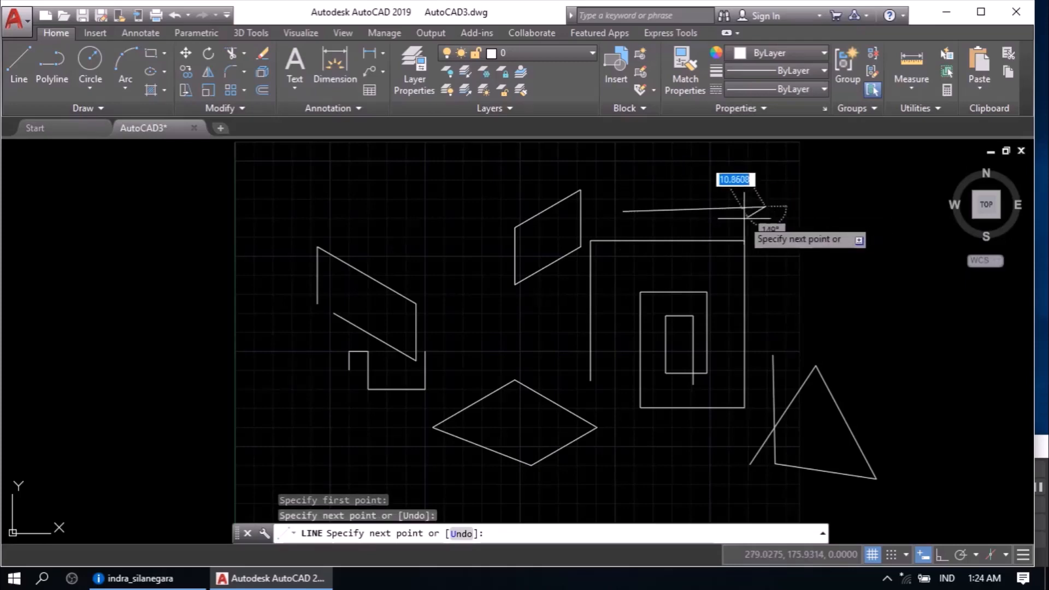
pyautogui.click(687, 274)
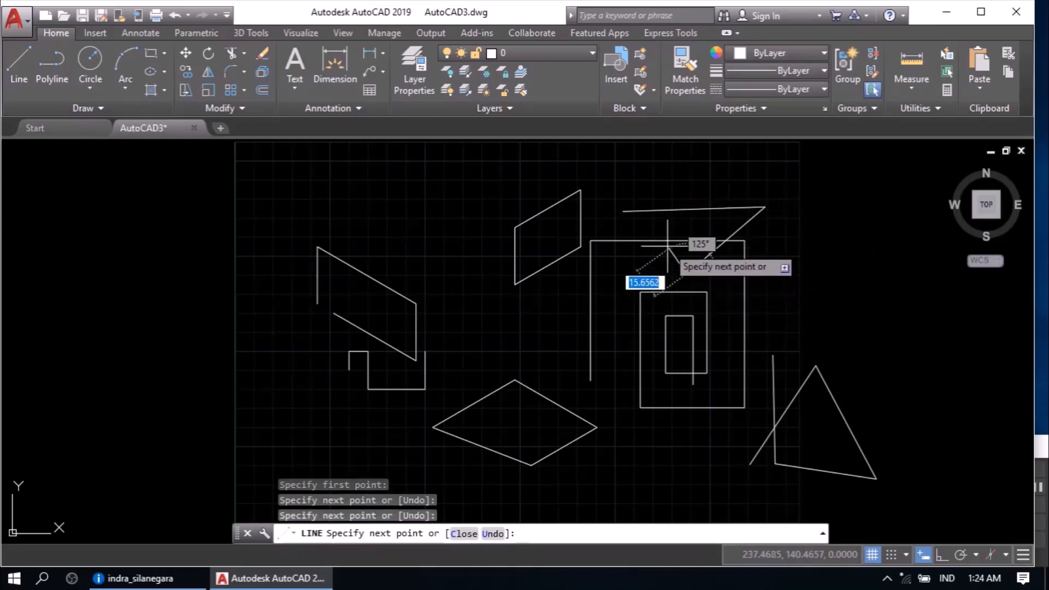
pyautogui.click(625, 193)
pyautogui.click(716, 187)
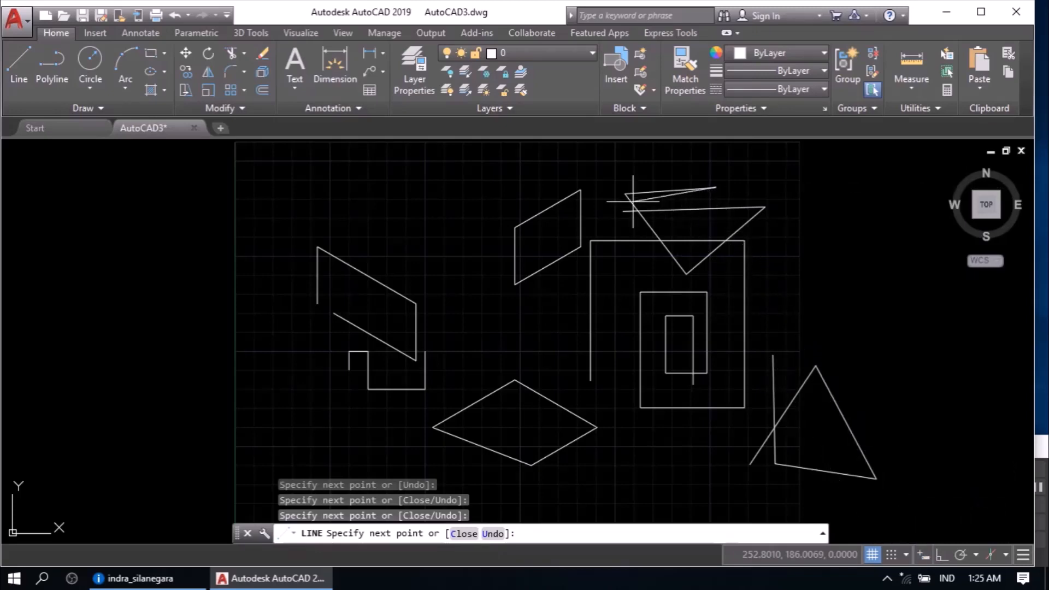
pyautogui.click(614, 174)
pyautogui.click(769, 164)
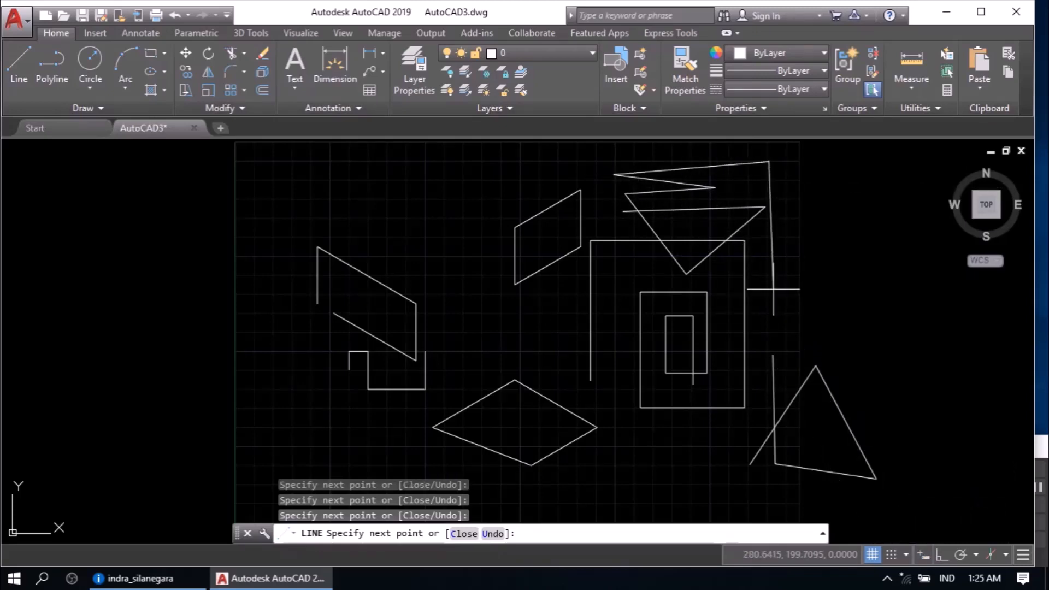
pyautogui.click(773, 289)
pyautogui.rightClick(773, 290)
pyautogui.click(803, 298)
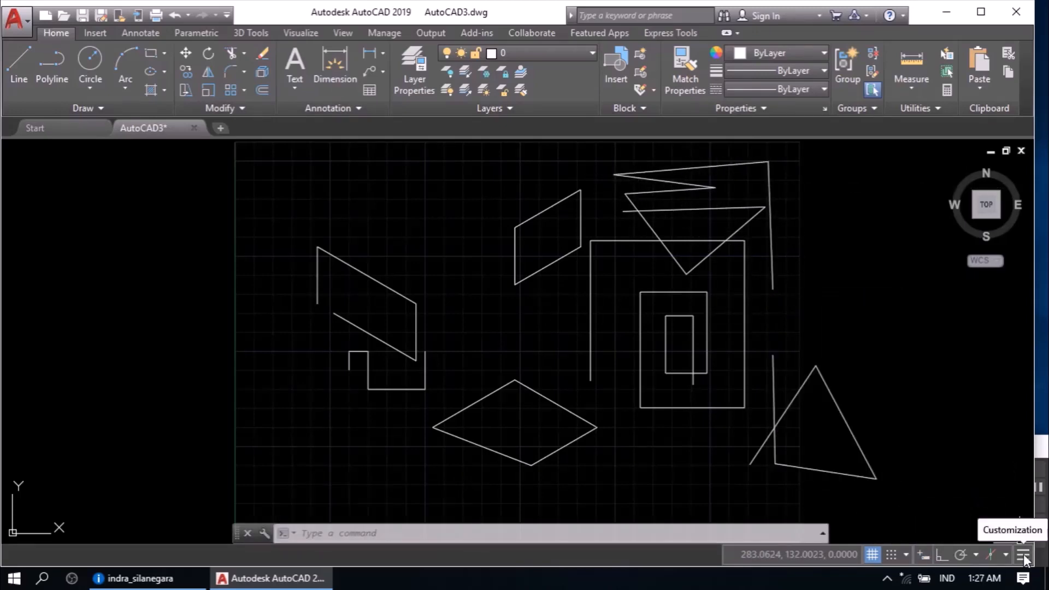
# Step: Add the Object Snap Tracking toggle to the status bar
pyautogui.click(1024, 555)
pyautogui.click(989, 199)
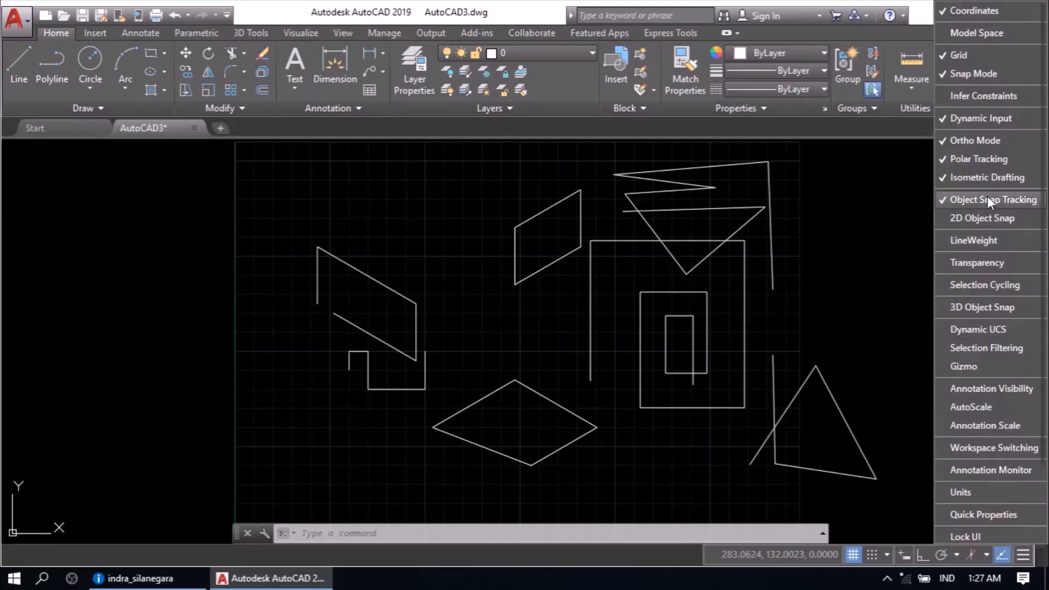
pyautogui.click(1020, 562)
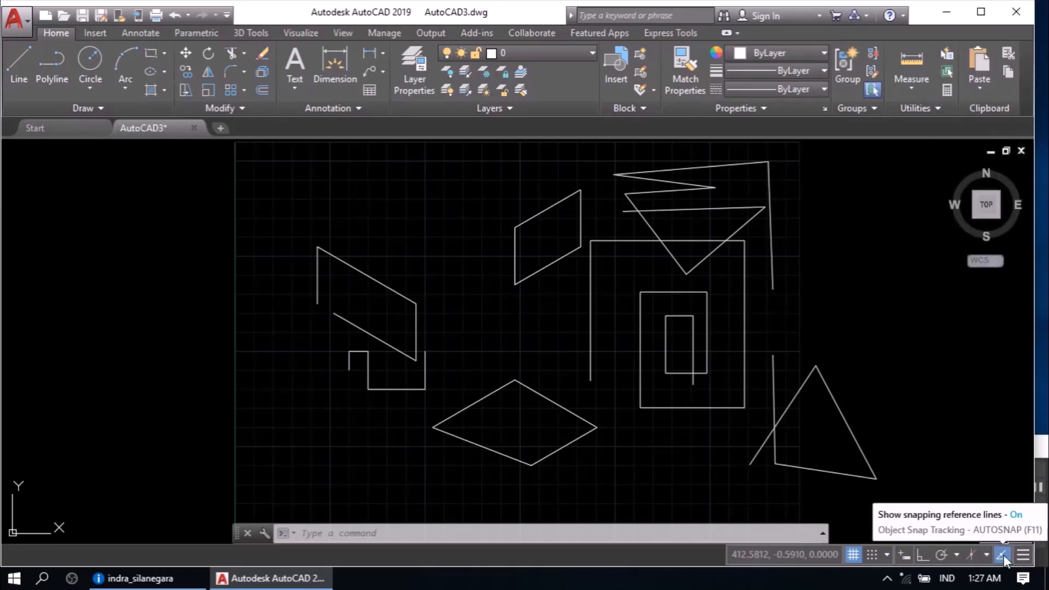
# Step: In the object snap tracking settings, turn Object Snap on, clear all snap modes and enable only Midpoint
pyautogui.rightClick(1003, 556)
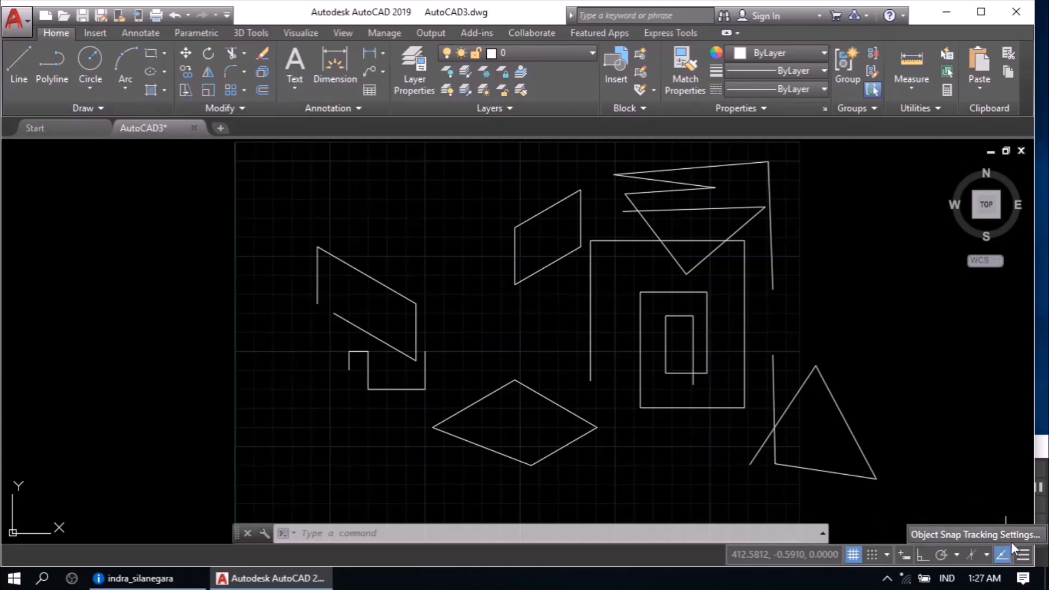
pyautogui.click(1009, 532)
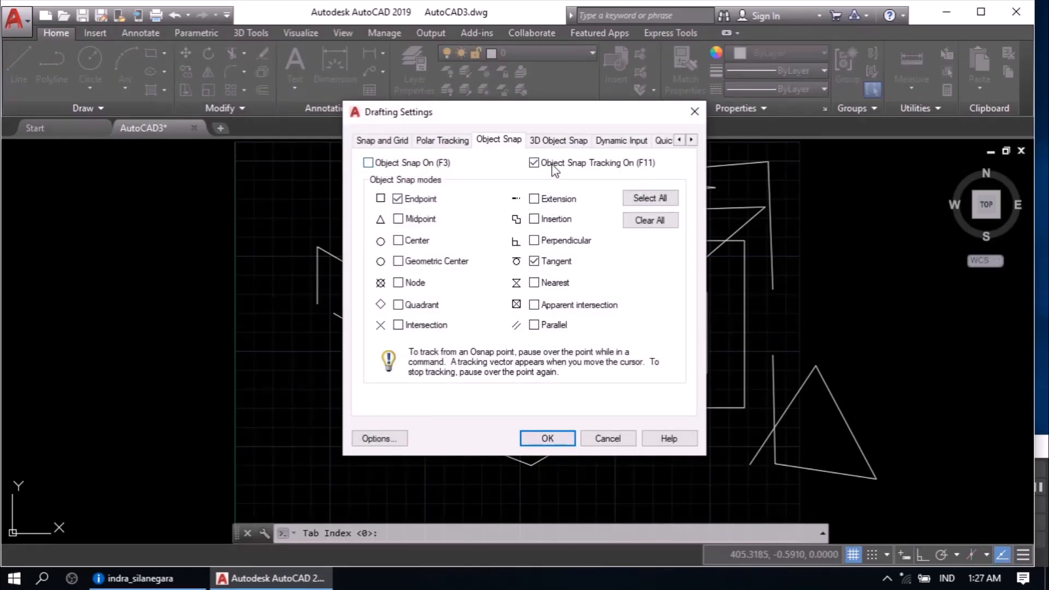
pyautogui.click(368, 163)
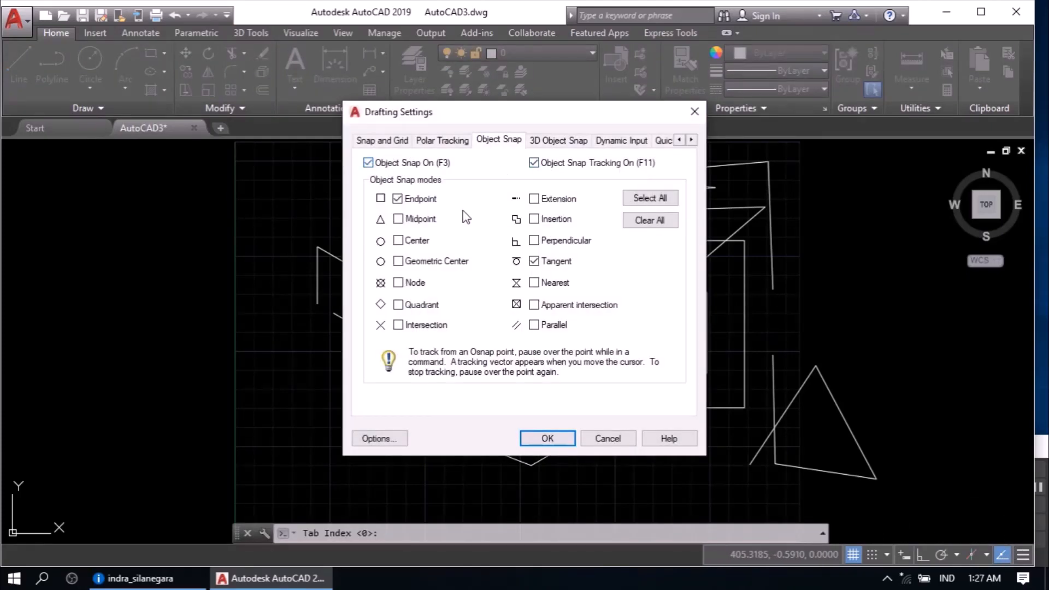
pyautogui.click(650, 221)
pyautogui.click(398, 219)
pyautogui.click(561, 438)
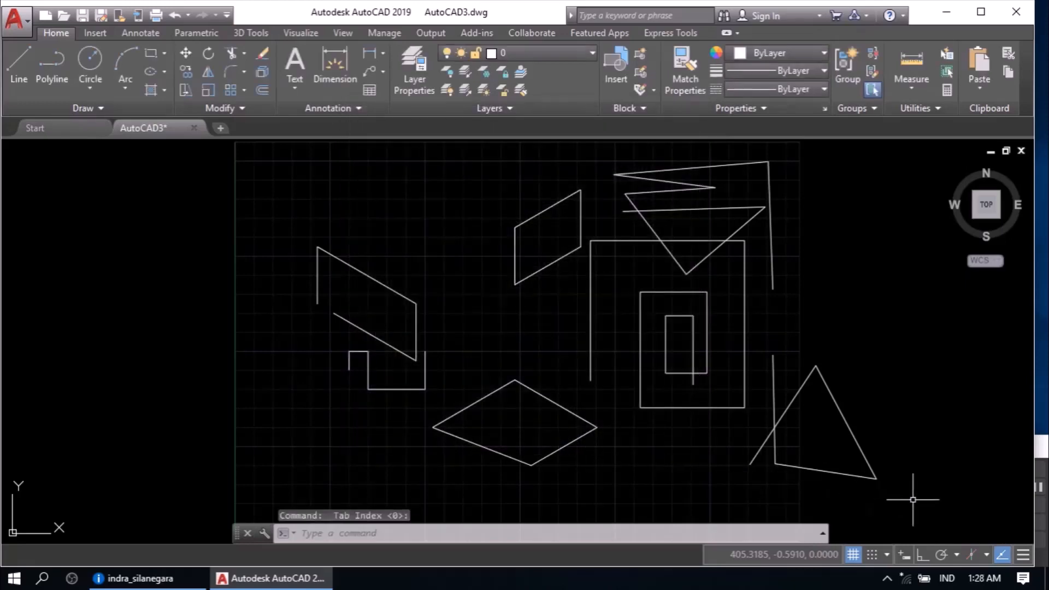
# Step: Draw a three-segment line between the two upper parallelograms, aligning its second and third points with the midpoints of their edges
pyautogui.click(18, 65)
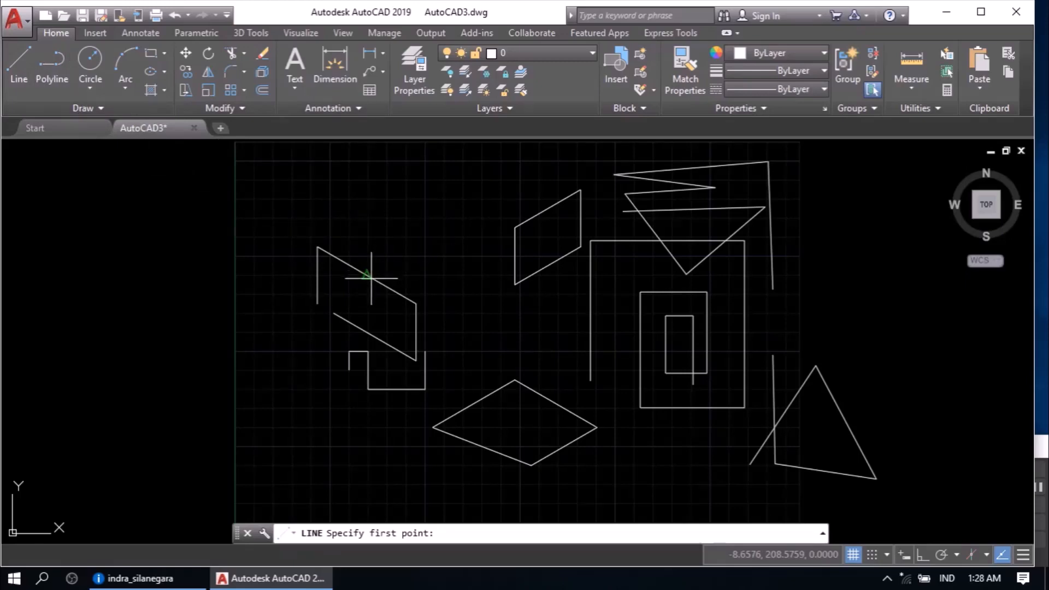
pyautogui.click(397, 232)
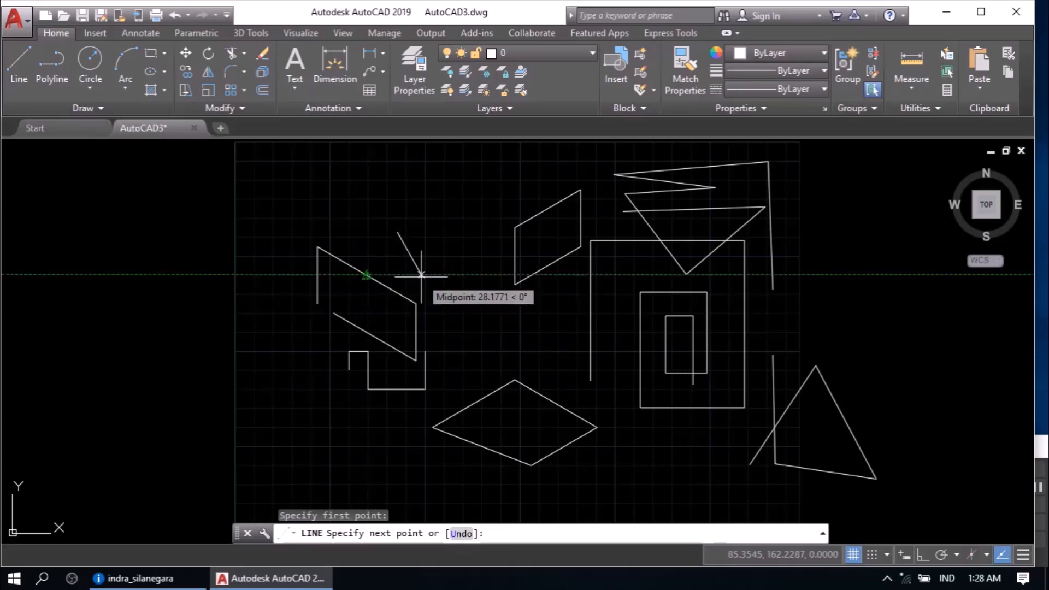
pyautogui.click(549, 275)
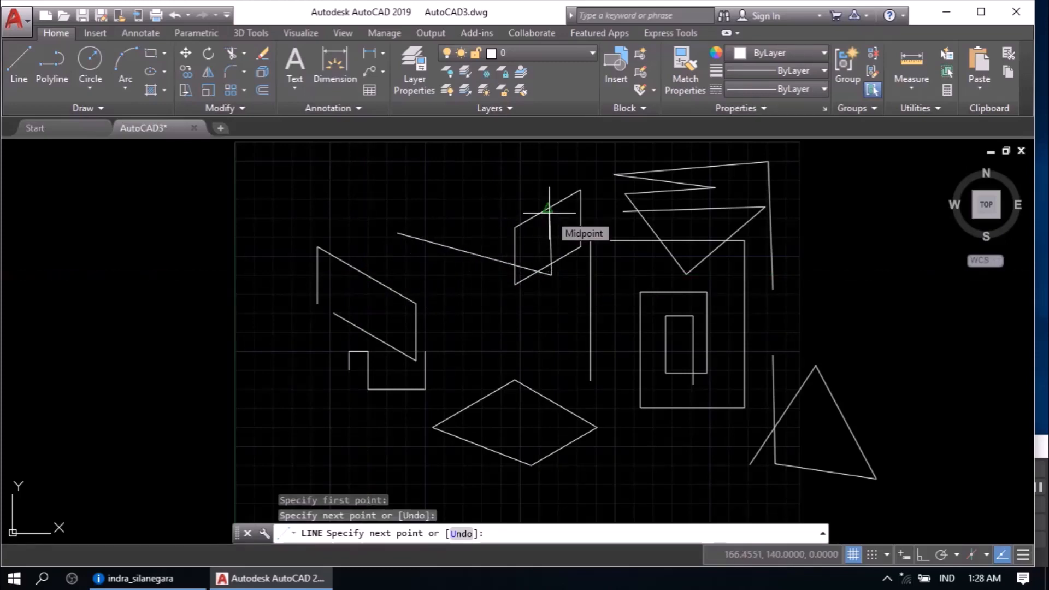
pyautogui.click(457, 209)
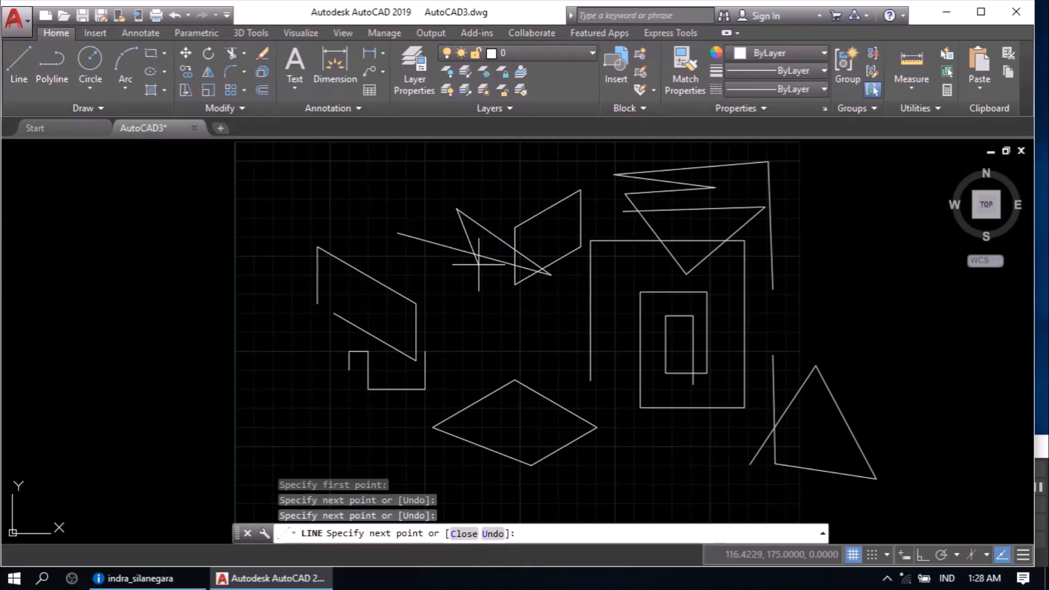
pyautogui.click(474, 335)
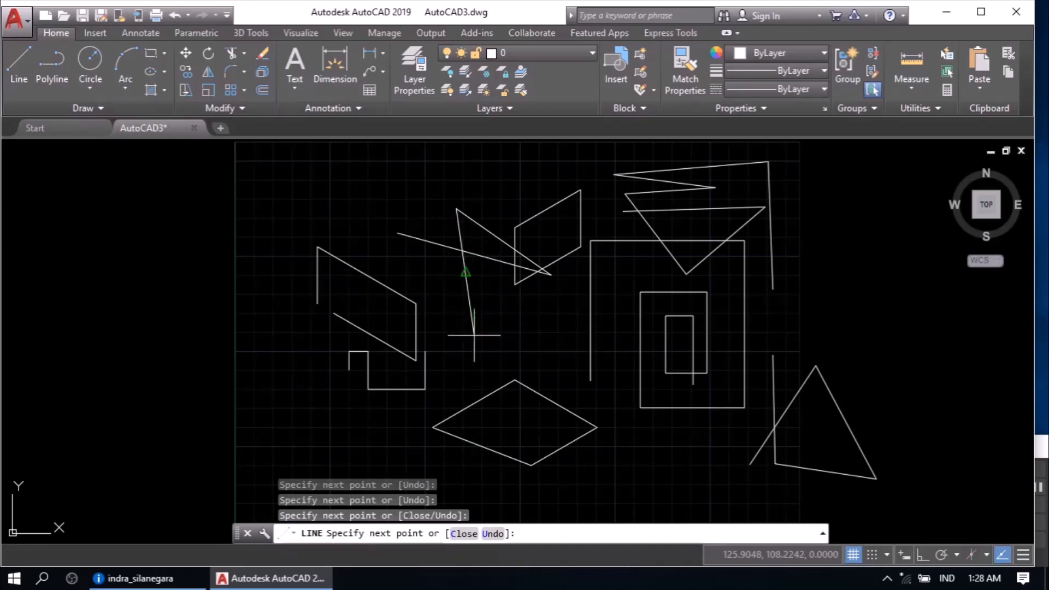
pyautogui.rightClick(475, 336)
pyautogui.click(508, 346)
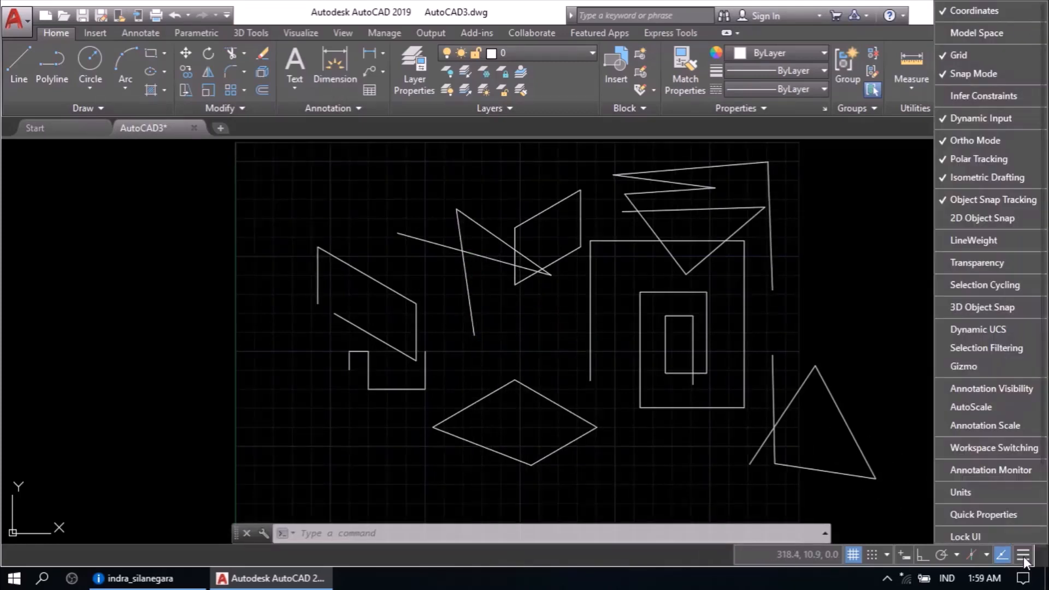
# Step: Add the Units display to the status bar and open the drawing units settings with the DDUNITS command
pyautogui.click(988, 492)
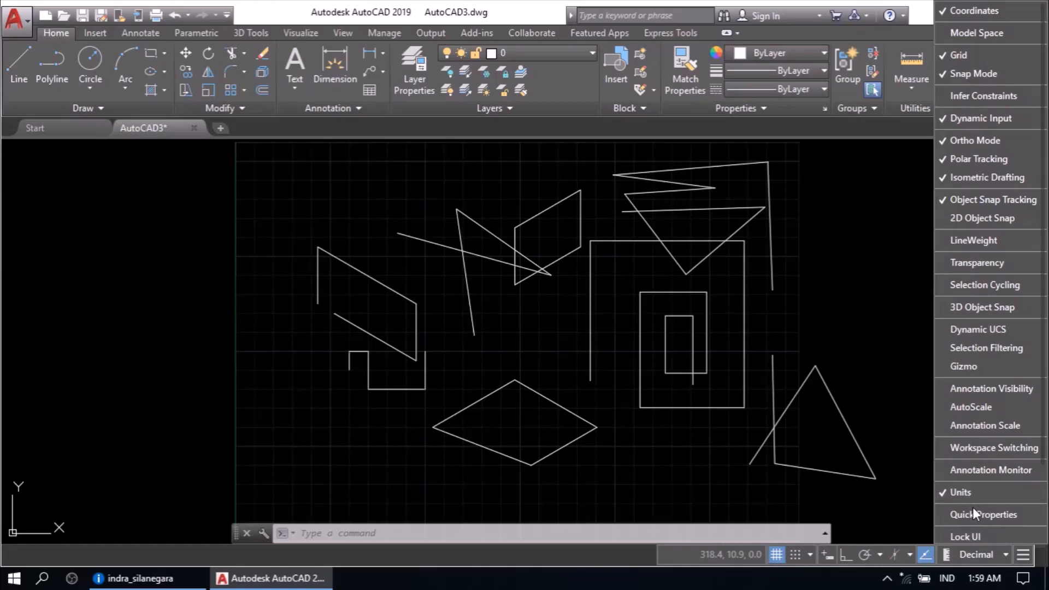
pyautogui.click(923, 520)
pyautogui.click(1004, 556)
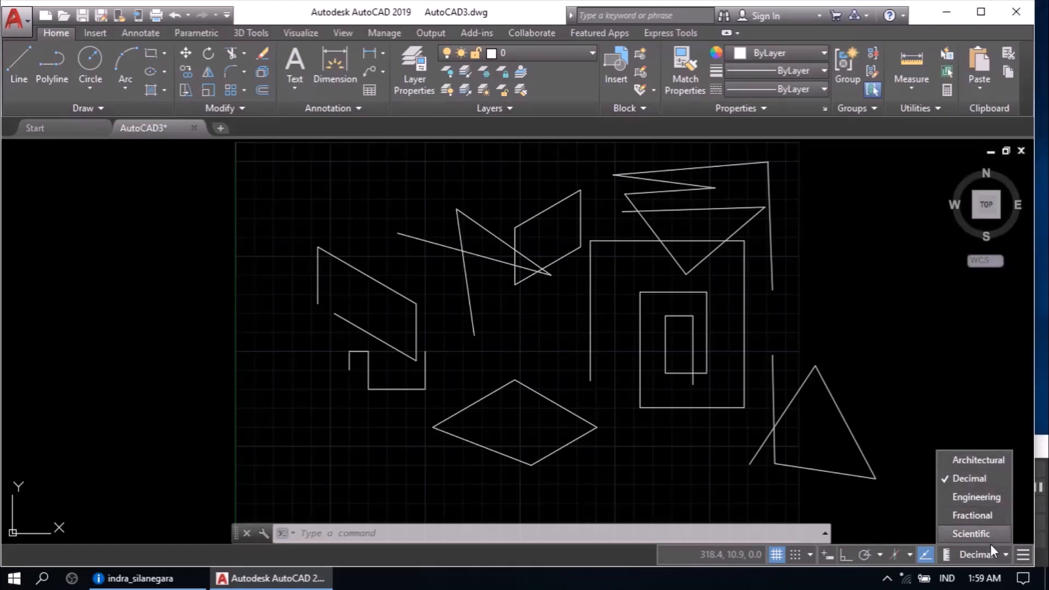
pyautogui.click(991, 549)
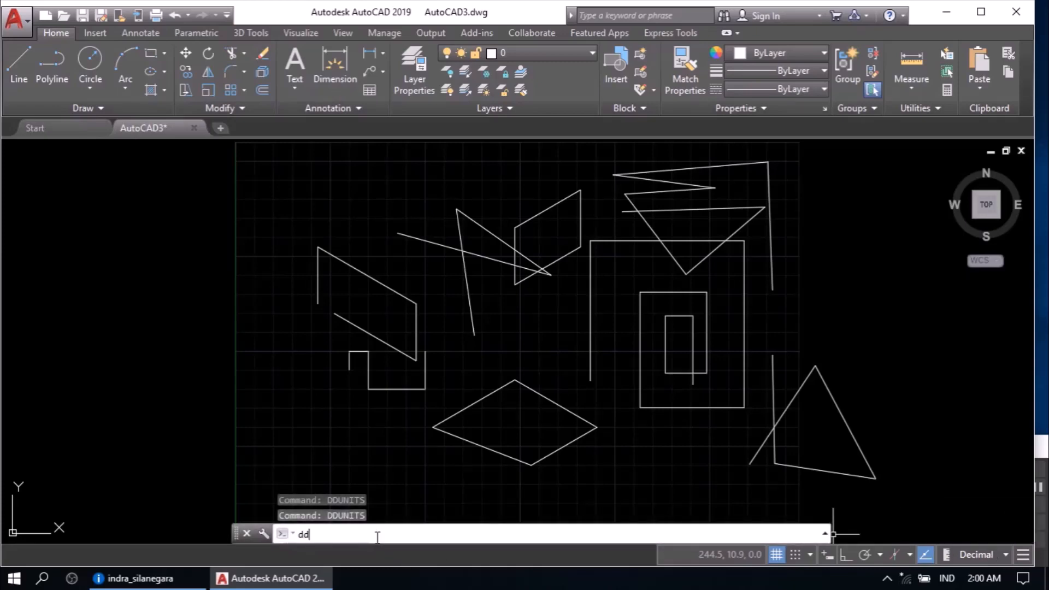
pyautogui.press('Return')
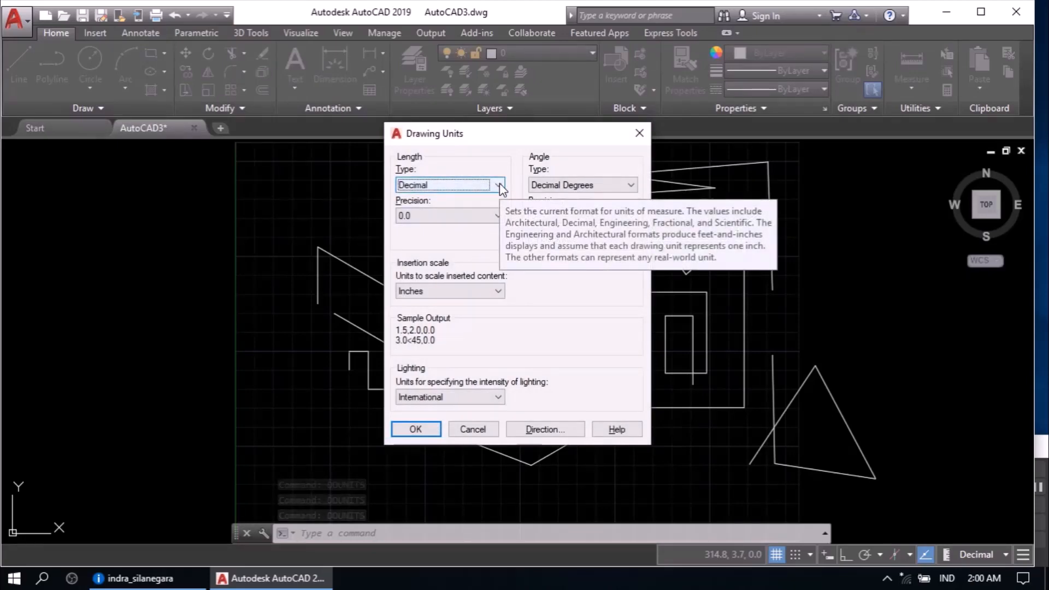
# Step: Check the length precision options, then try the Architectural, Engineering, Fractional and Scientific length types in turn
pyautogui.click(498, 215)
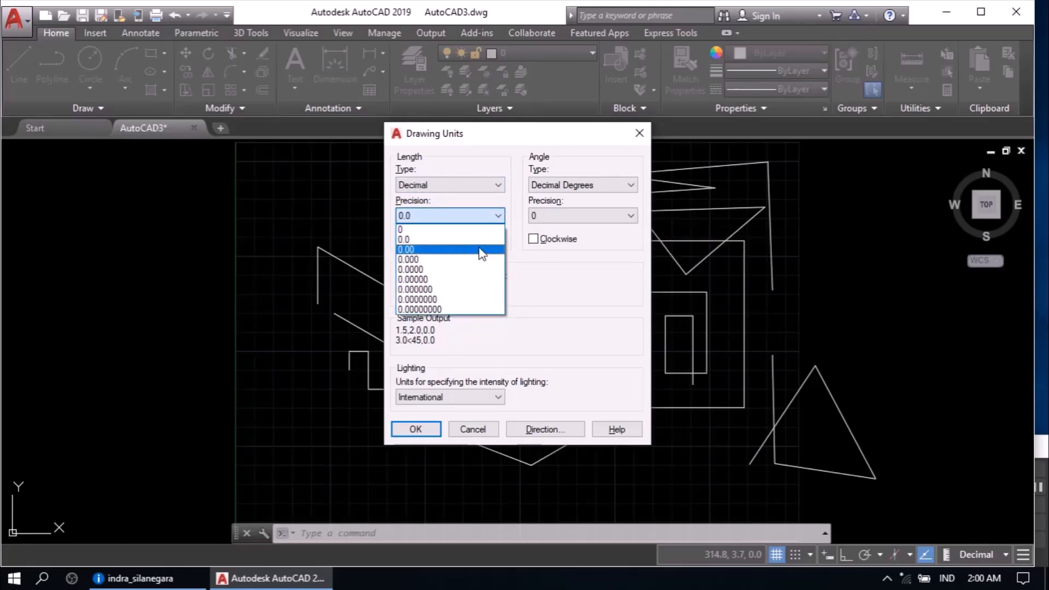
pyautogui.click(497, 214)
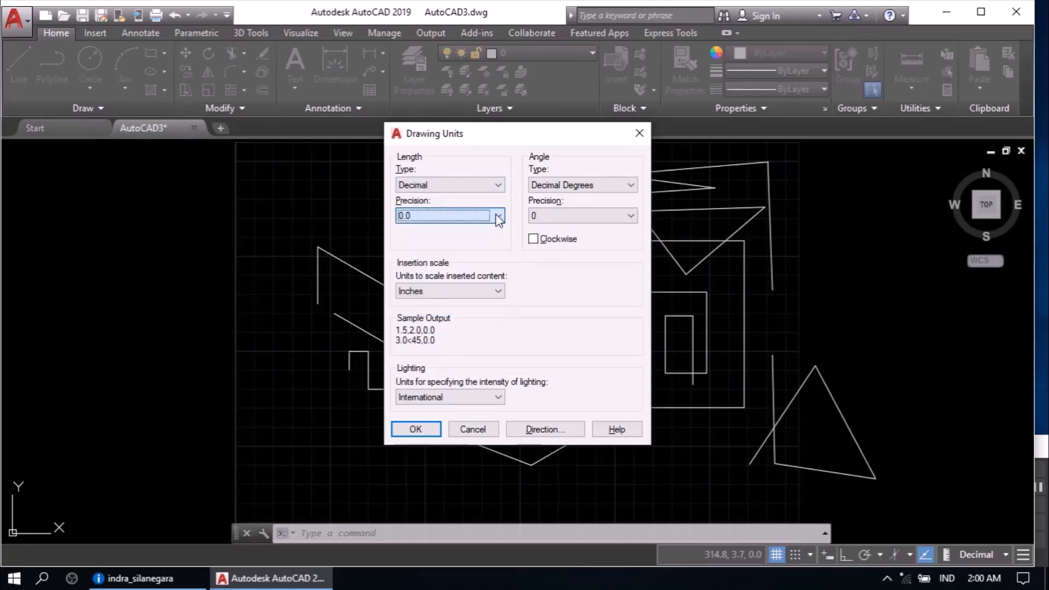
pyautogui.click(500, 185)
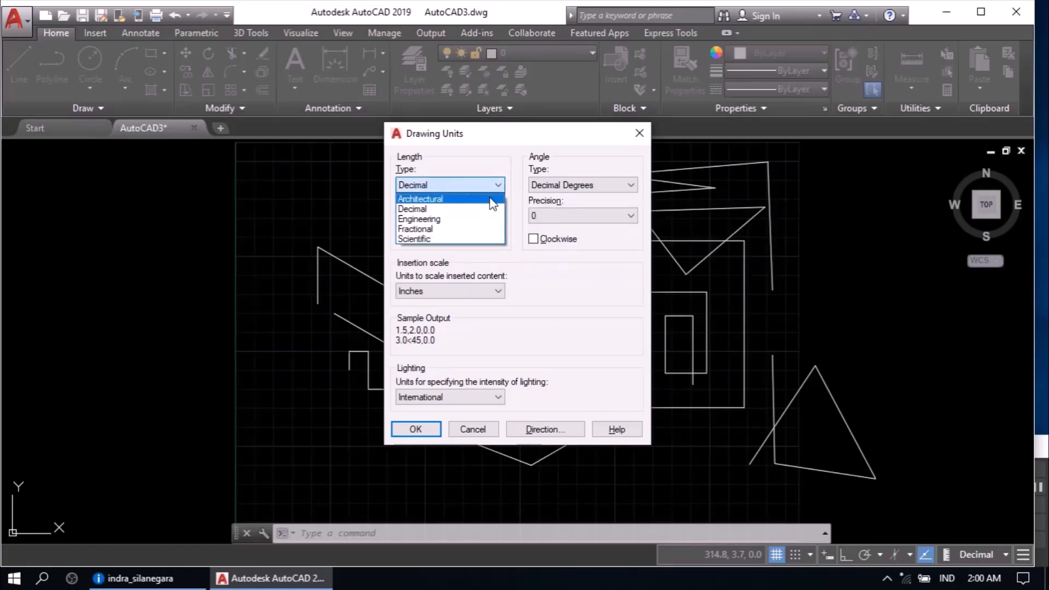
pyautogui.click(491, 199)
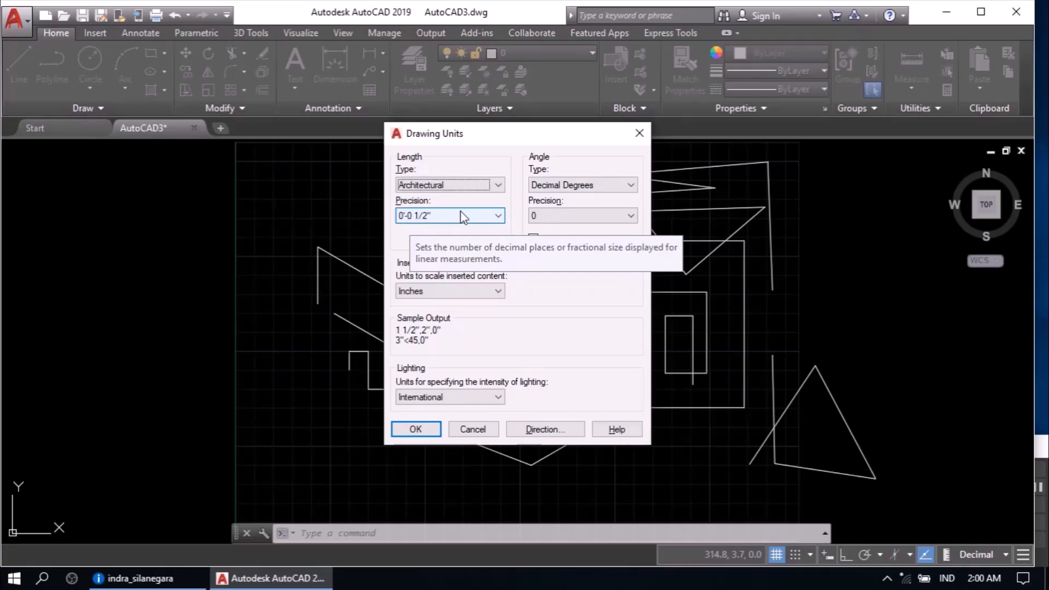
pyautogui.click(498, 186)
pyautogui.click(487, 216)
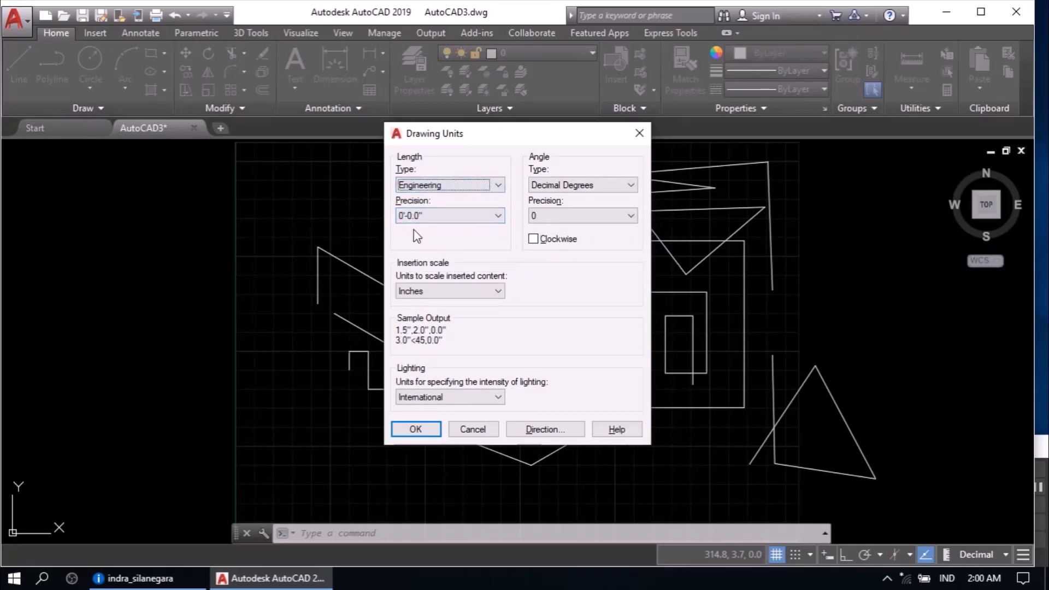
pyautogui.click(500, 185)
pyautogui.click(473, 229)
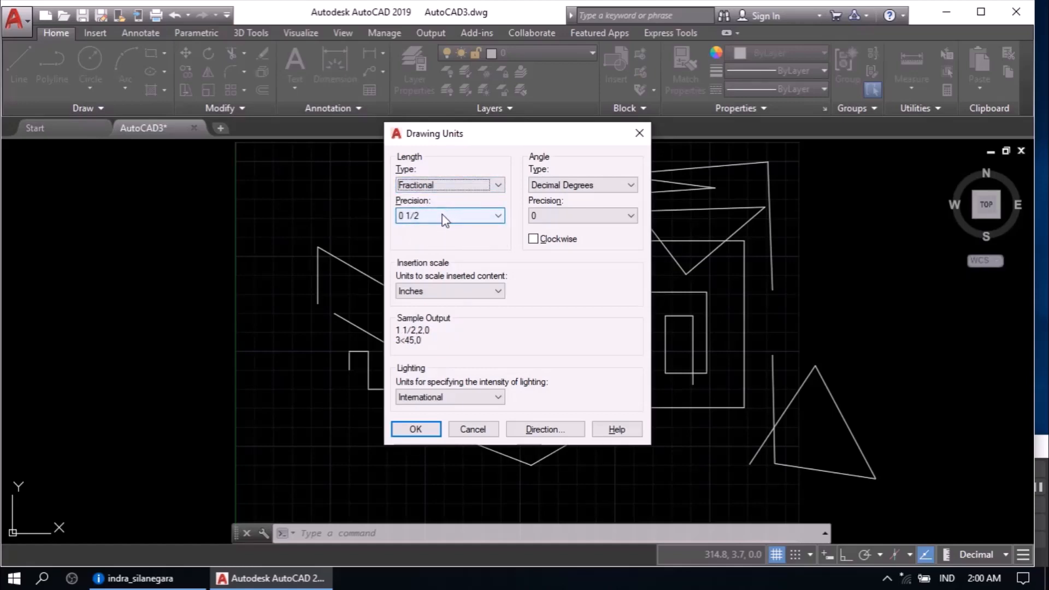
pyautogui.click(499, 185)
pyautogui.click(468, 242)
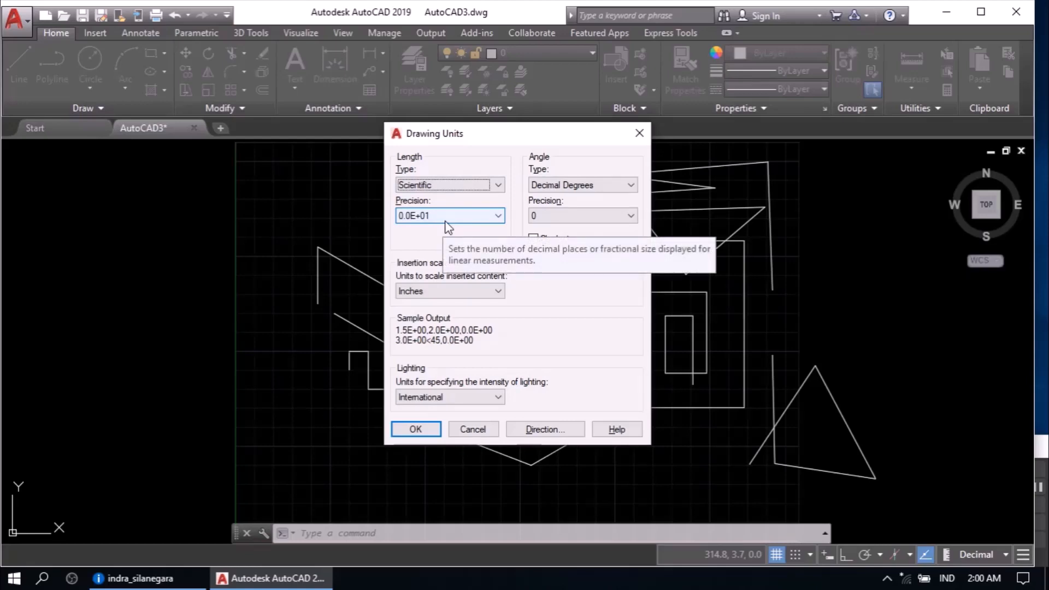
# Step: Try the Deg/Min/Sec, Grads, Radians and Surveyor's Units angle types in turn, ending on Decimal Degrees
pyautogui.click(632, 186)
pyautogui.click(604, 208)
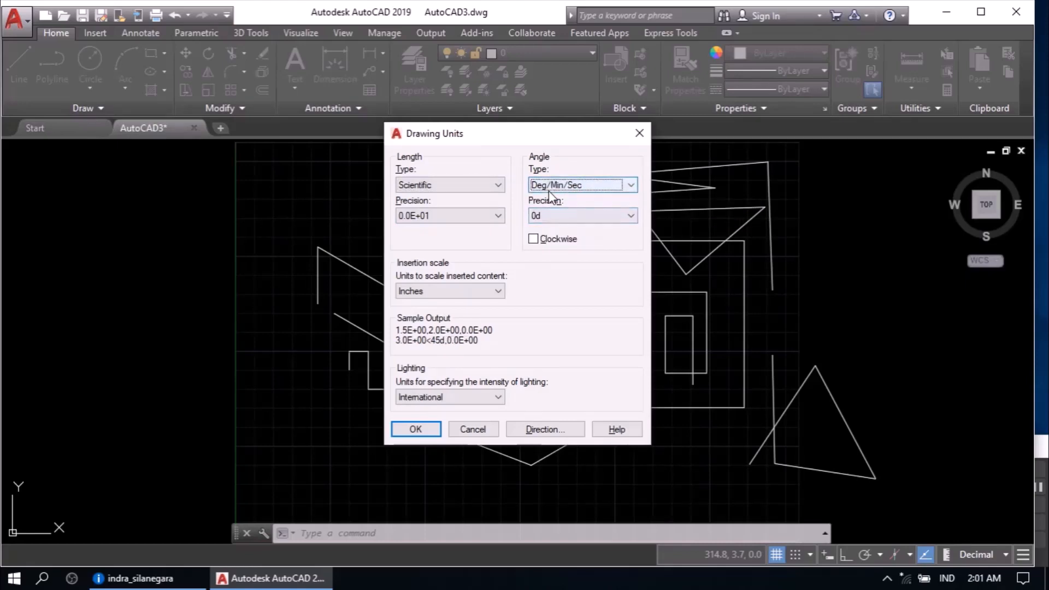
pyautogui.click(631, 188)
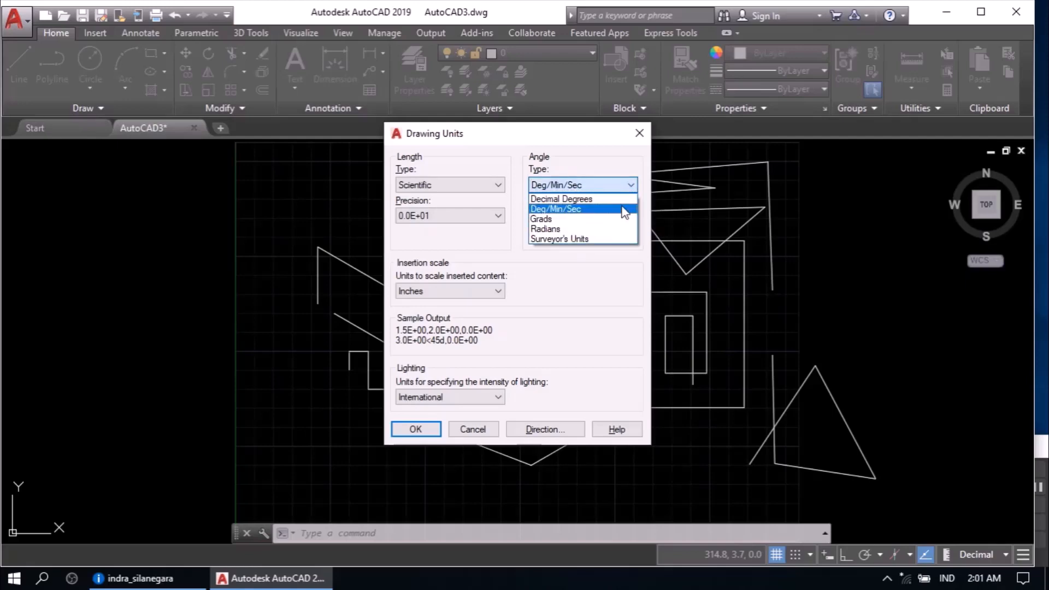
pyautogui.click(573, 217)
pyautogui.click(632, 188)
pyautogui.click(613, 228)
pyautogui.click(630, 186)
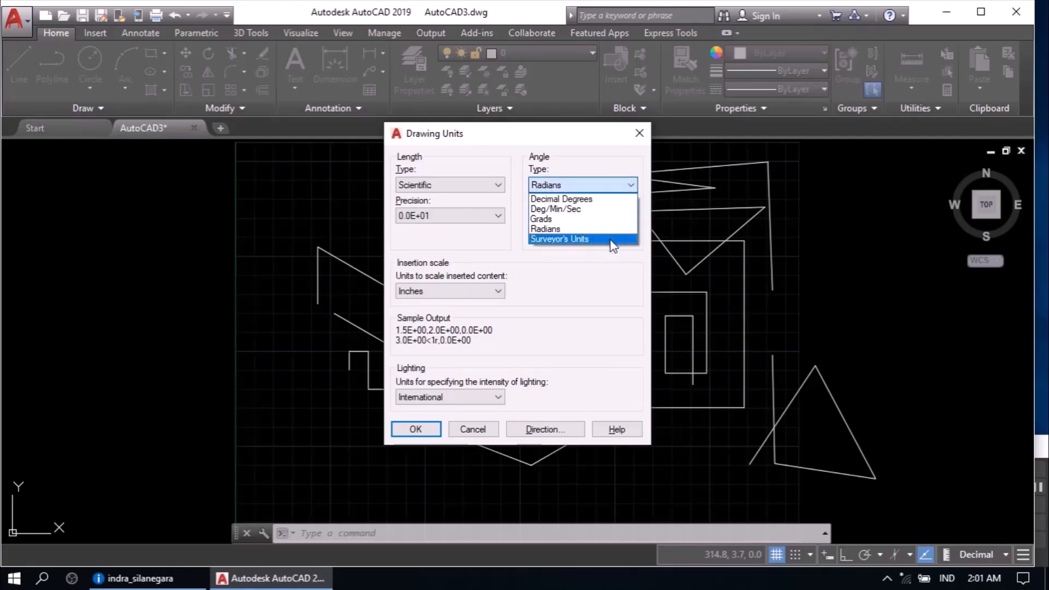
pyautogui.click(612, 239)
pyautogui.click(632, 186)
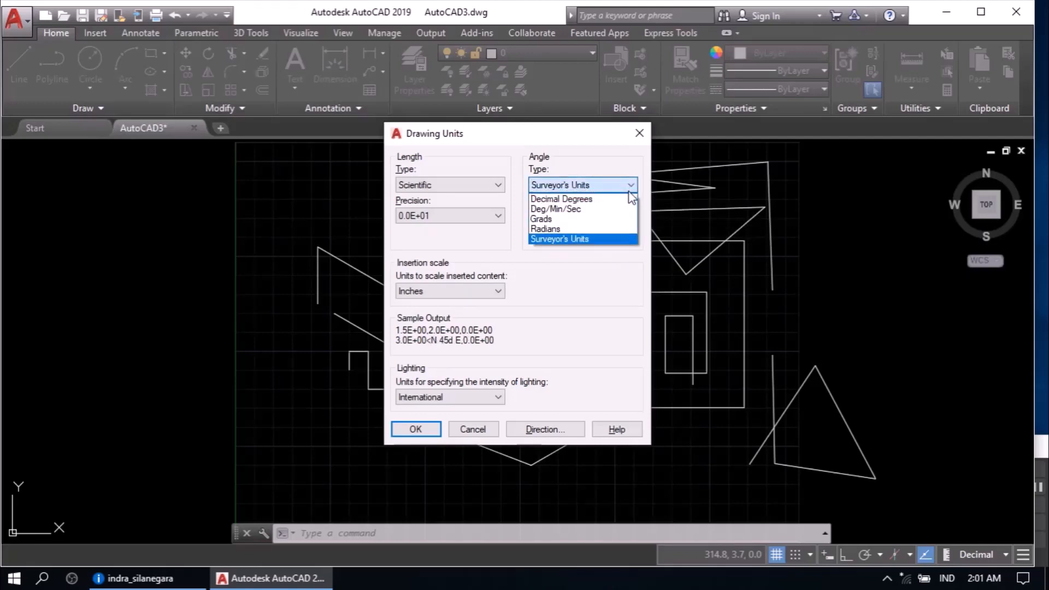
pyautogui.click(601, 200)
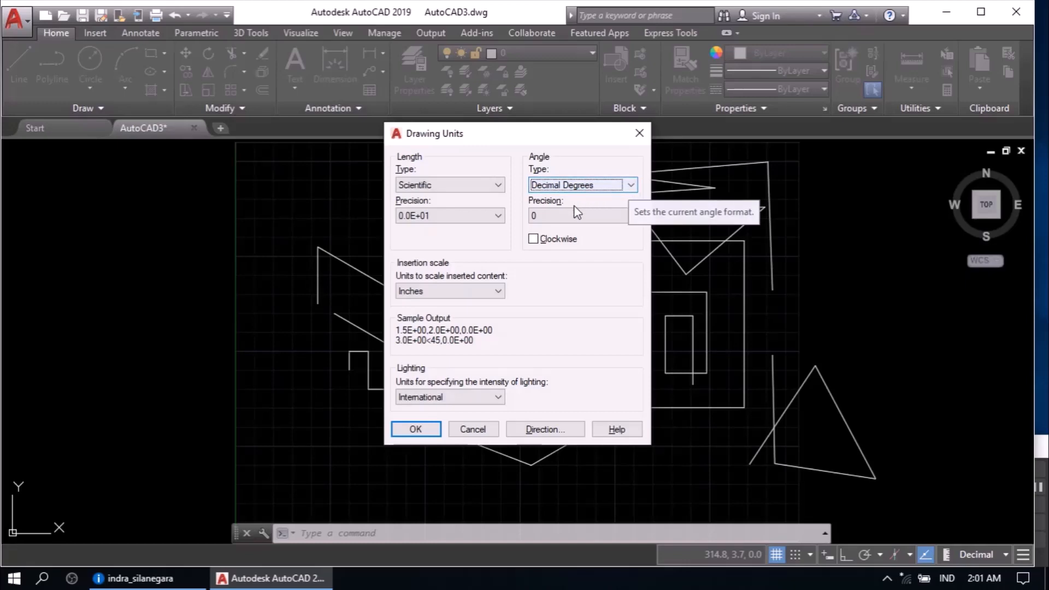
# Step: Set the length type to Decimal, the insertion scale to Millimeters and the lighting units to International, and apply the drawing units
pyautogui.click(499, 186)
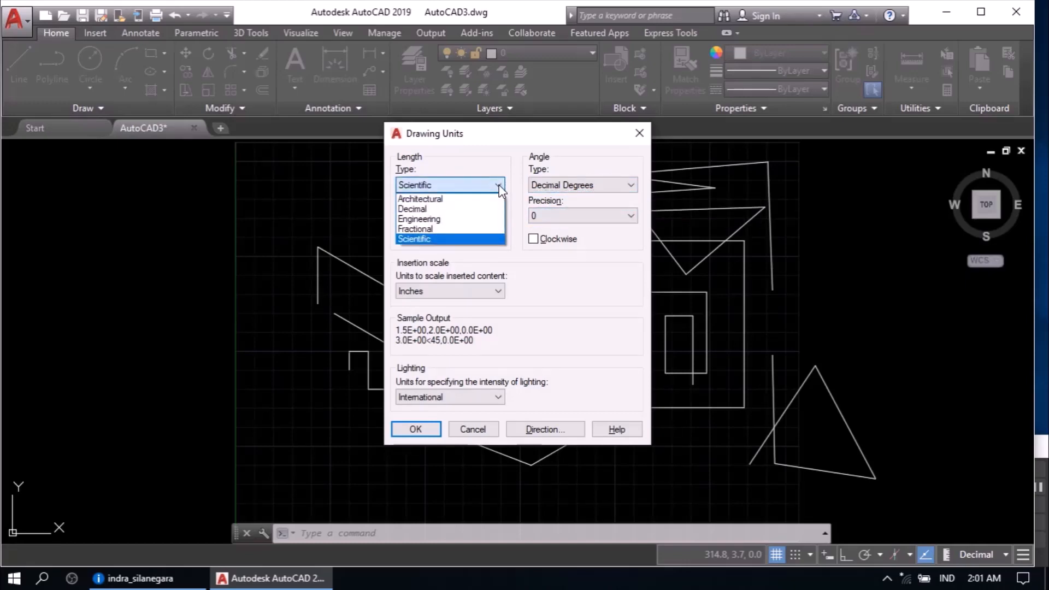
pyautogui.click(474, 210)
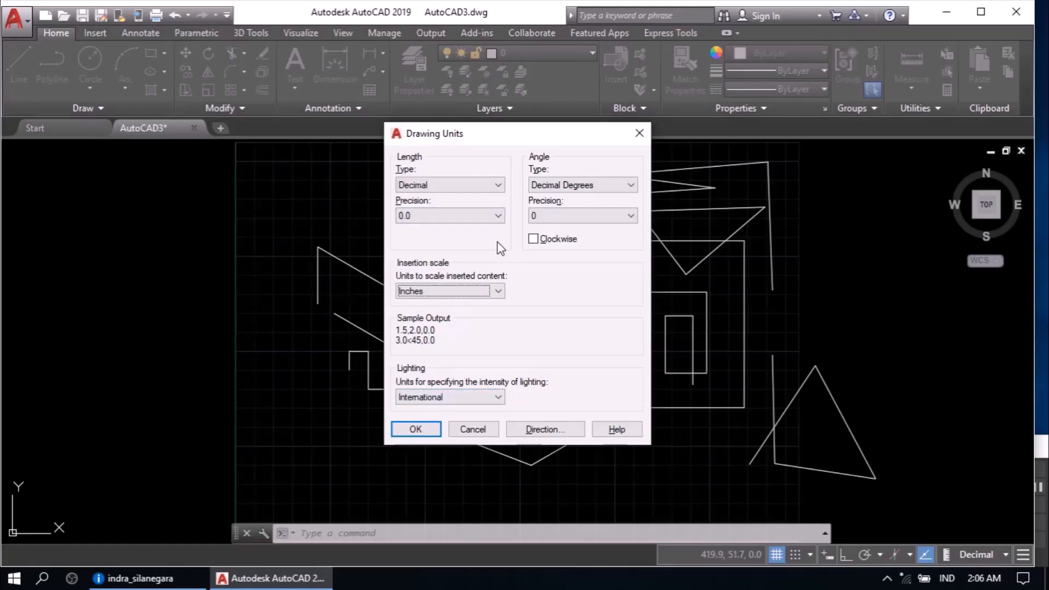
pyautogui.click(498, 292)
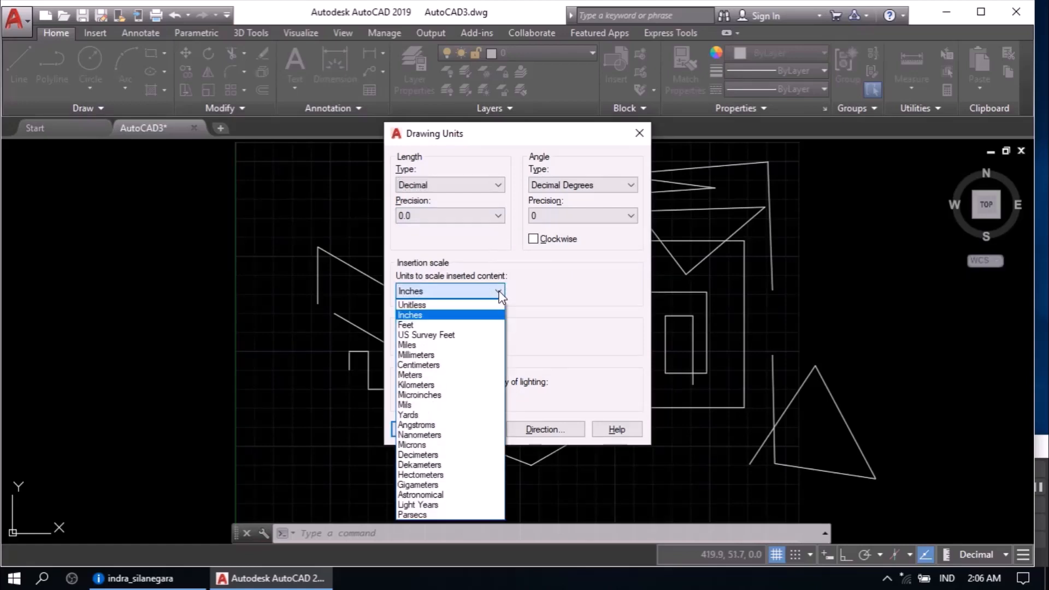
pyautogui.click(471, 356)
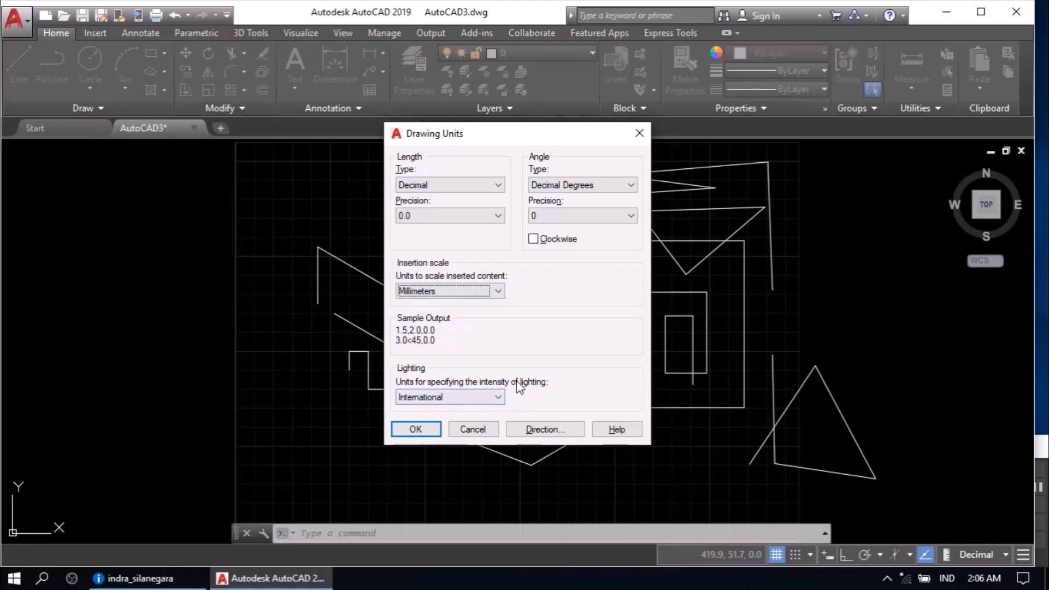
pyautogui.click(498, 398)
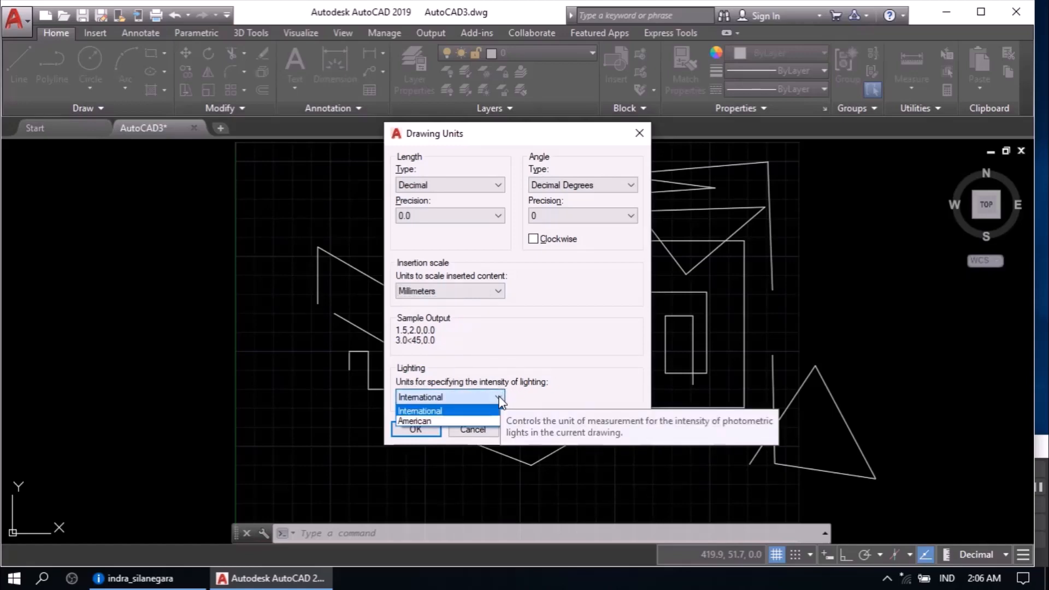
pyautogui.click(474, 411)
pyautogui.click(416, 430)
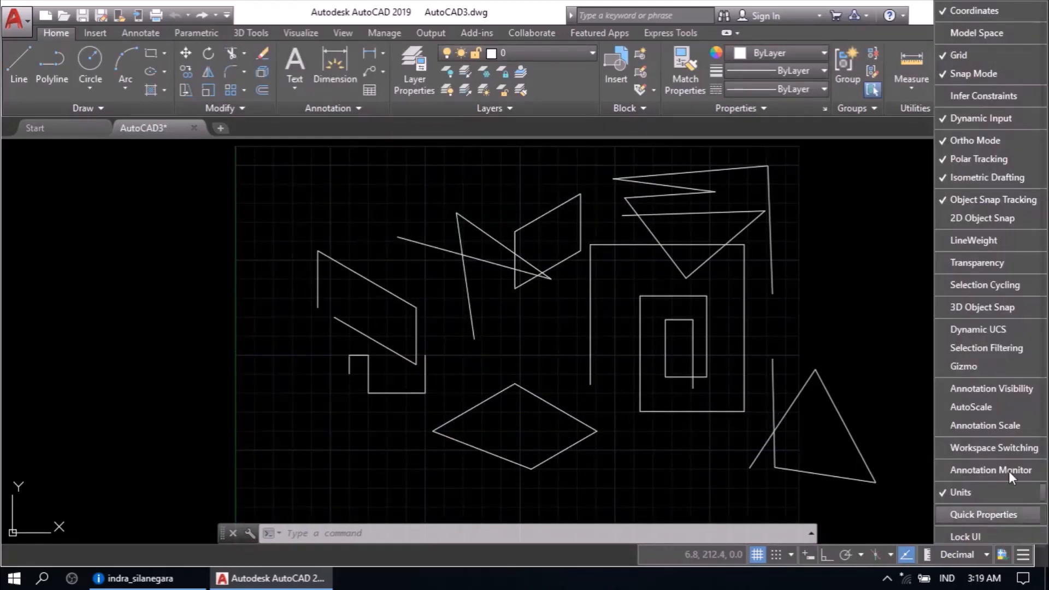
# Step: Add the LineWeight toggle to the status bar, turn it on, and open the lineweight settings with the LW command
pyautogui.click(975, 241)
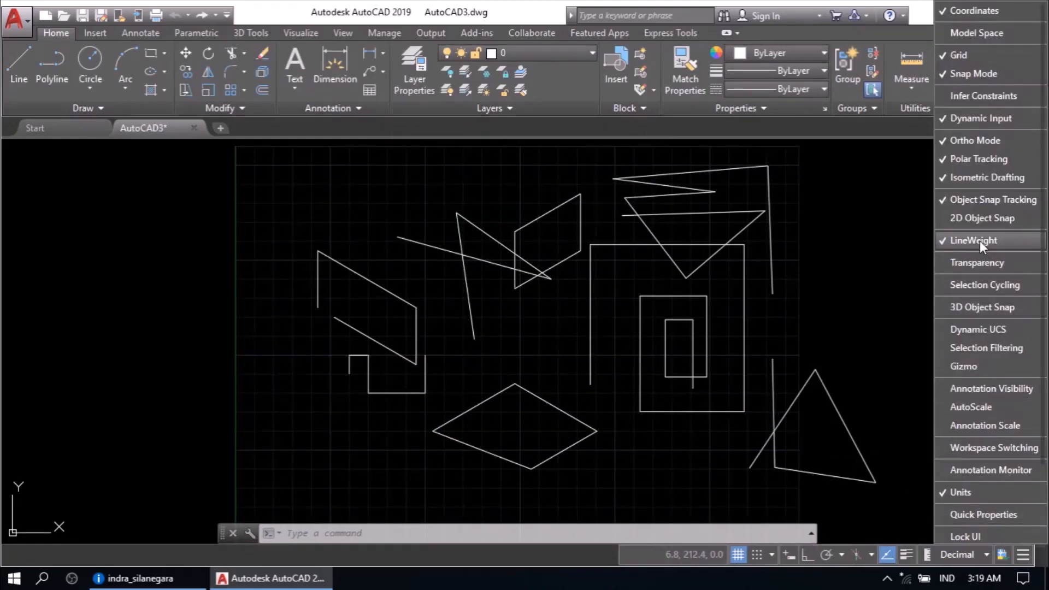
pyautogui.click(905, 555)
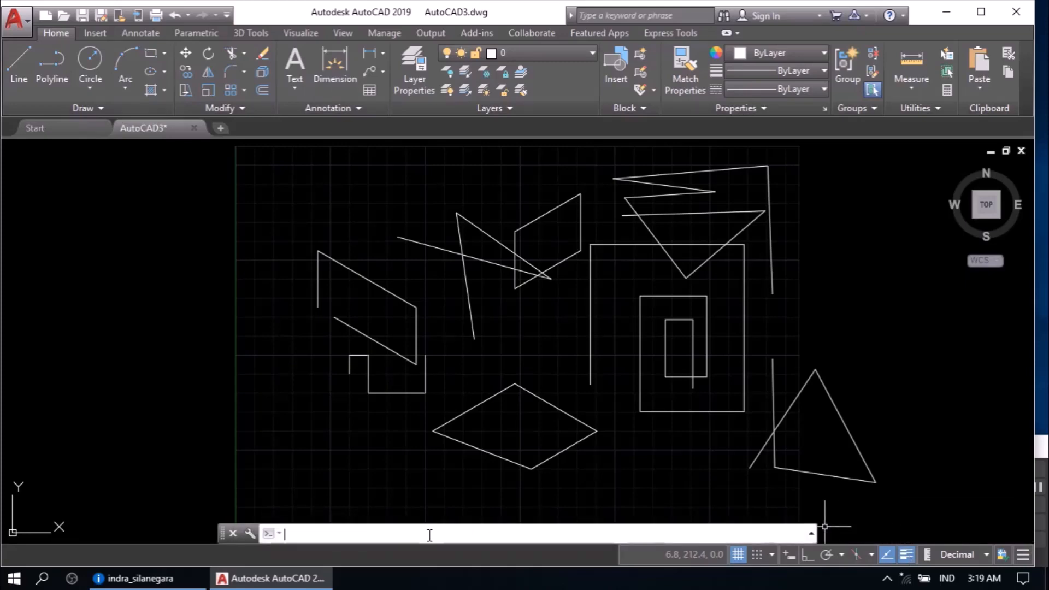
pyautogui.write('l')
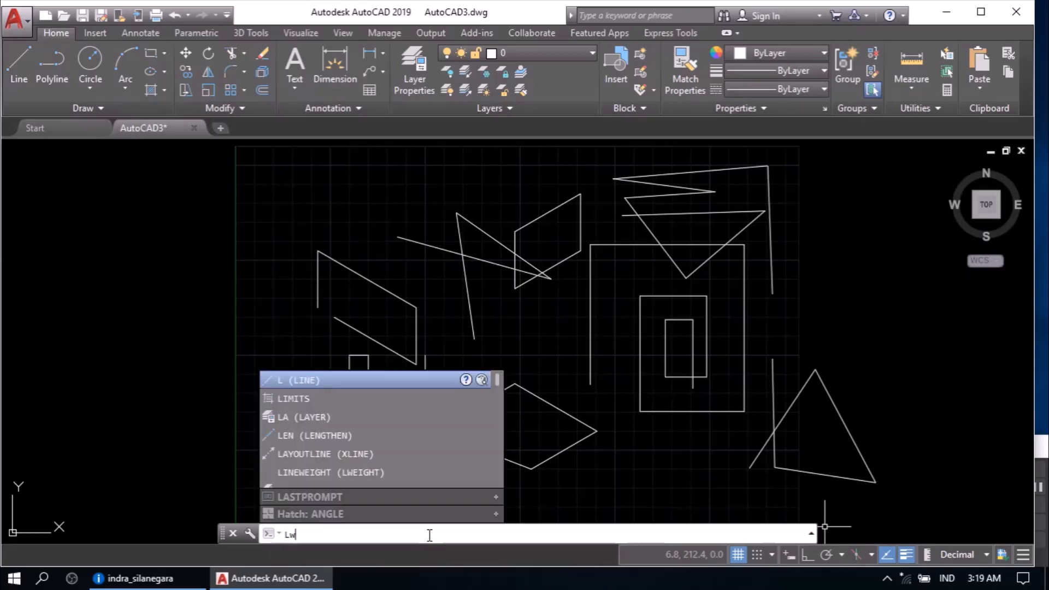
pyautogui.press('Return')
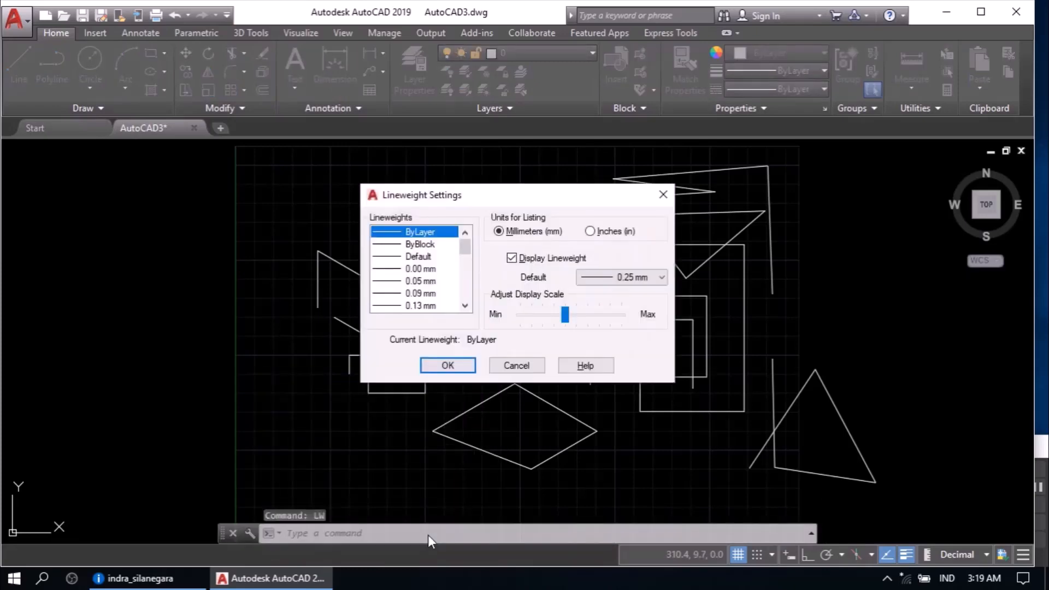
# Step: Set the current lineweight to 0.70 mm and apply the lineweight settings
pyautogui.scroll(-2, 468, 298)
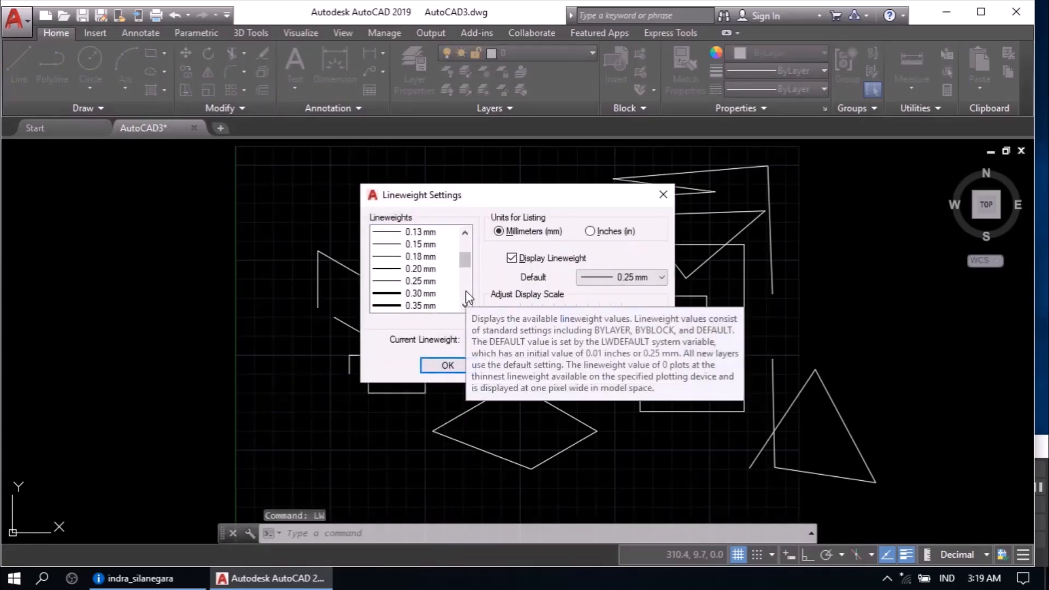
pyautogui.scroll(-2, 396, 299)
pyautogui.click(391, 295)
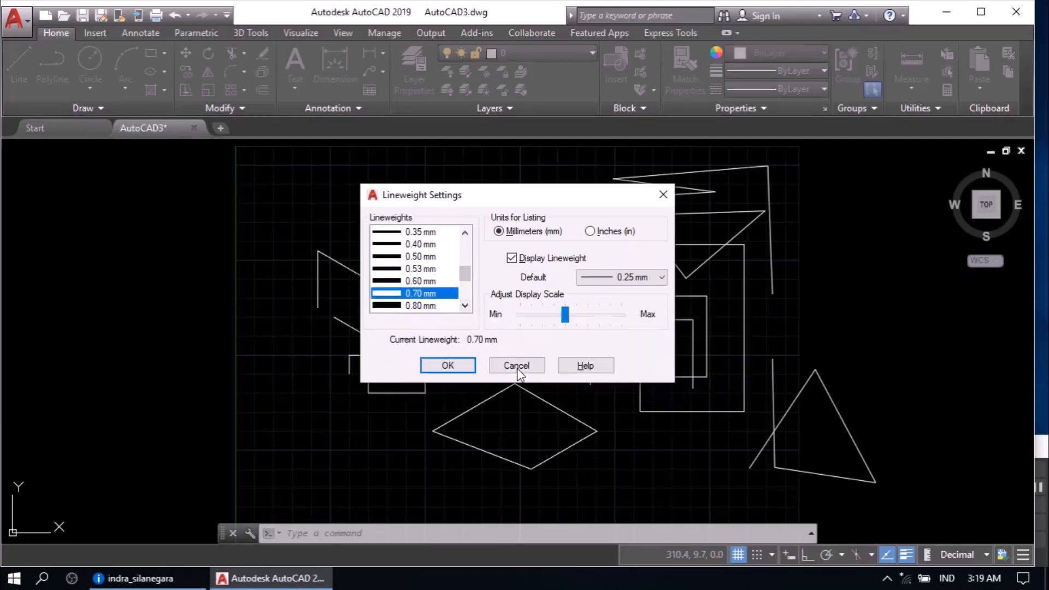
pyautogui.click(457, 365)
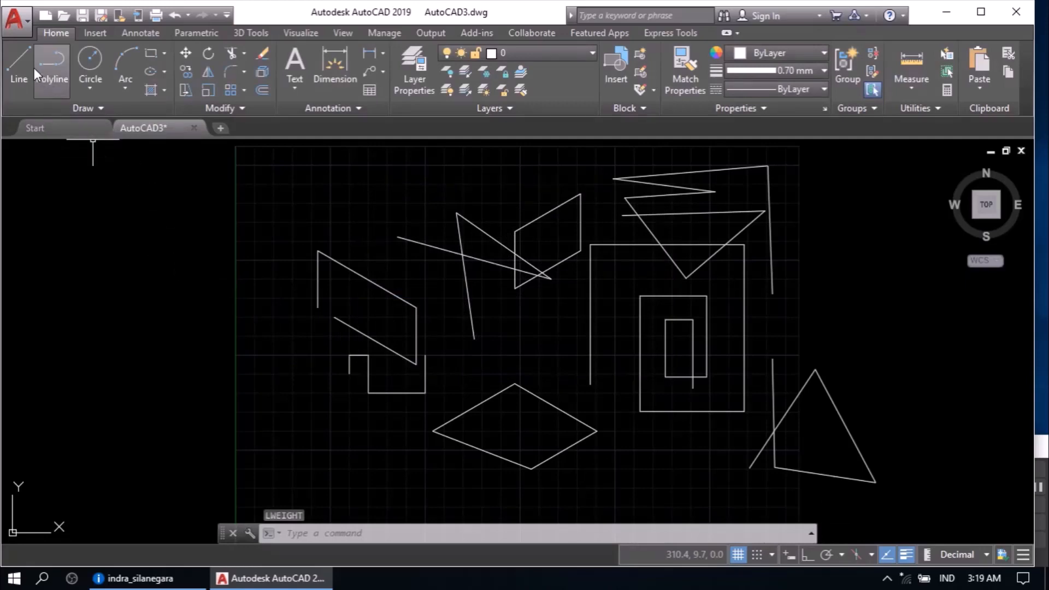
# Step: Draw a two-segment V-shaped line below the stepped line, beside the diamond, and turn the lineweight display off
pyautogui.click(20, 59)
pyautogui.click(308, 418)
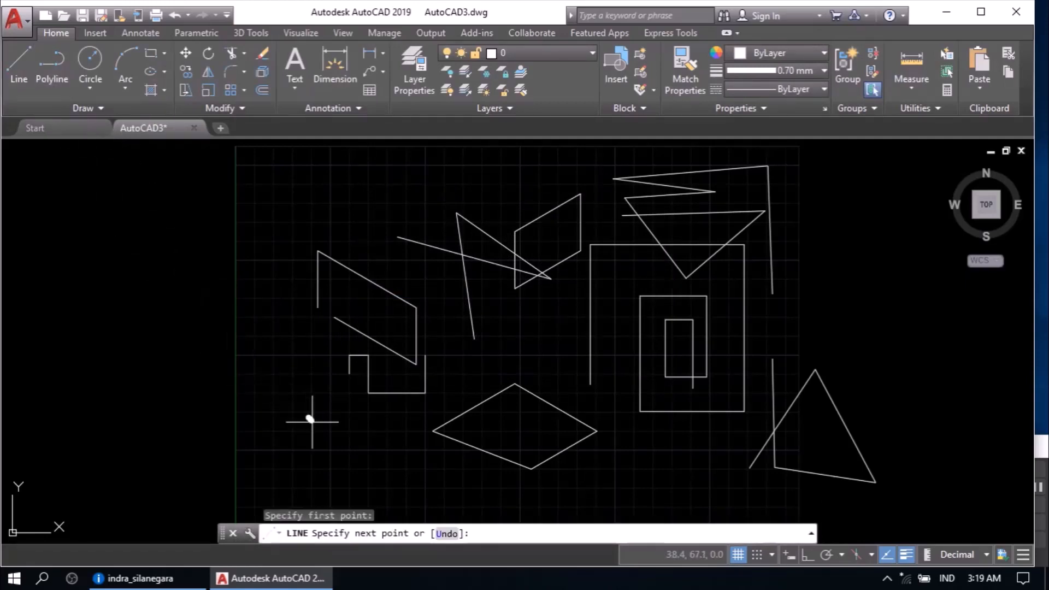
pyautogui.click(408, 470)
pyautogui.click(455, 375)
pyautogui.rightClick(457, 375)
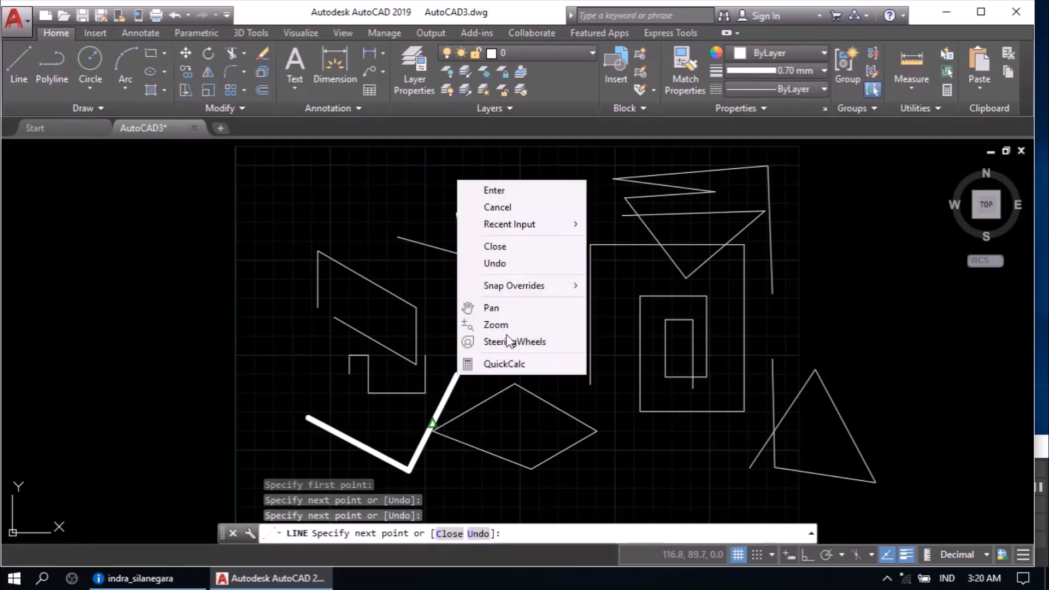
pyautogui.click(492, 191)
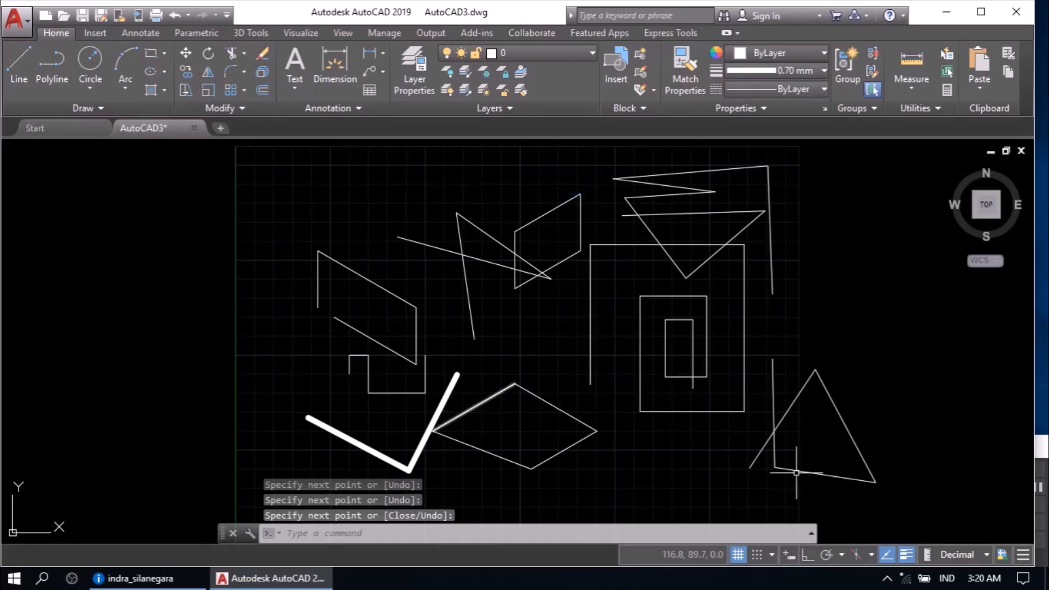
pyautogui.click(906, 557)
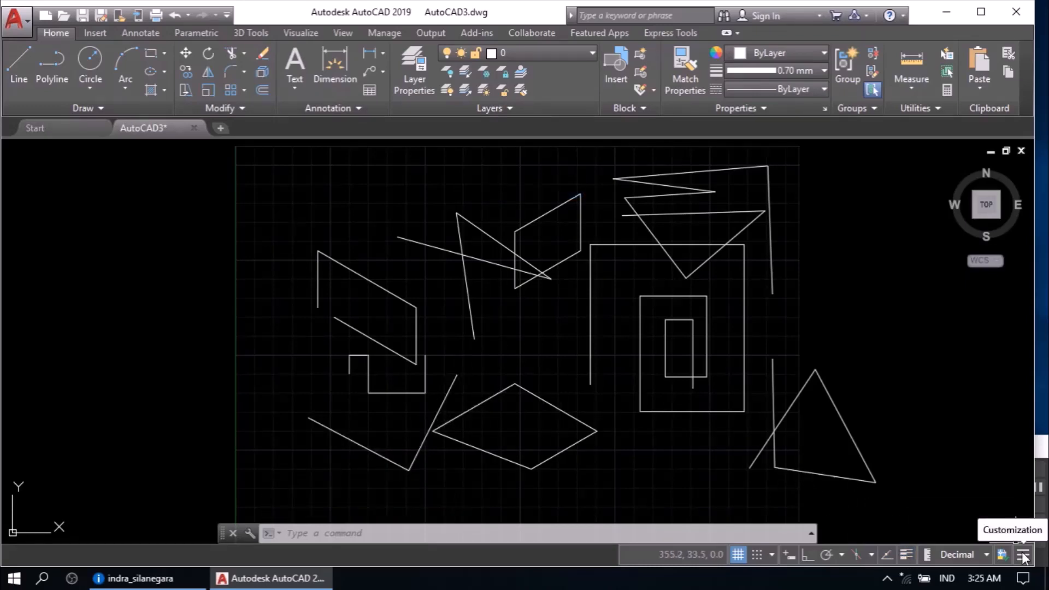
# Step: Add Quick Properties to the status bar and try it on the right side of the triangle at the lower right
pyautogui.click(1024, 555)
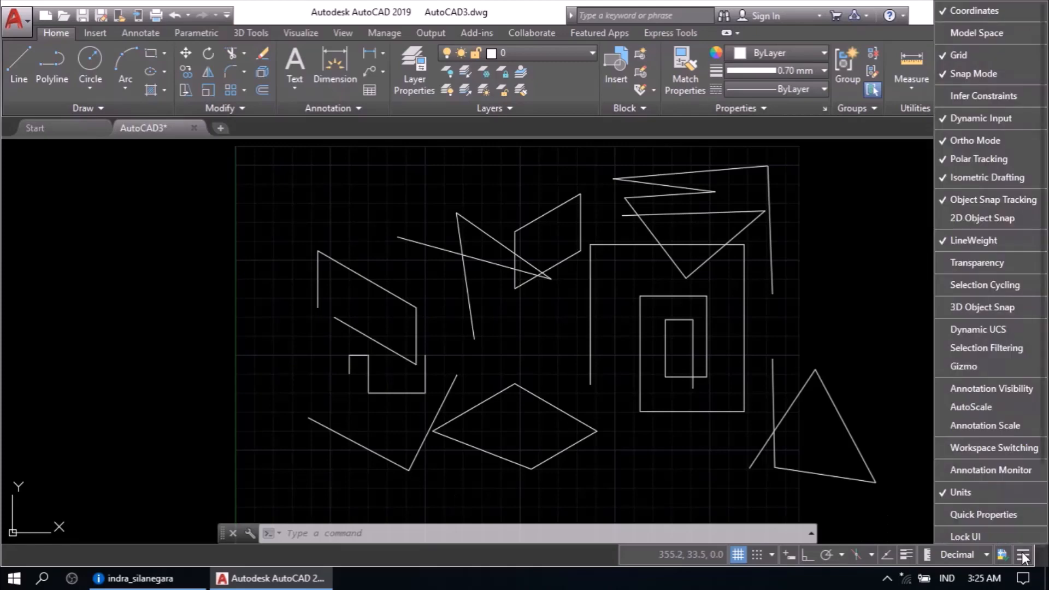
pyautogui.click(995, 515)
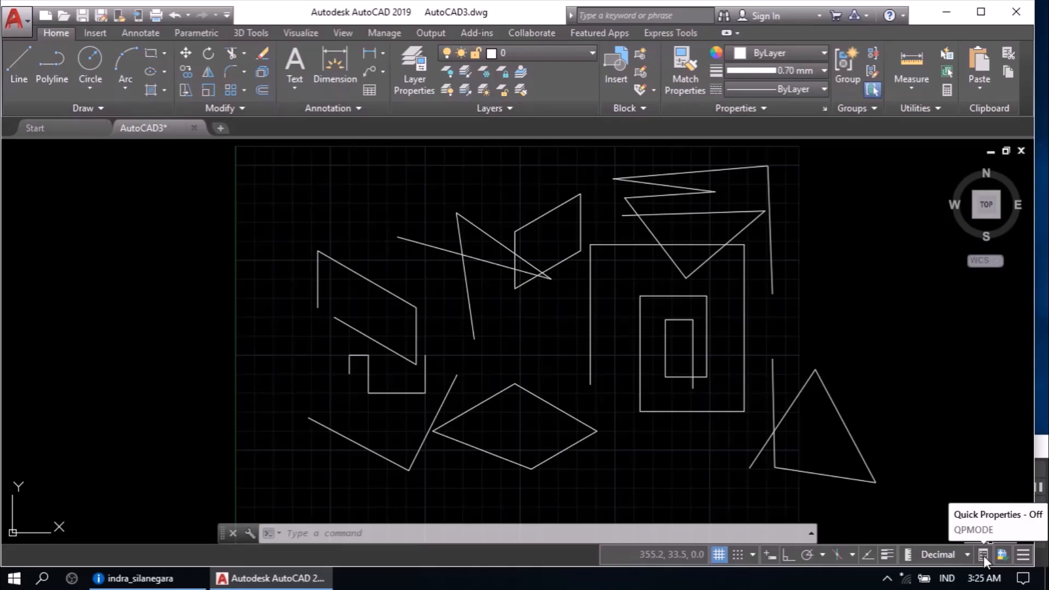
pyautogui.click(983, 555)
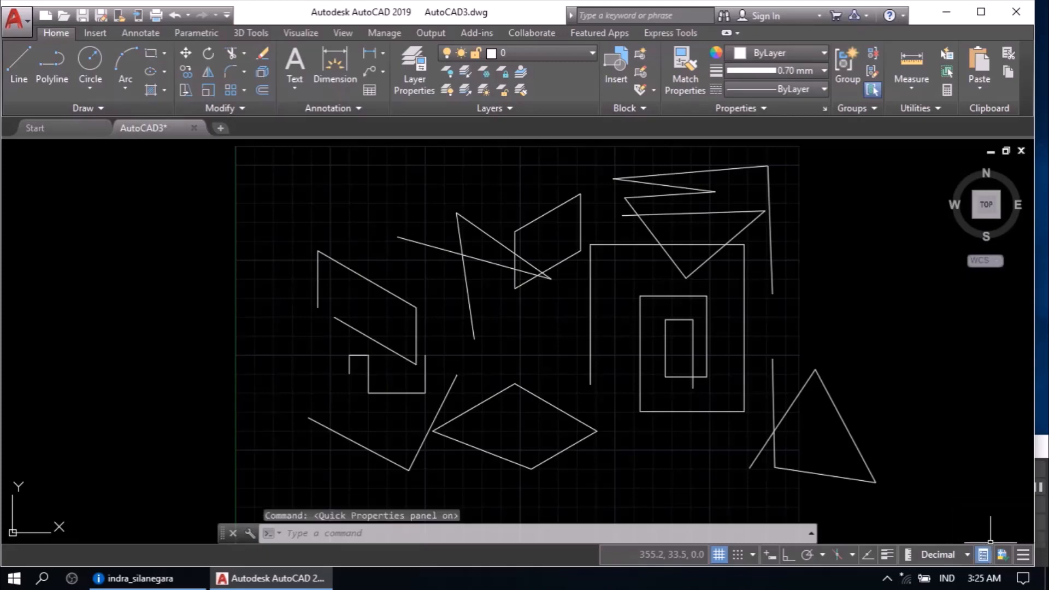
pyautogui.click(852, 434)
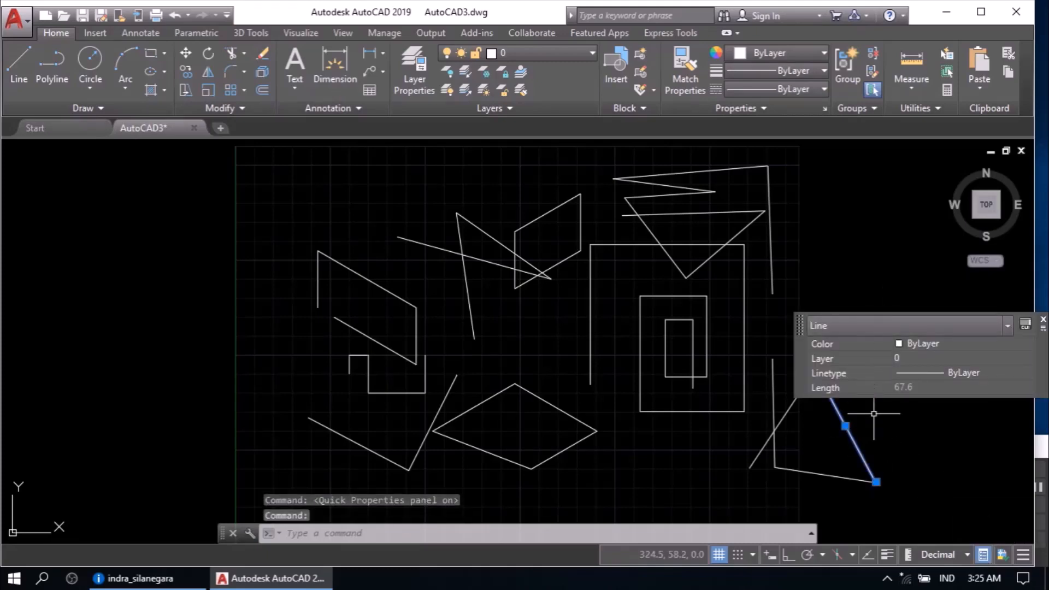
pyautogui.click(984, 556)
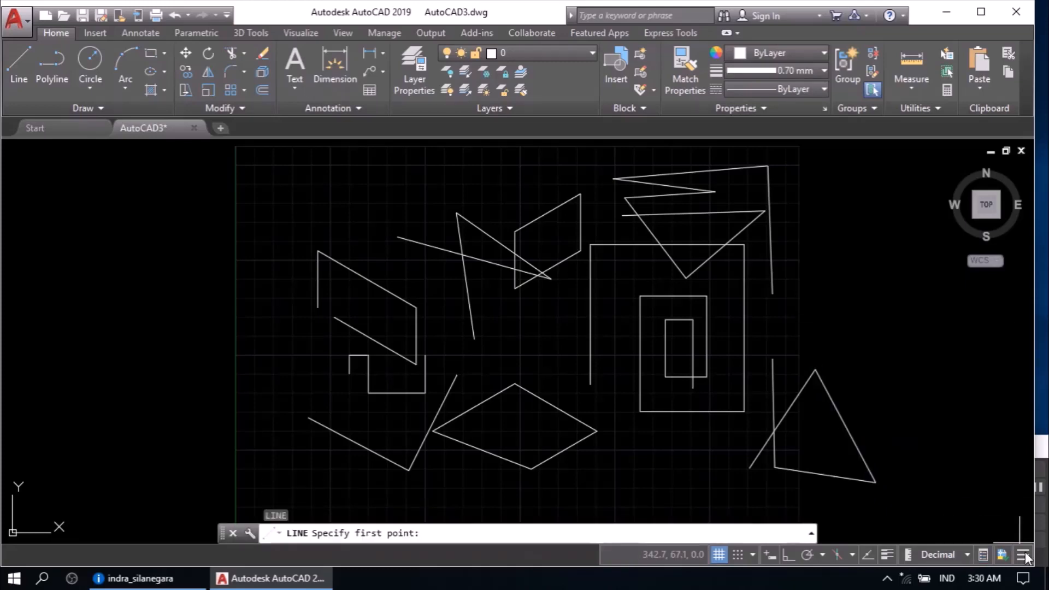
# Step: Add 2D Object Snap to the status bar and turn object snap on in the object snap settings
pyautogui.click(1024, 555)
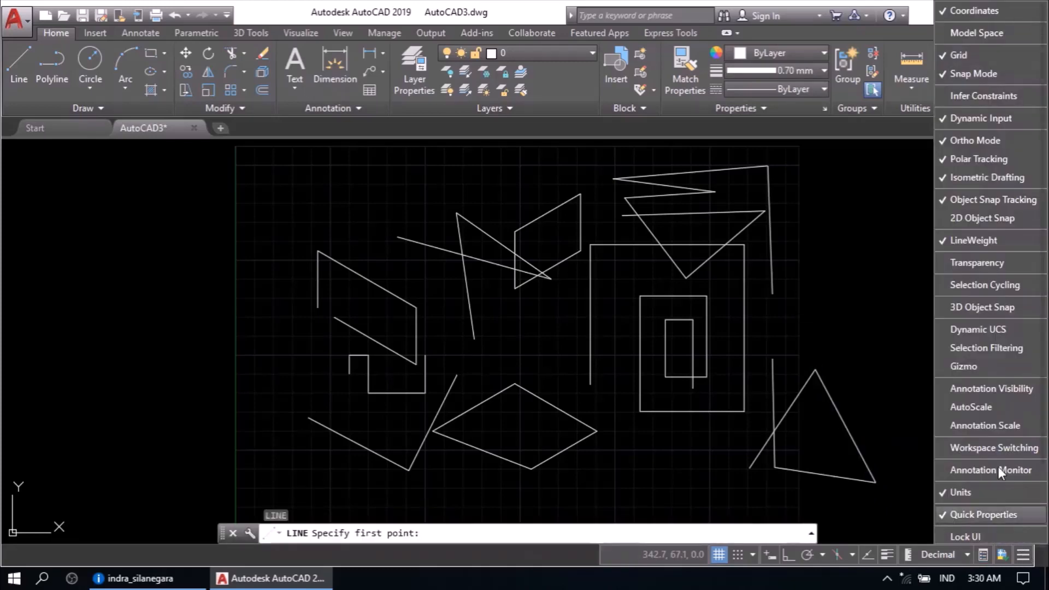
pyautogui.click(982, 218)
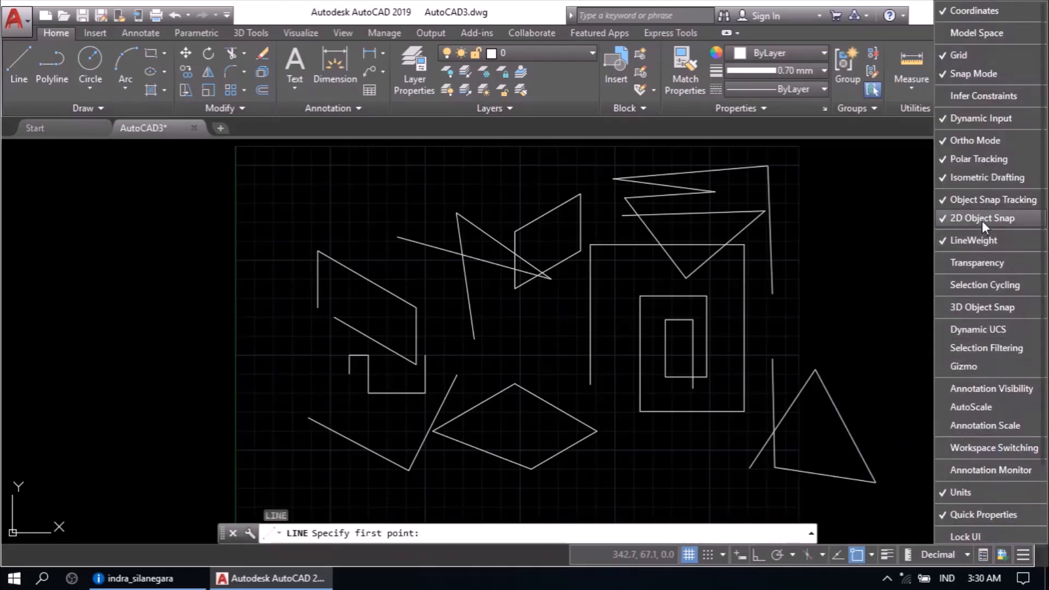
pyautogui.click(1021, 556)
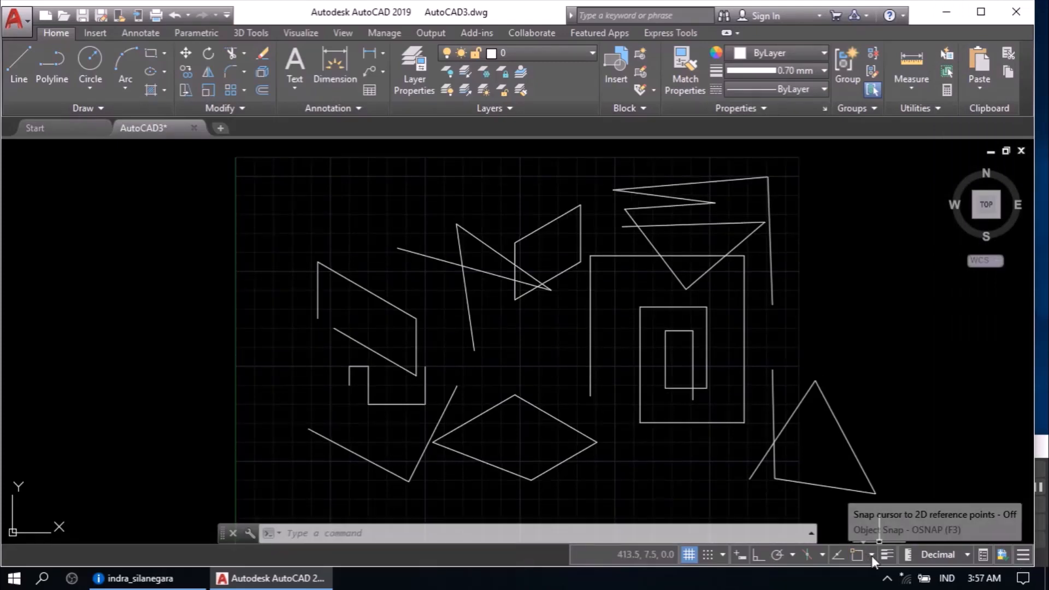
pyautogui.click(871, 556)
pyautogui.click(893, 534)
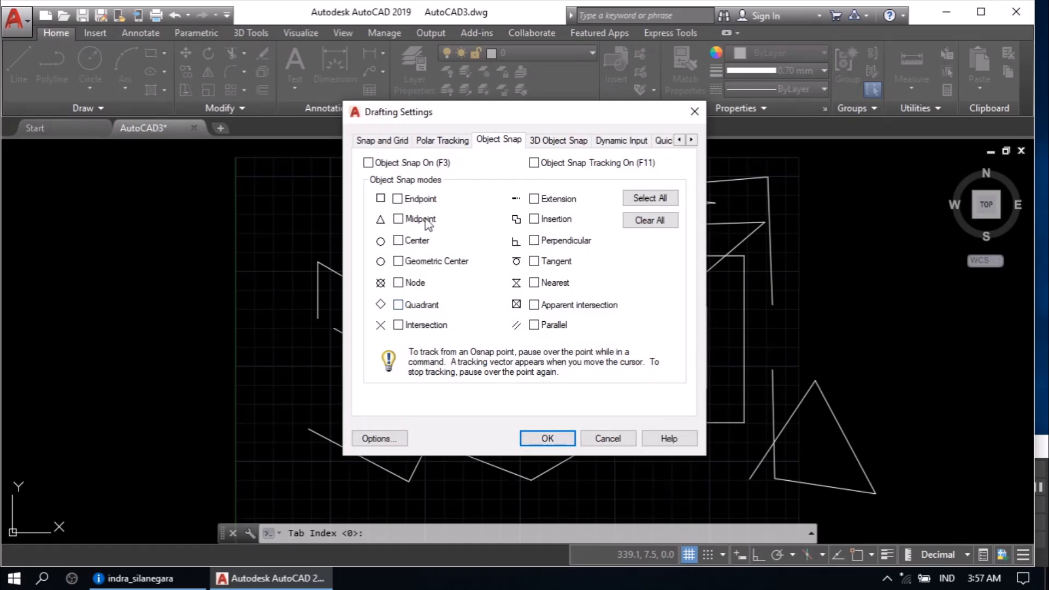
pyautogui.click(368, 163)
pyautogui.click(547, 438)
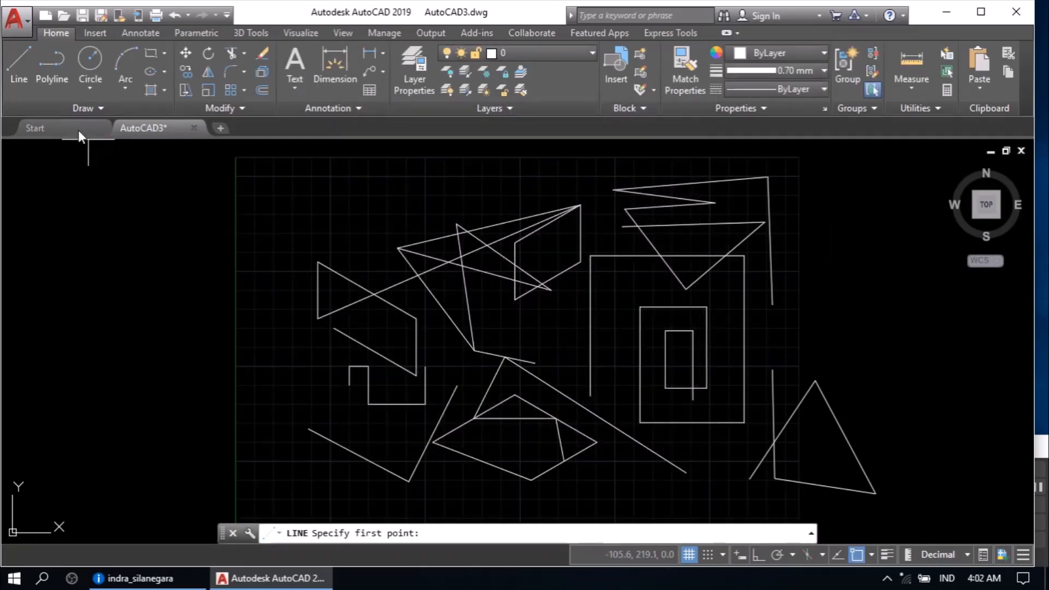
# Step: Draw connected lines from the V's left endpoint through both stepped-line endpoints and the V's right endpoint to the slanted line's left end above
pyautogui.click(25, 71)
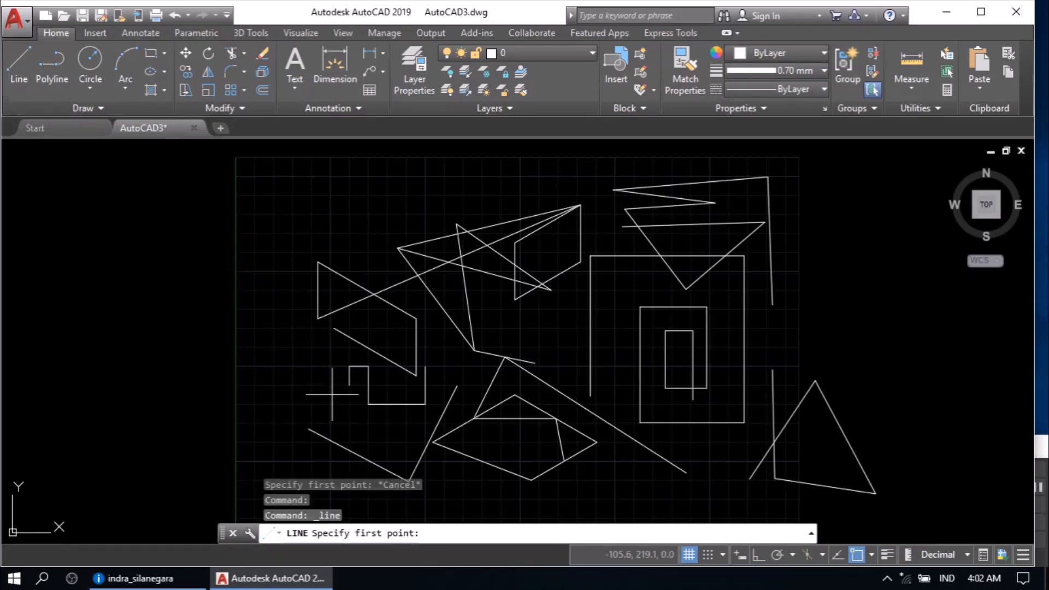
pyautogui.click(308, 428)
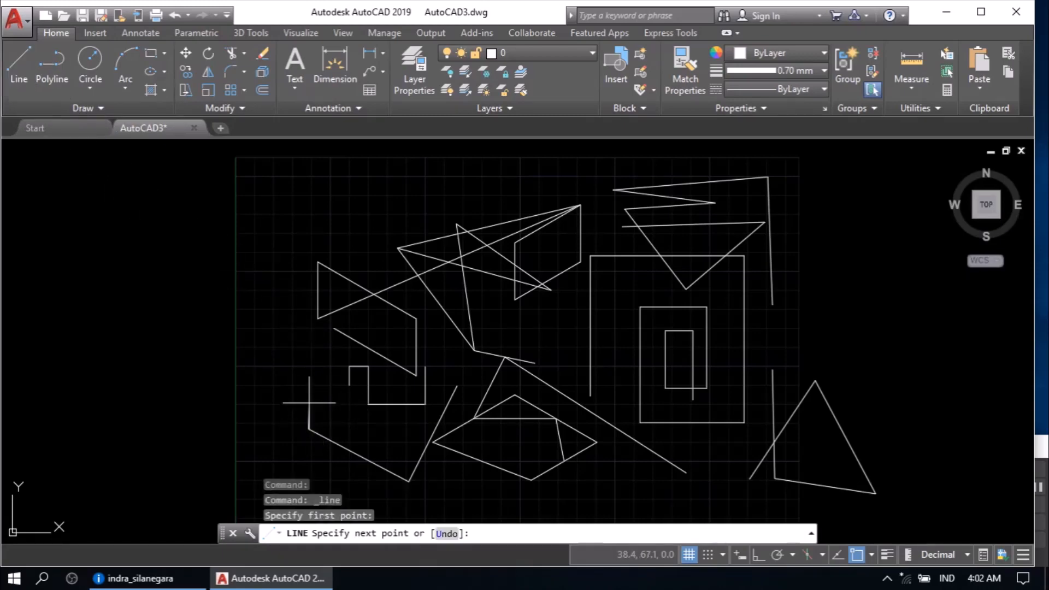
pyautogui.click(350, 385)
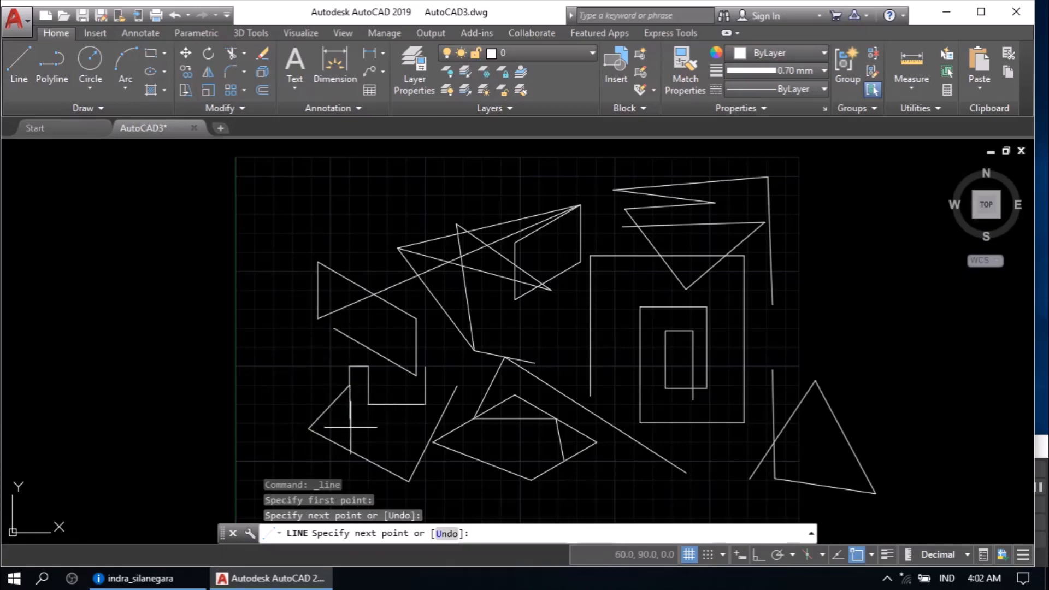
pyautogui.click(425, 366)
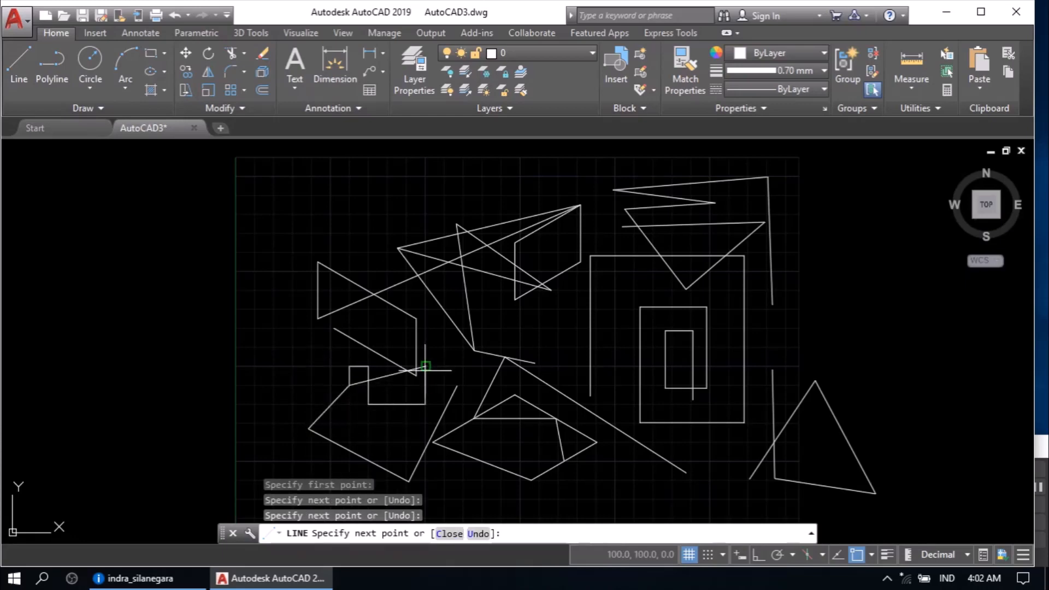
pyautogui.click(457, 386)
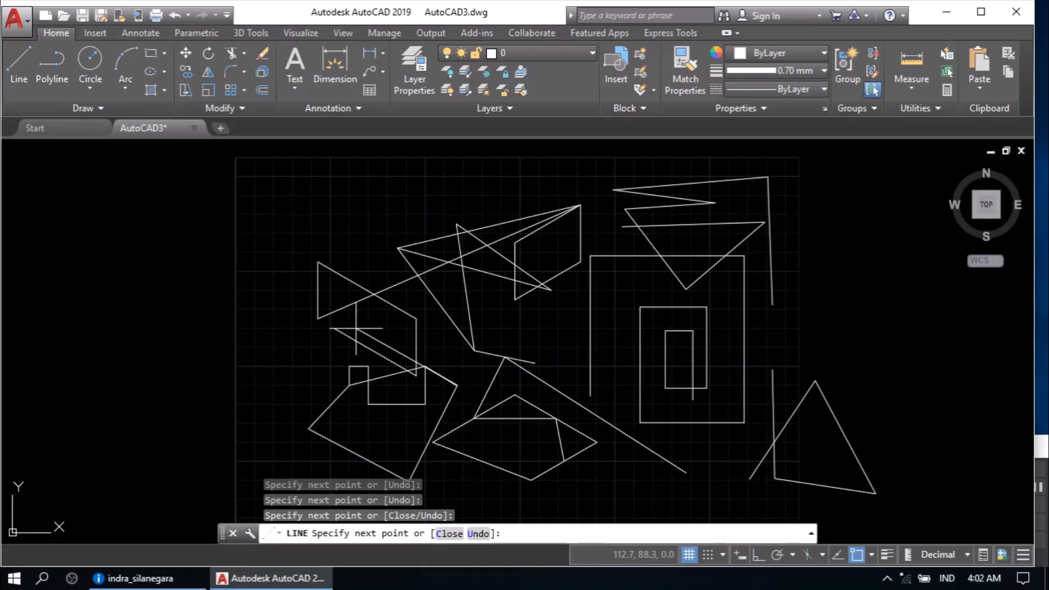
pyautogui.click(334, 328)
pyautogui.rightClick(566, 436)
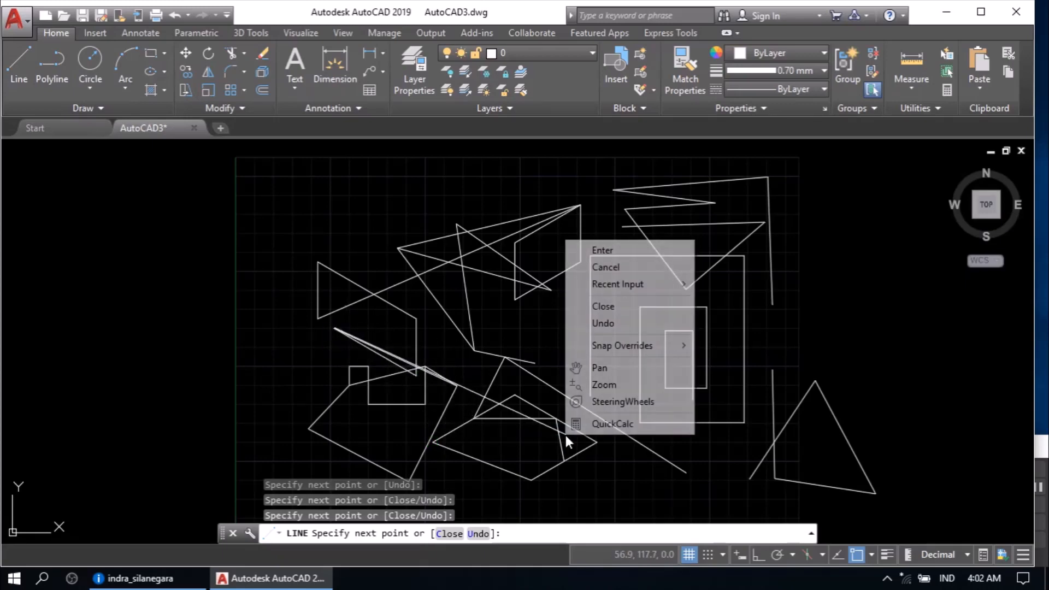
pyautogui.click(605, 262)
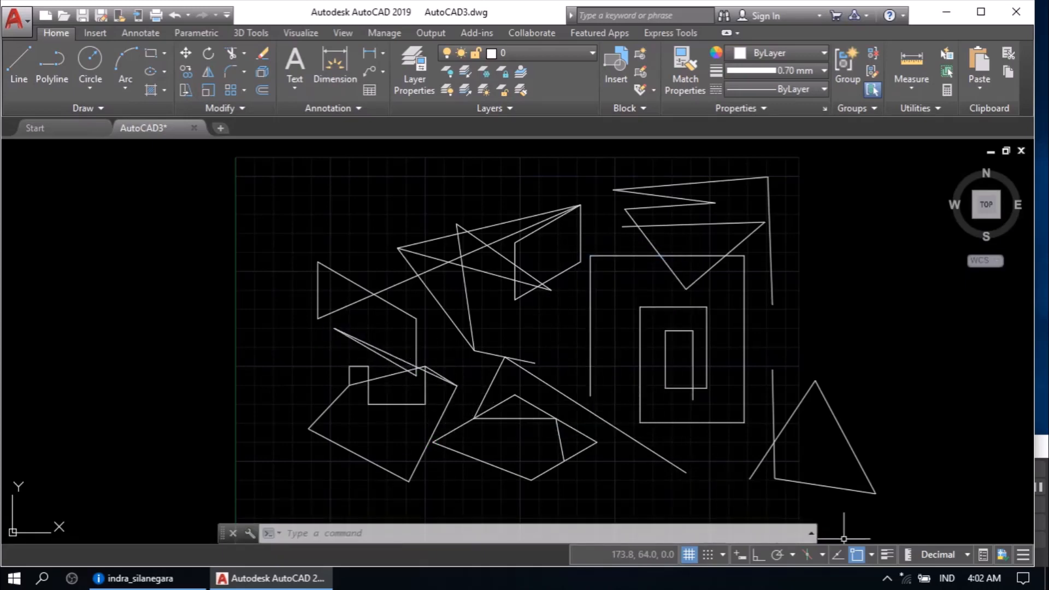
# Step: Switch object snap from Endpoint to Midpoint and connect the midpoints of the long slanted line, the triangle's three sides and the rectangular spiral's top edge
pyautogui.click(872, 554)
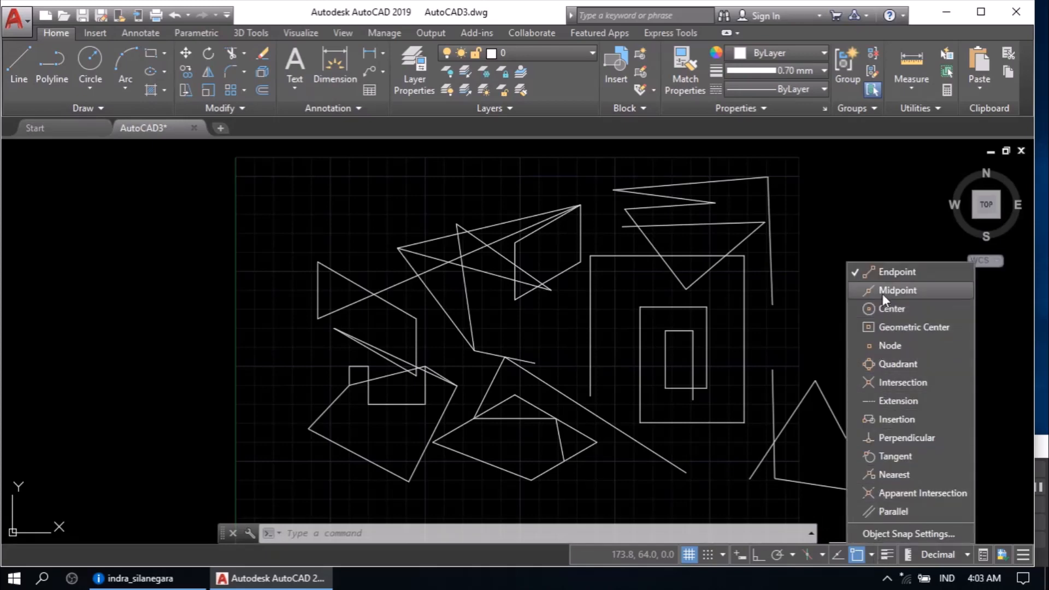
pyautogui.click(884, 274)
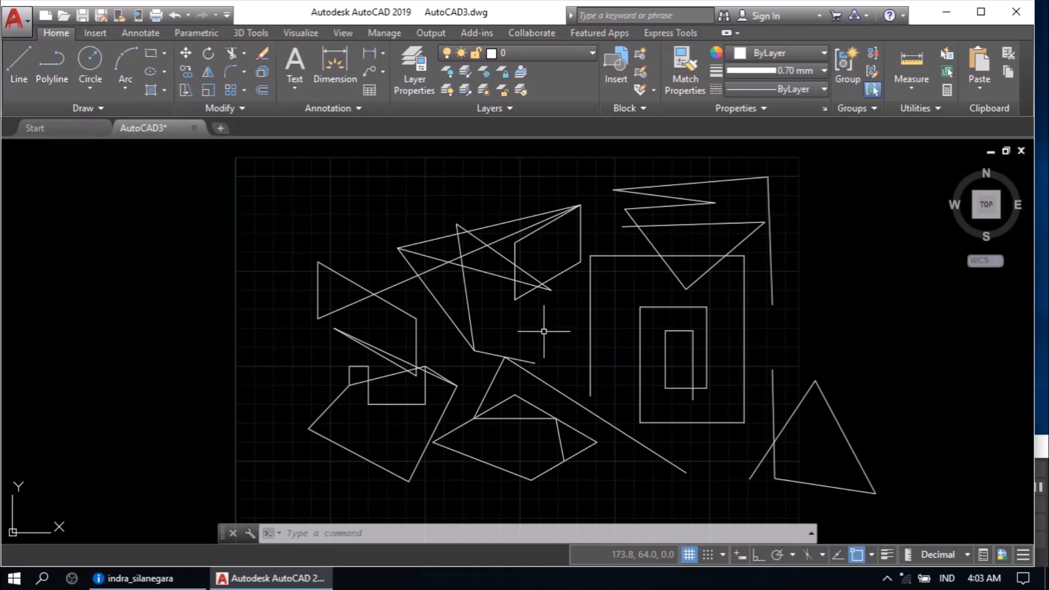
pyautogui.click(21, 71)
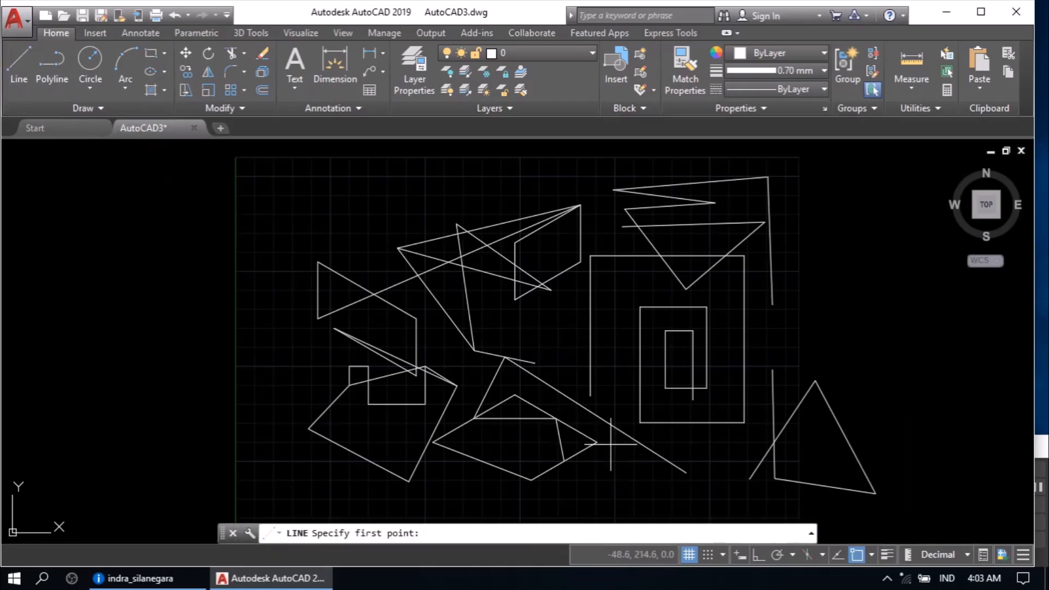
pyautogui.click(596, 418)
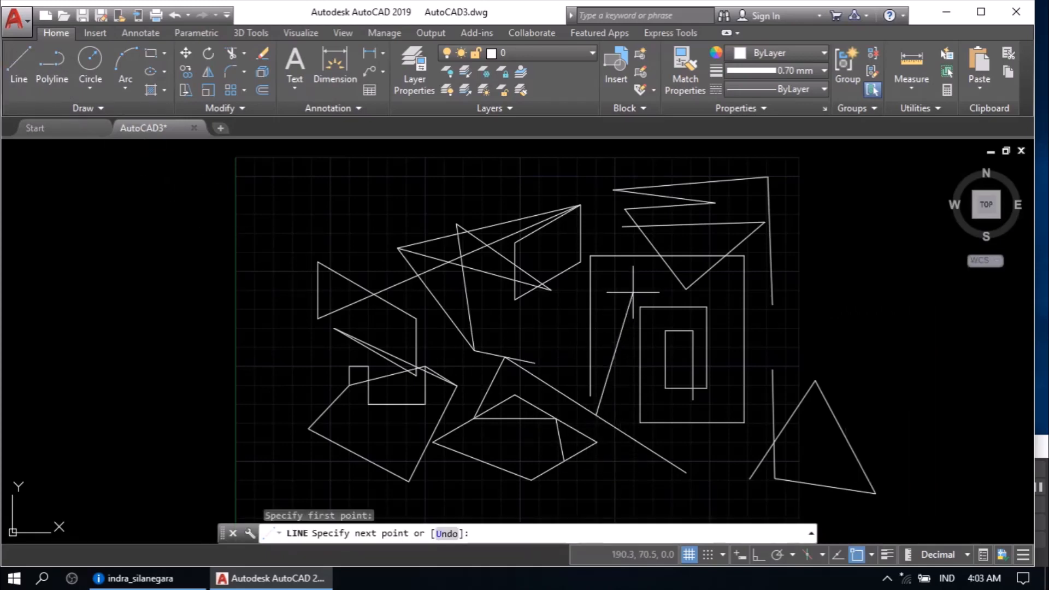
pyautogui.click(783, 430)
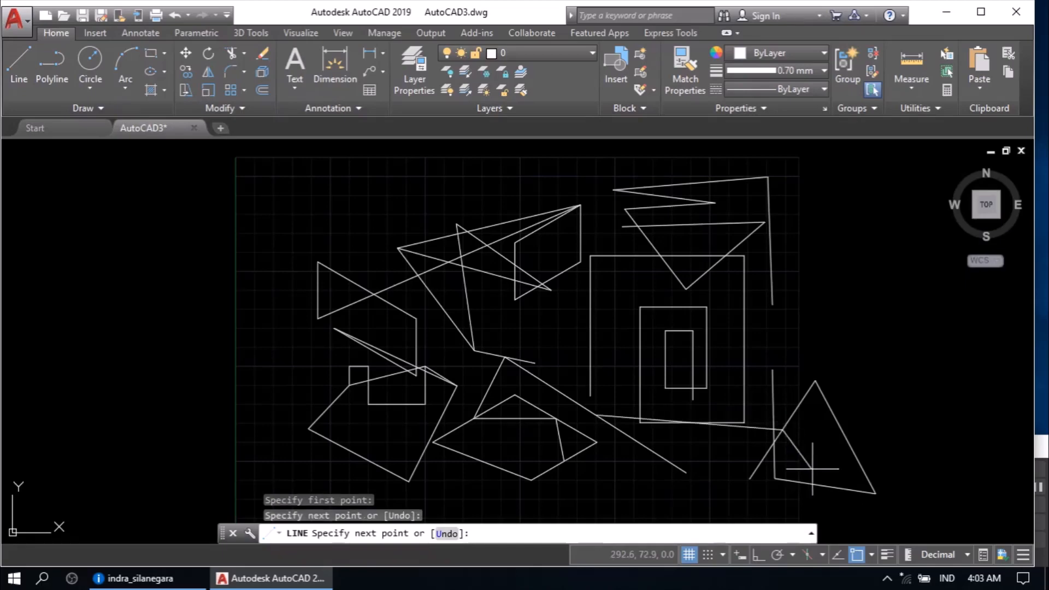
pyautogui.click(855, 461)
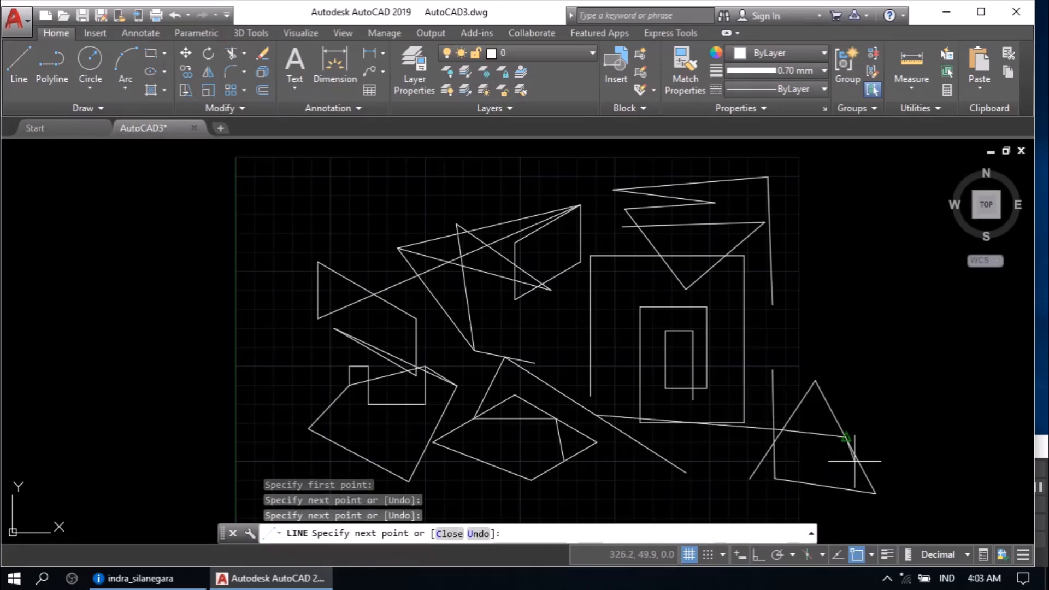
pyautogui.click(826, 486)
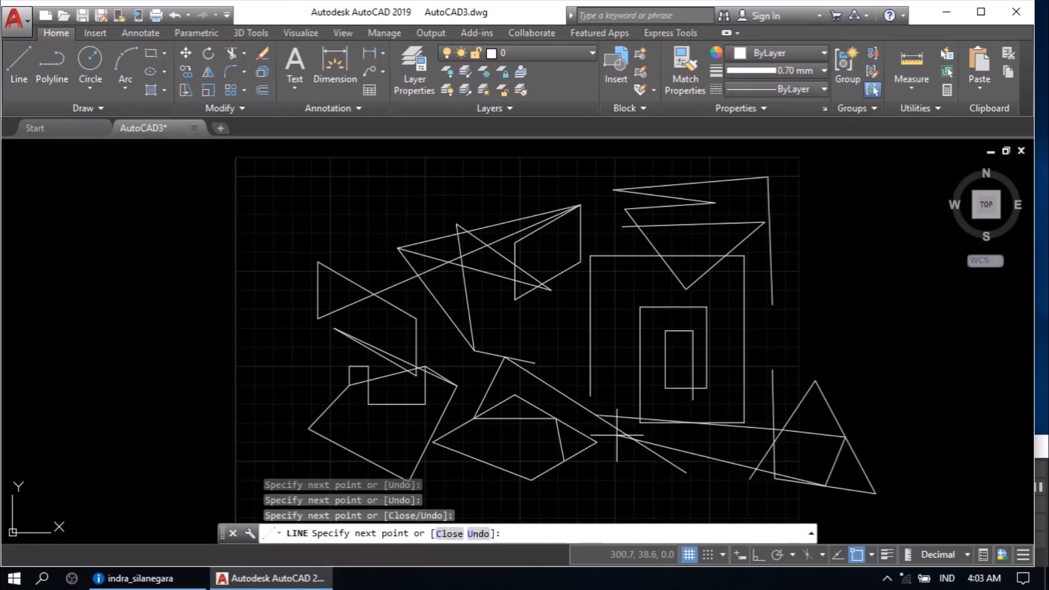
pyautogui.click(597, 415)
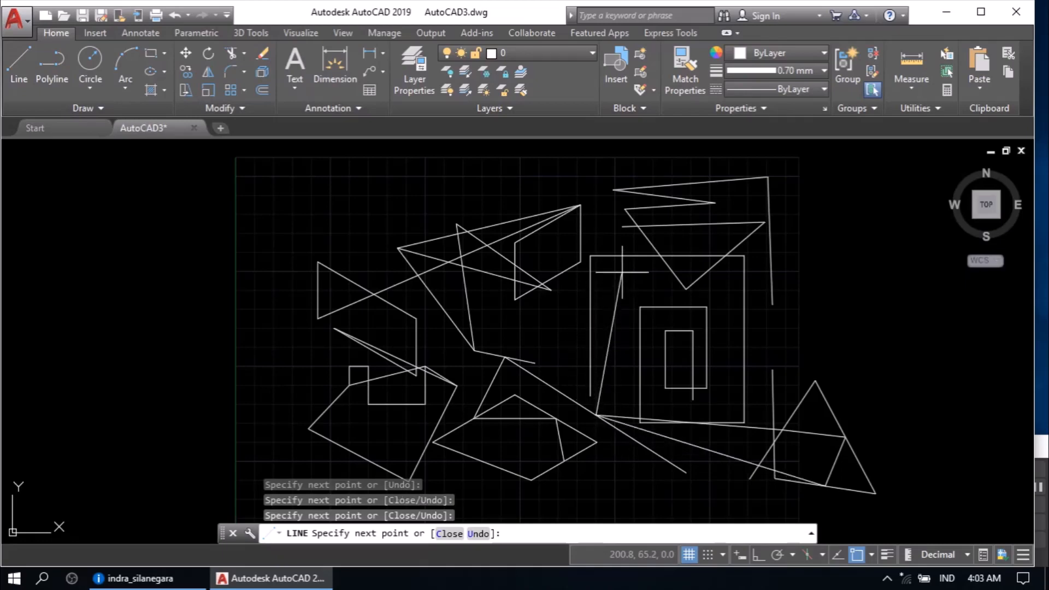
pyautogui.rightClick(645, 302)
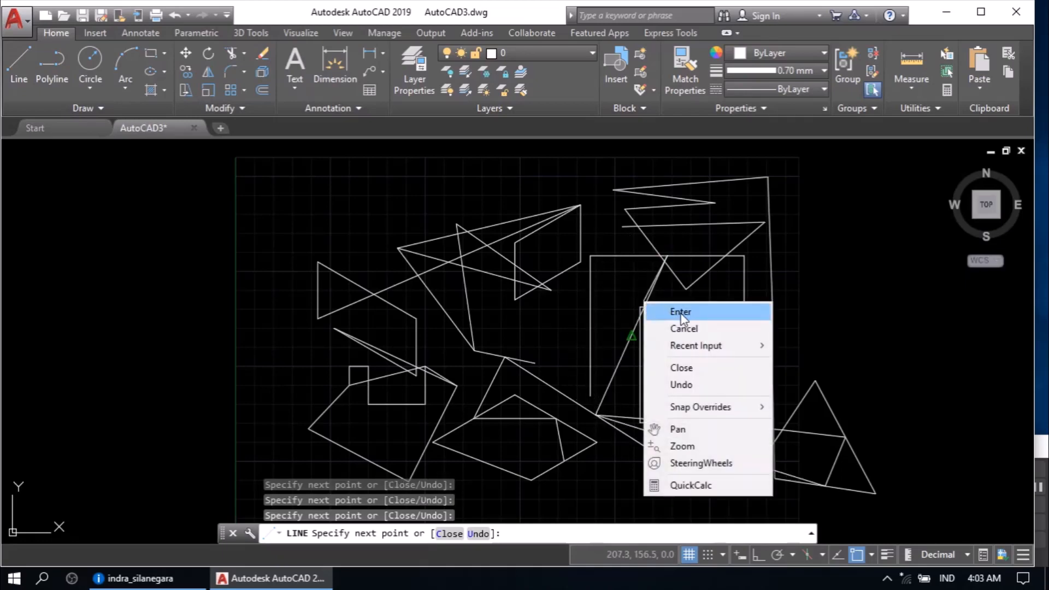
pyautogui.click(664, 309)
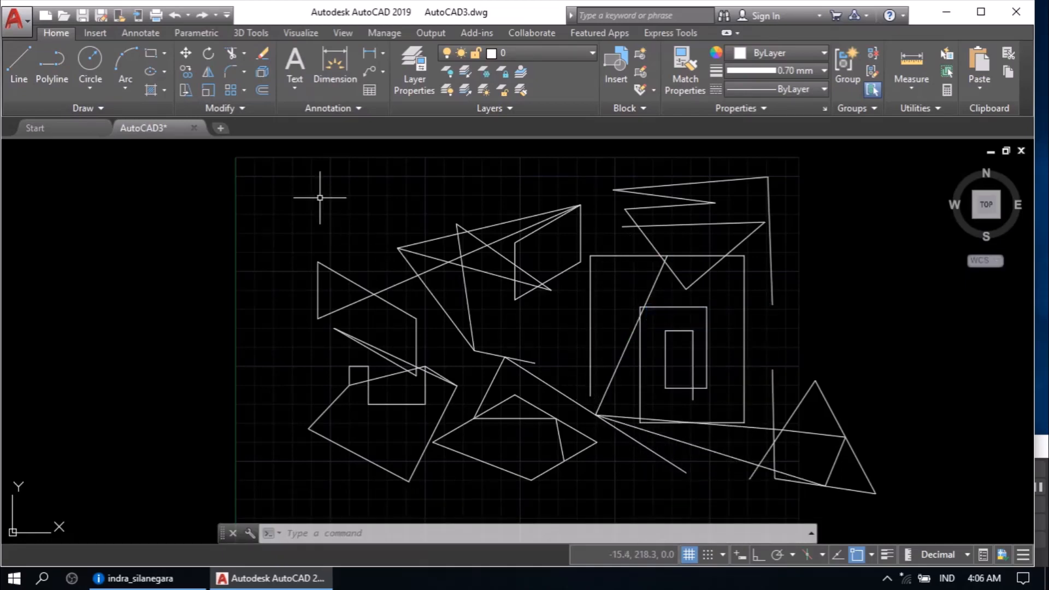
# Step: Erase all the lines in the drawing
pyautogui.click(273, 160)
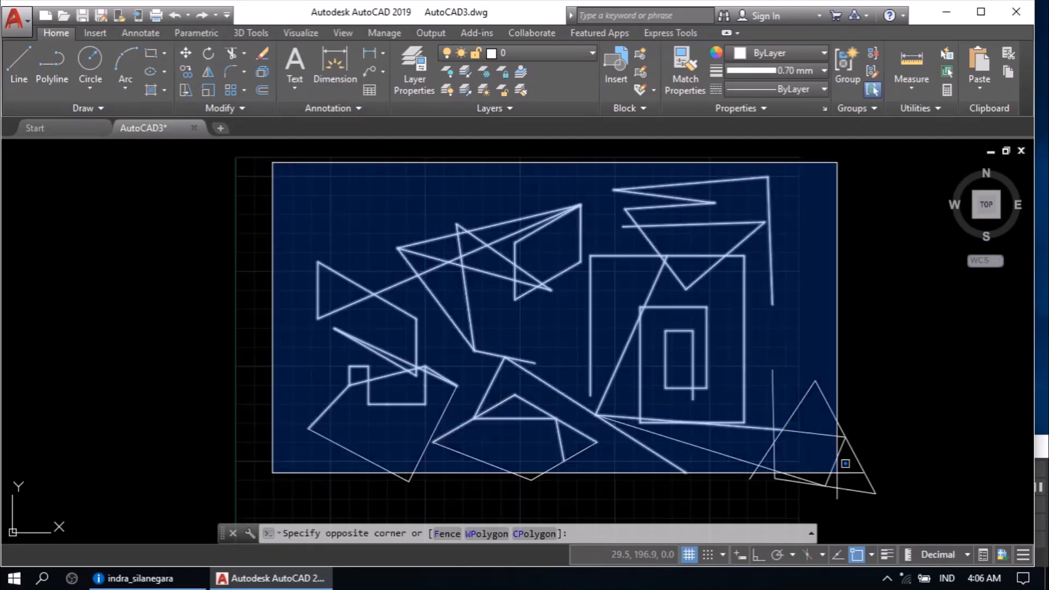
pyautogui.click(907, 500)
pyautogui.press('Delete')
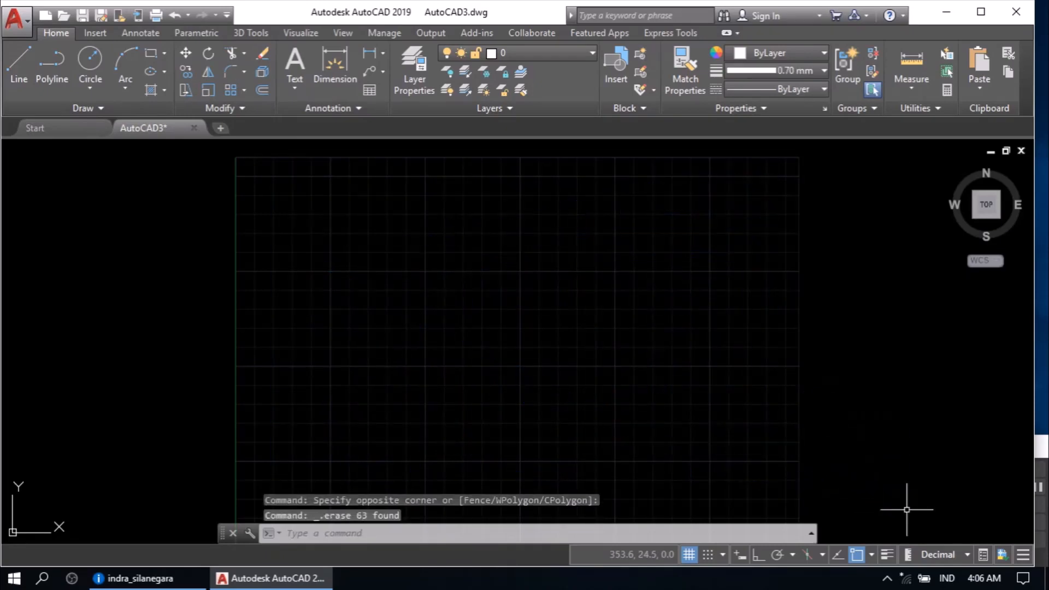
# Step: Draw two side-by-side circles in the middle of the grid, with radii of about 40.4 and 27.8
pyautogui.click(90, 66)
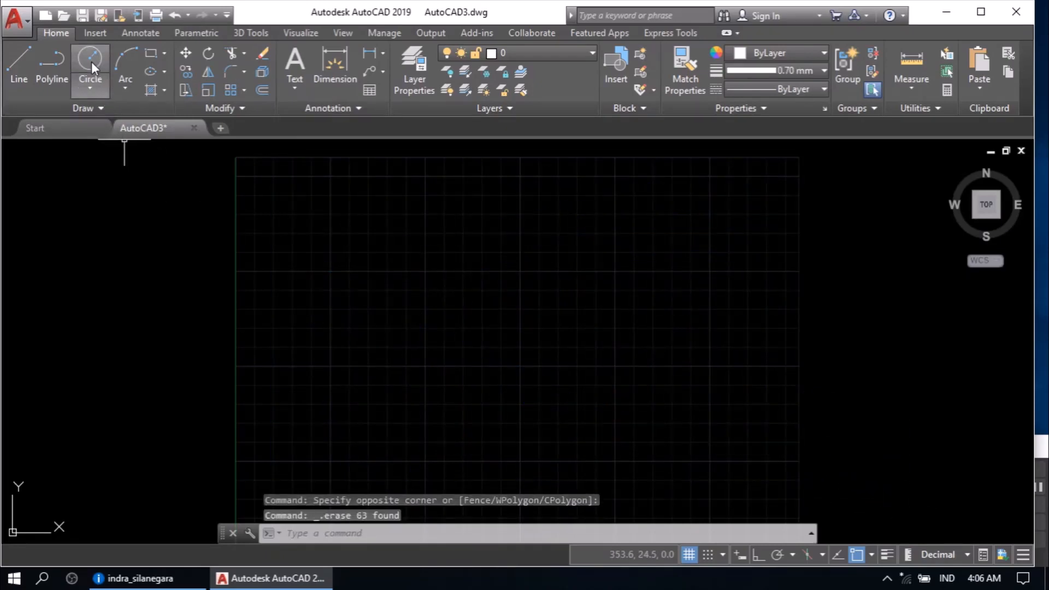
pyautogui.click(447, 325)
pyautogui.click(502, 272)
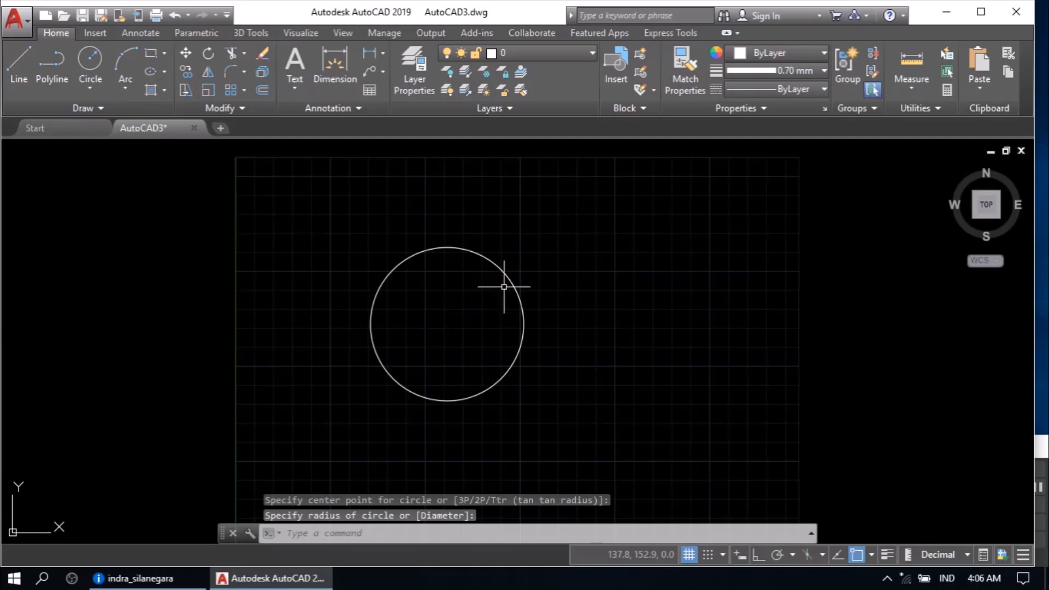
pyautogui.rightClick(427, 283)
pyautogui.click(464, 290)
pyautogui.click(587, 310)
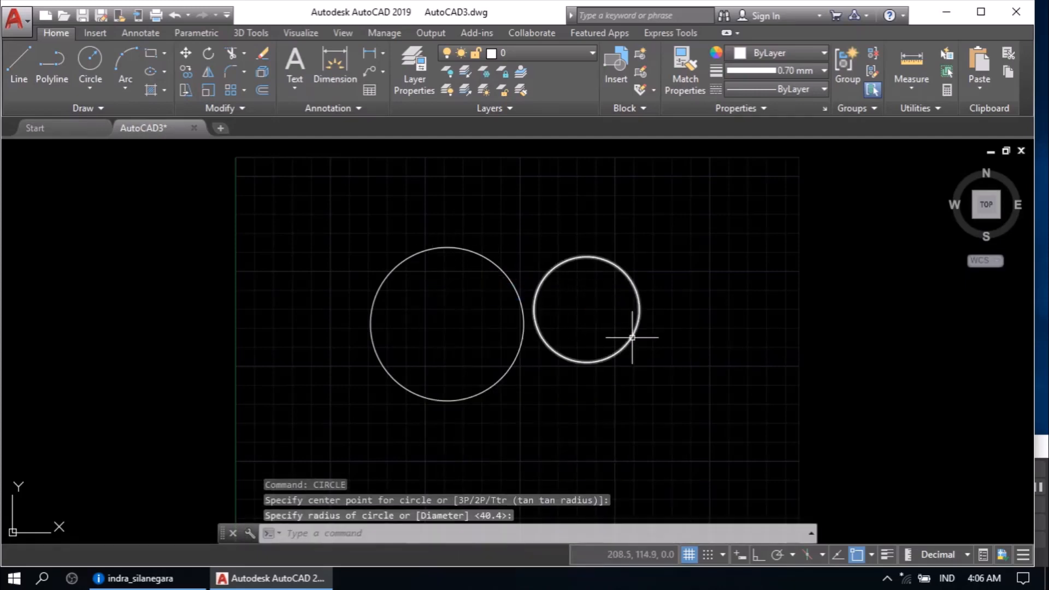
pyautogui.click(632, 338)
# Step: Draw a third, smaller circle to the right of and slightly below the second one
pyautogui.rightClick(633, 337)
pyautogui.click(712, 64)
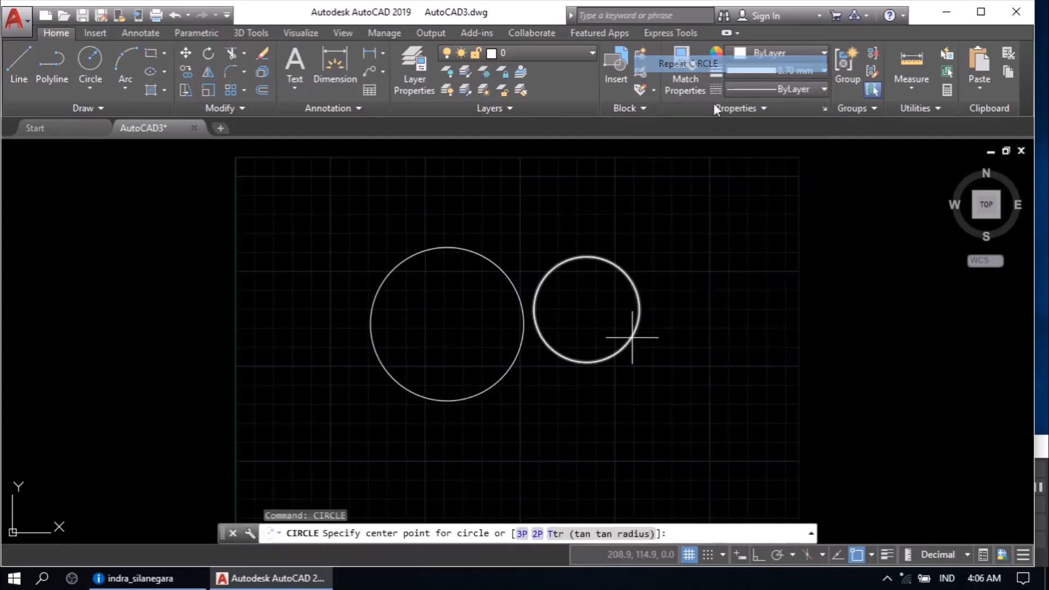
pyautogui.click(693, 338)
pyautogui.click(711, 381)
pyautogui.rightClick(711, 381)
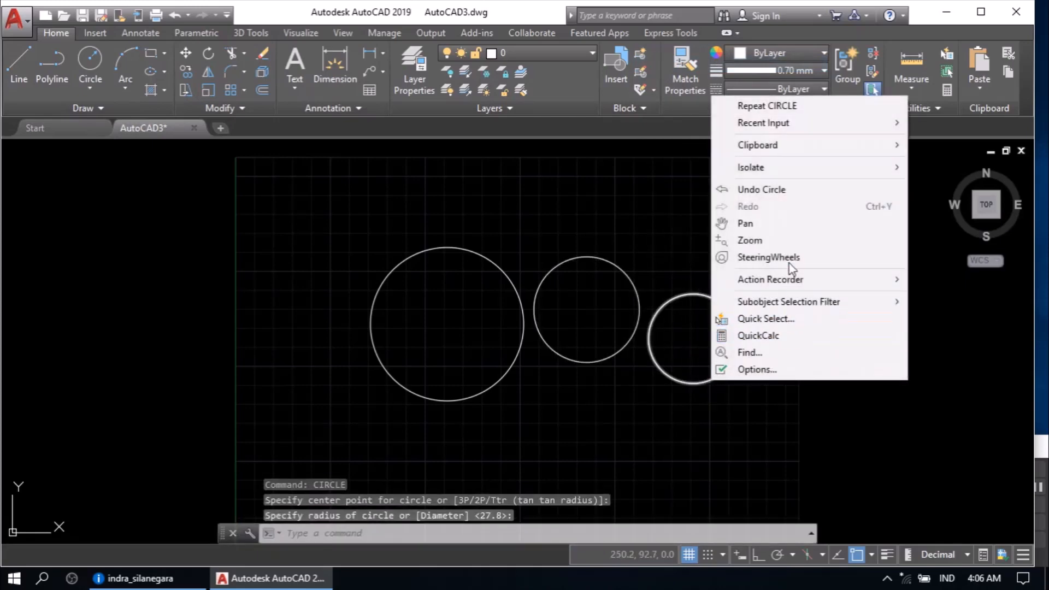
pyautogui.click(680, 218)
pyautogui.click(741, 295)
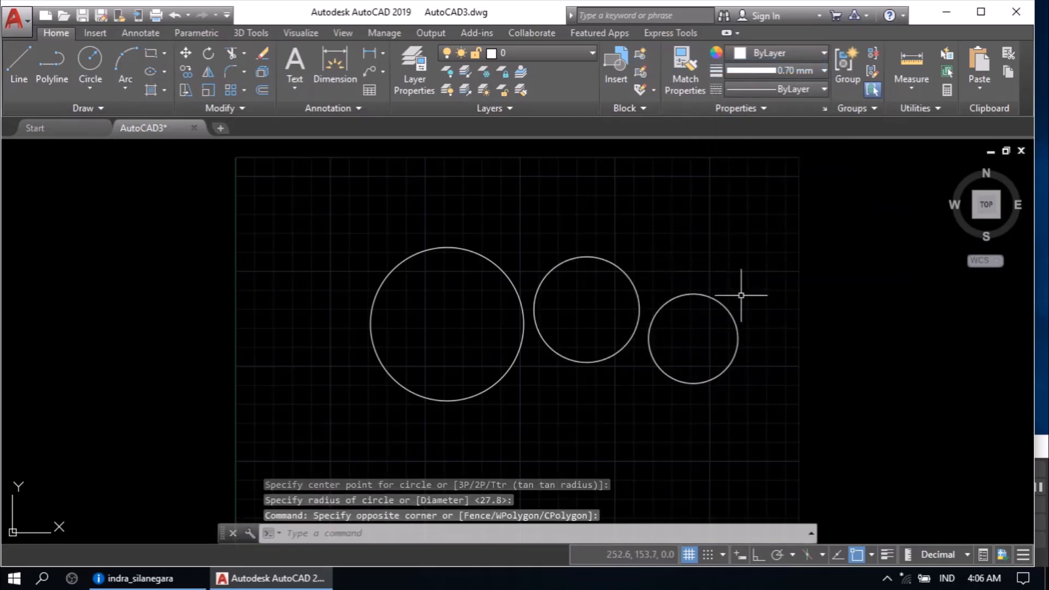
# Step: Turn on Center object snap and draw connected lines from the large circle's center to the middle and small circles' centers and back
pyautogui.click(873, 552)
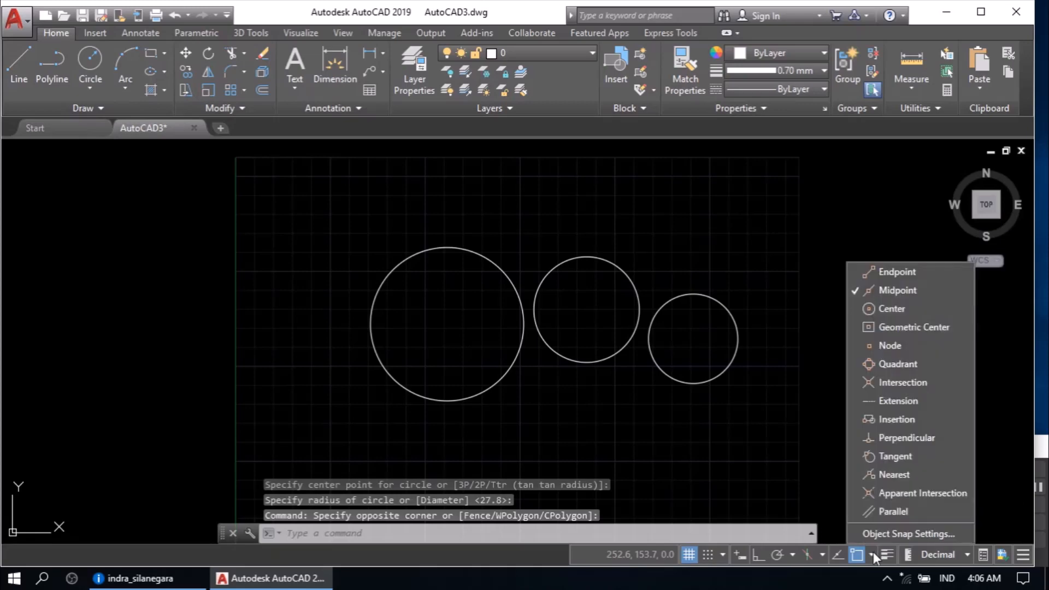
pyautogui.click(884, 307)
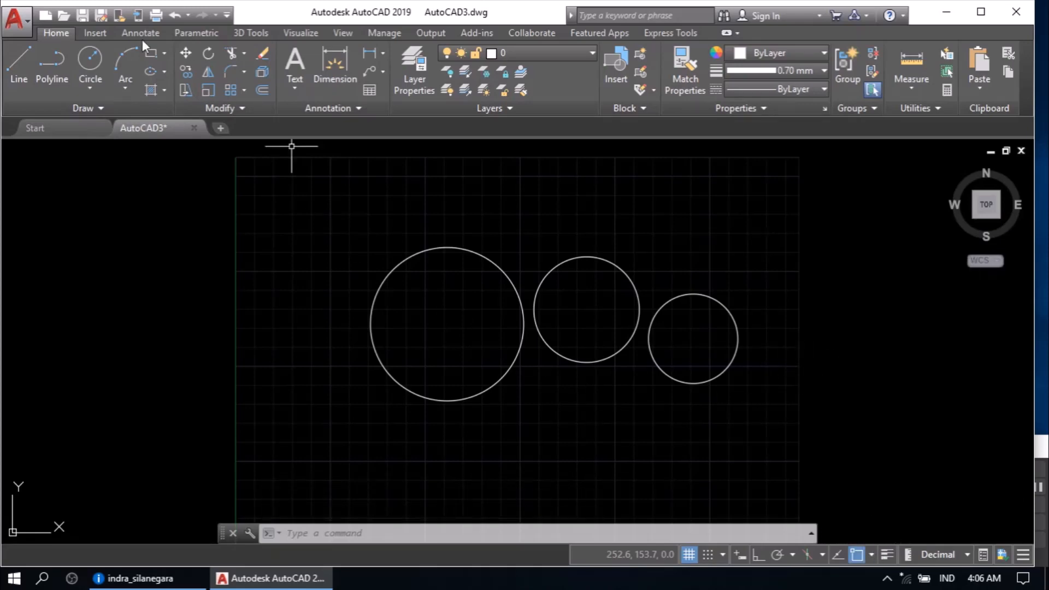
pyautogui.click(28, 57)
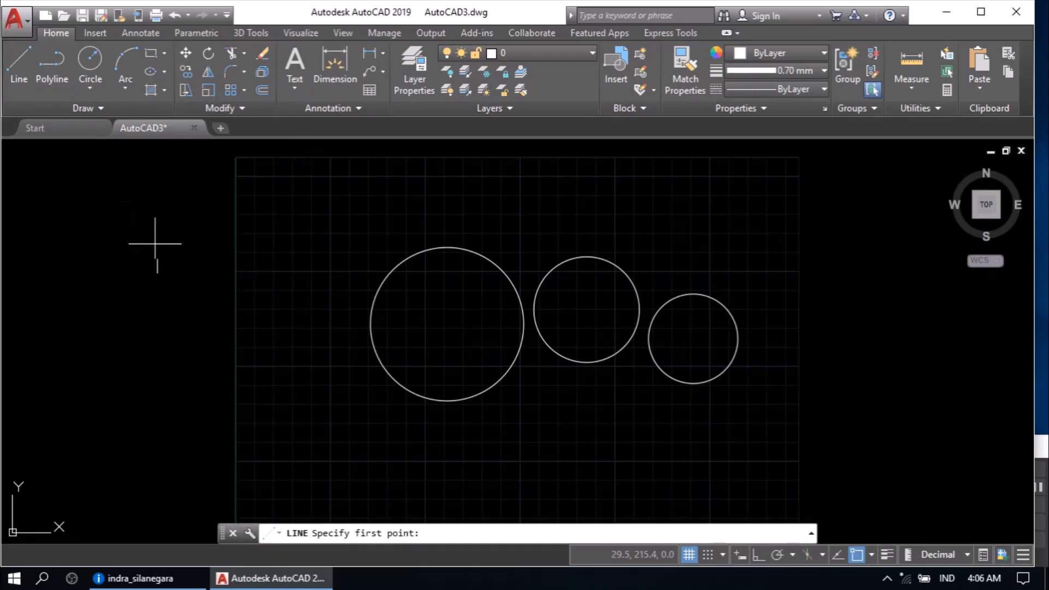
pyautogui.click(498, 375)
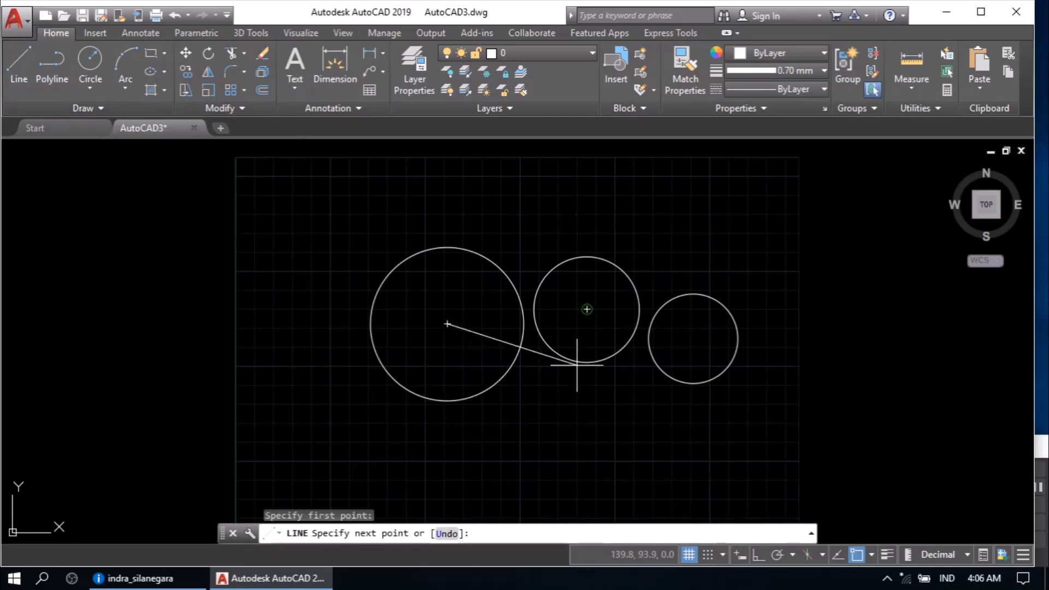
pyautogui.click(587, 310)
pyautogui.click(693, 338)
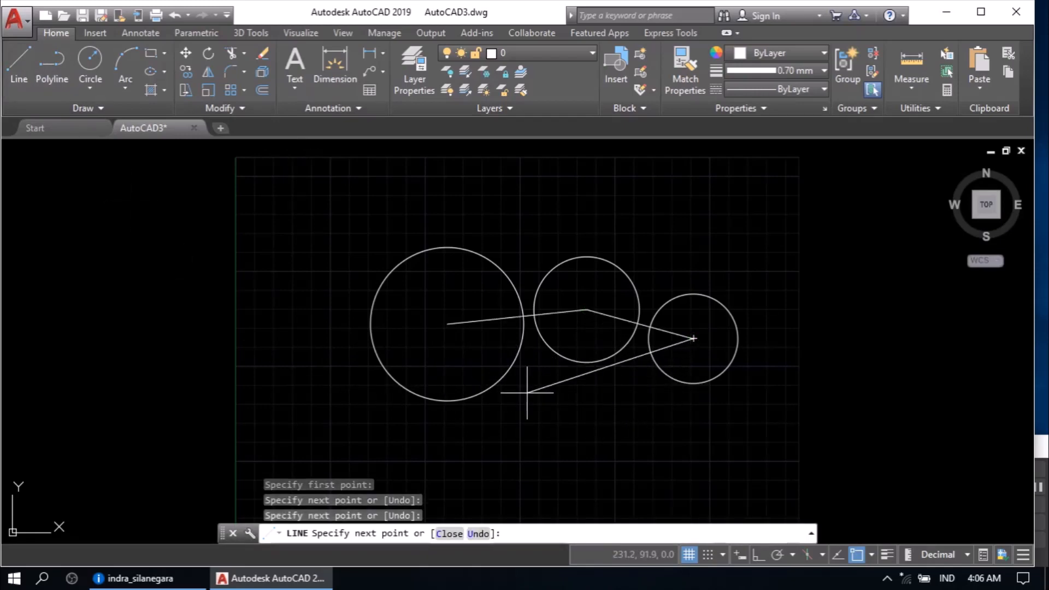
pyautogui.click(499, 378)
pyautogui.rightClick(500, 382)
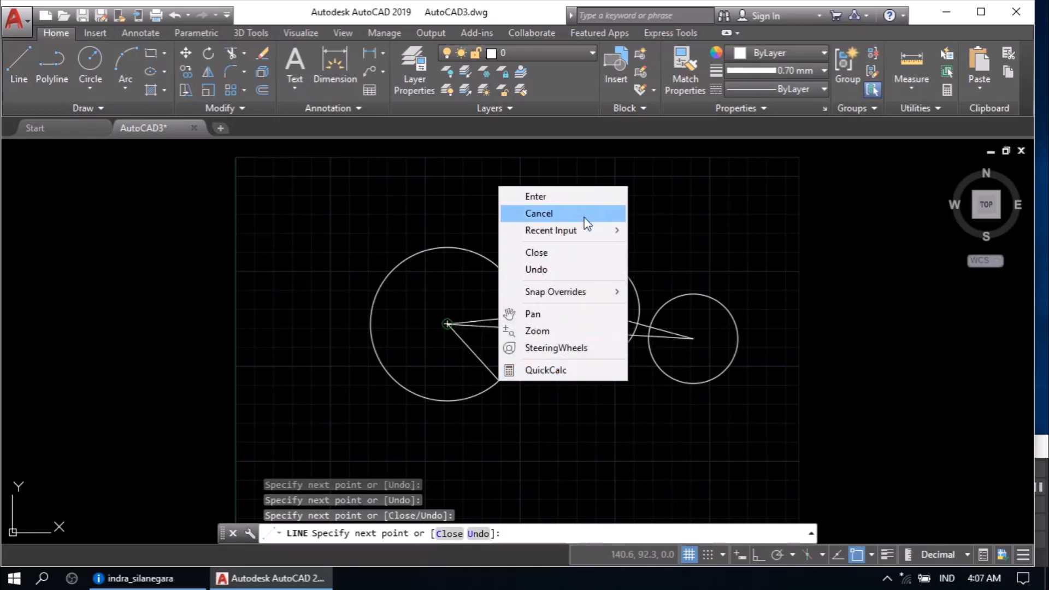
pyautogui.click(579, 199)
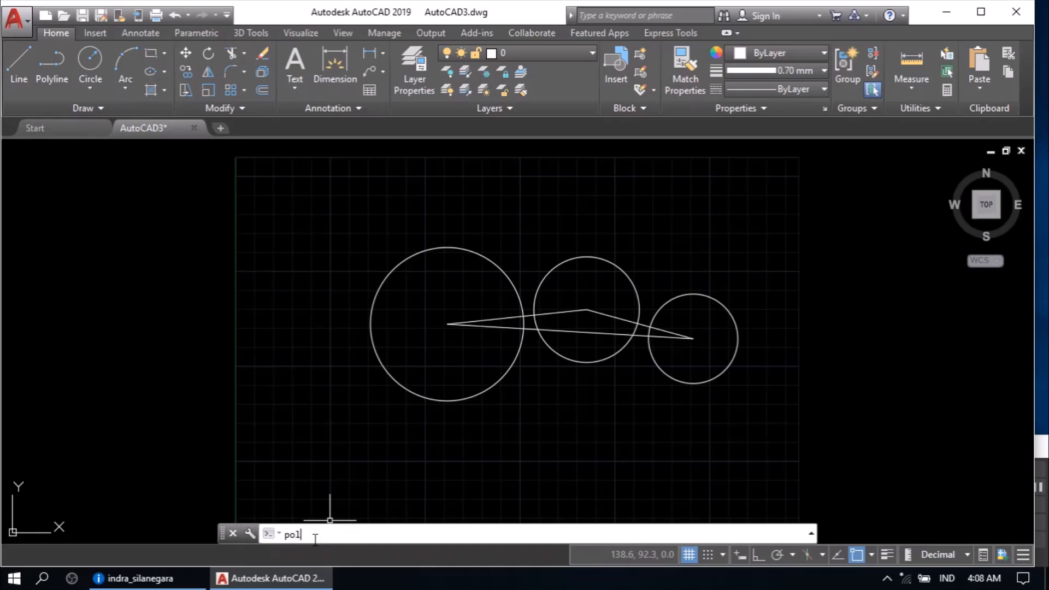
# Step: Draw a 5-sided polygon inscribed in a circle, to the lower left of the large circle
pyautogui.write('poly')
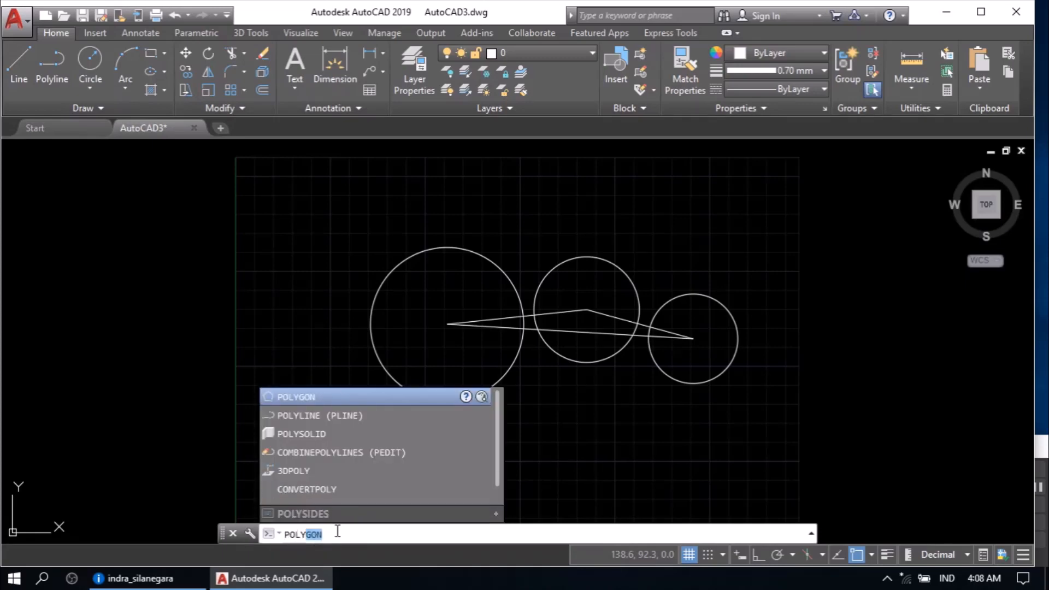
pyautogui.press('Return')
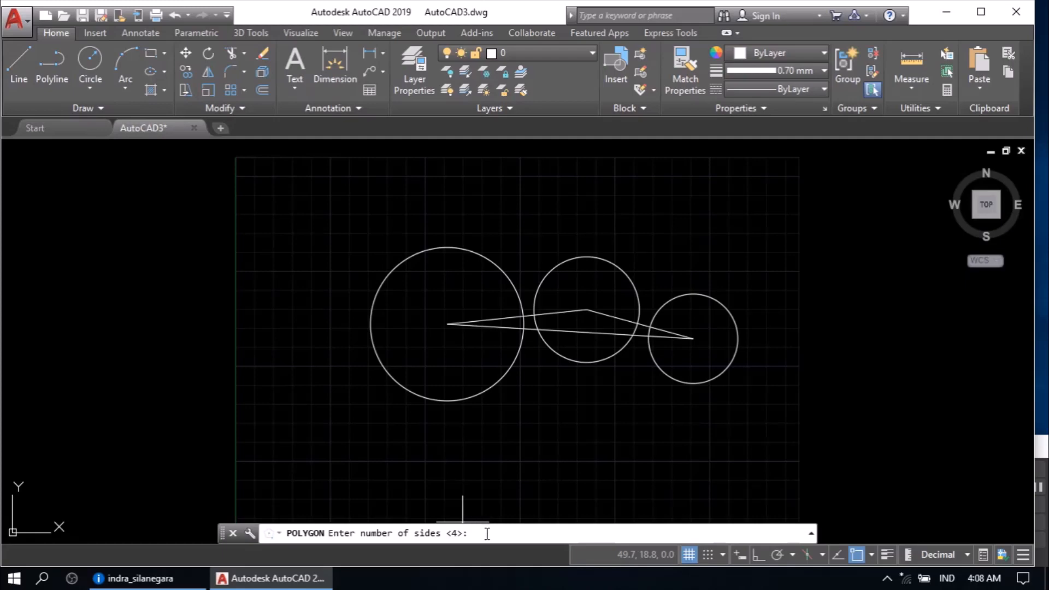
pyautogui.write('5')
pyautogui.press('Return')
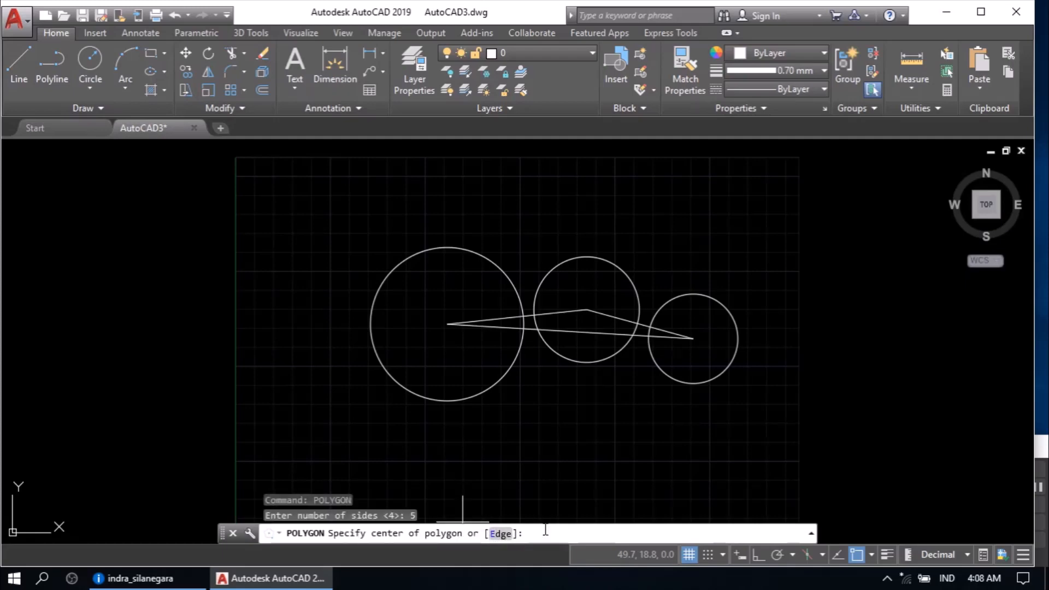
pyautogui.click(355, 418)
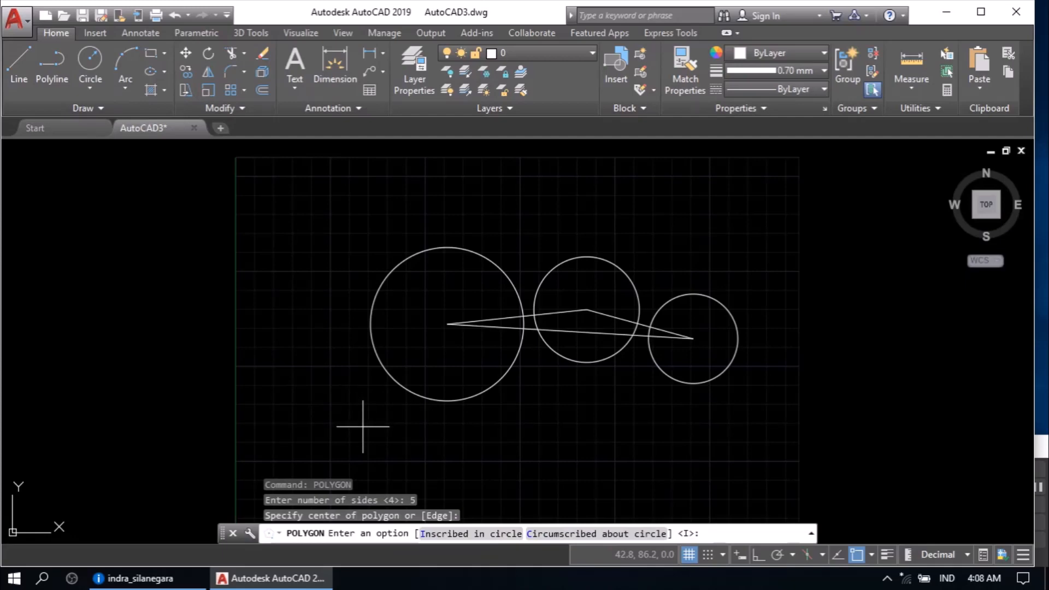
pyautogui.press('Return')
pyautogui.click(363, 451)
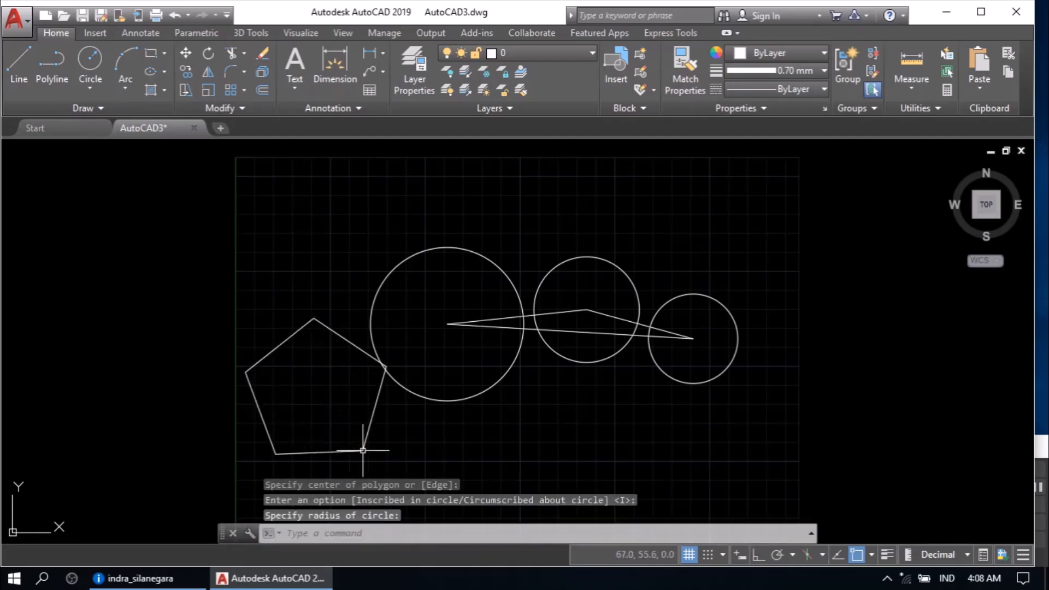
pyautogui.rightClick(409, 450)
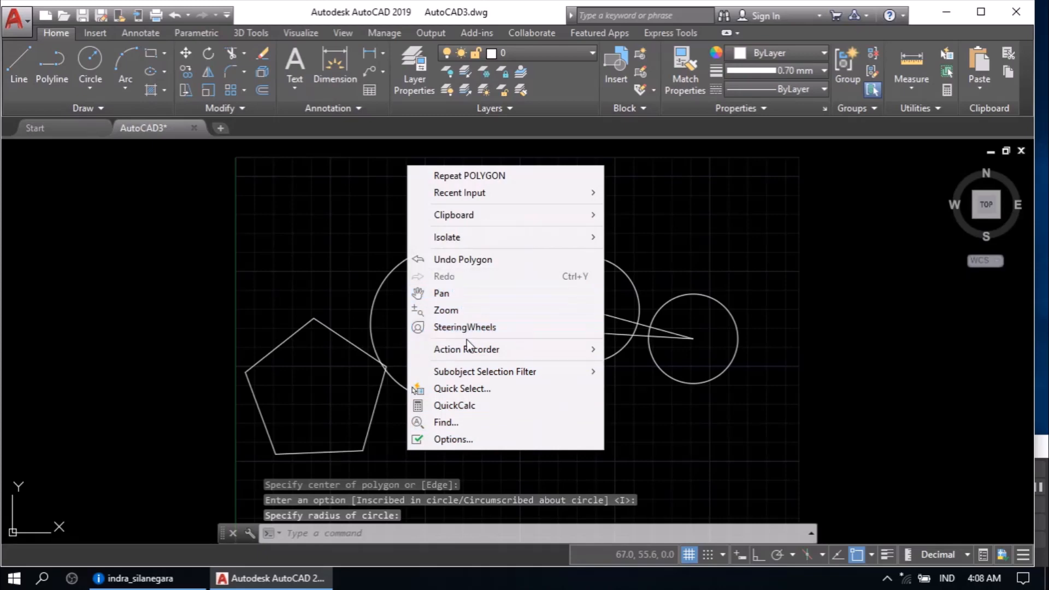
pyautogui.click(346, 284)
pyautogui.click(364, 279)
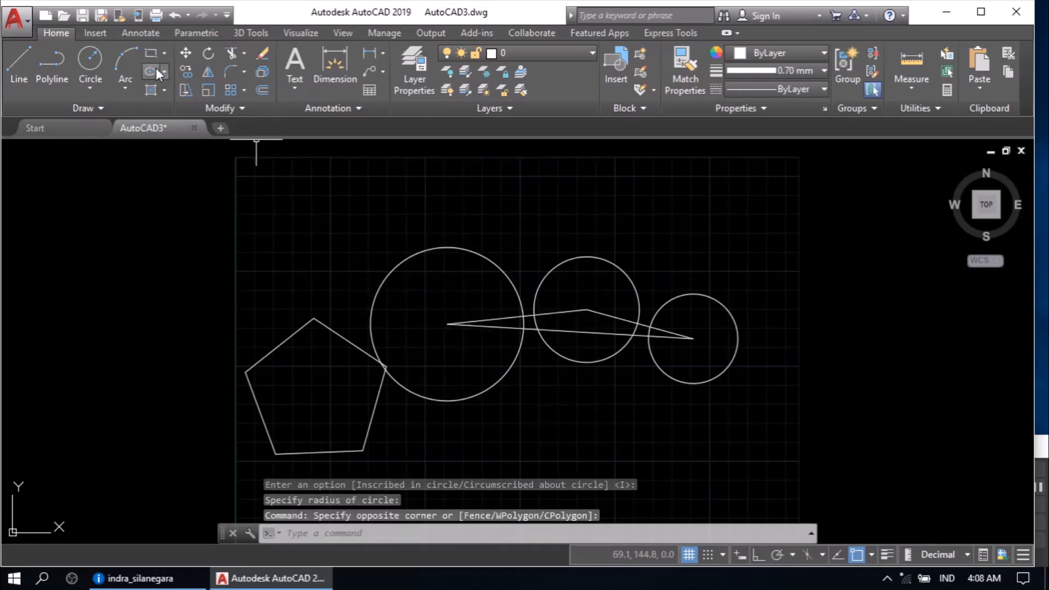
# Step: Draw a small horizontal rectangle above the pentagon, to the upper left of the large circle
pyautogui.click(151, 53)
pyautogui.click(290, 234)
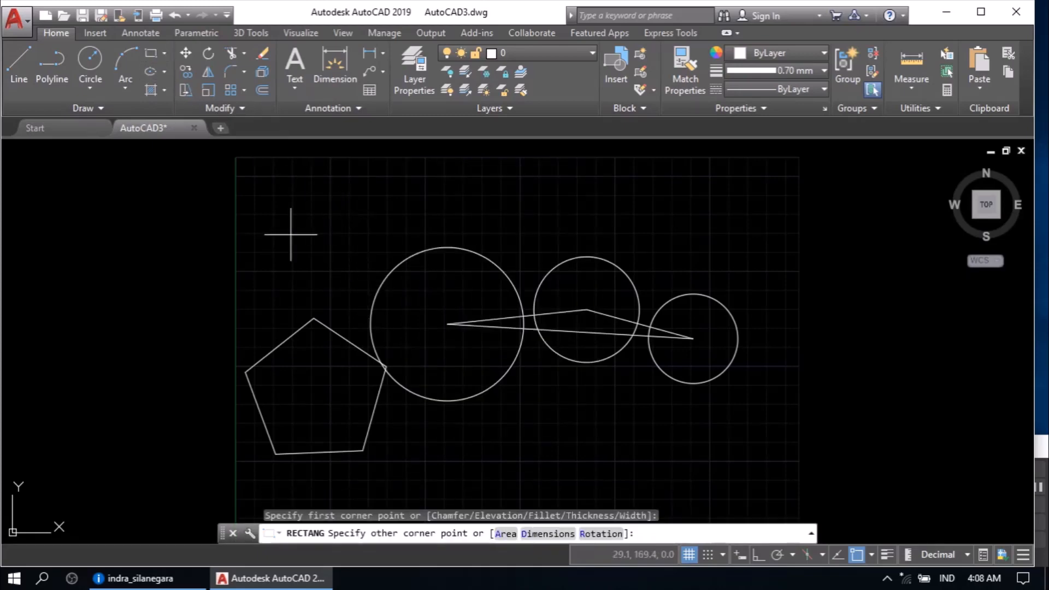
pyautogui.click(367, 274)
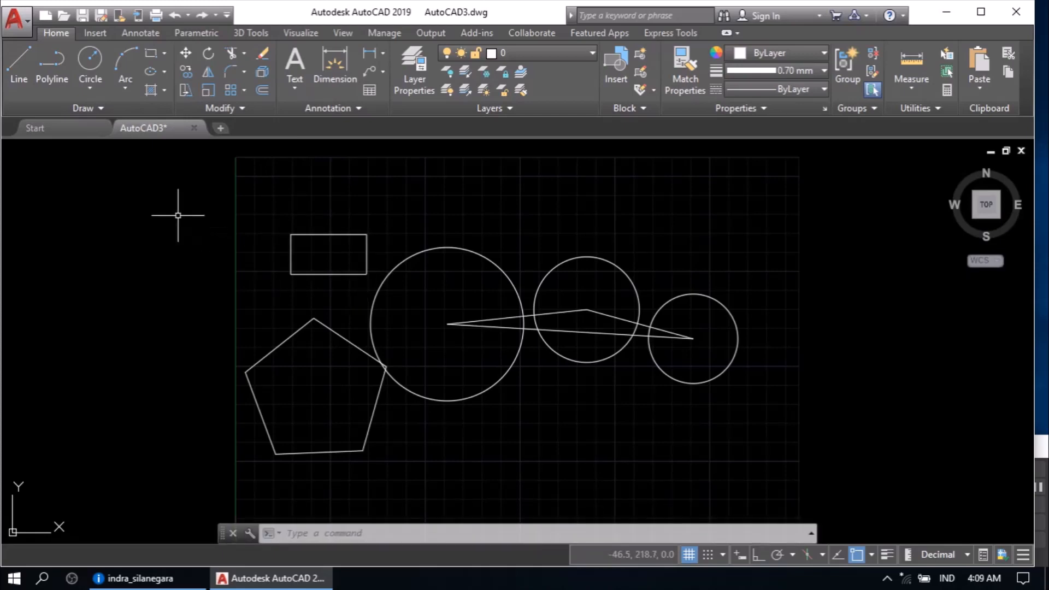
# Step: Draw connected lines from inside the pentagon to the rectangle's geometric center and down to the pentagon's geometric center
pyautogui.click(24, 58)
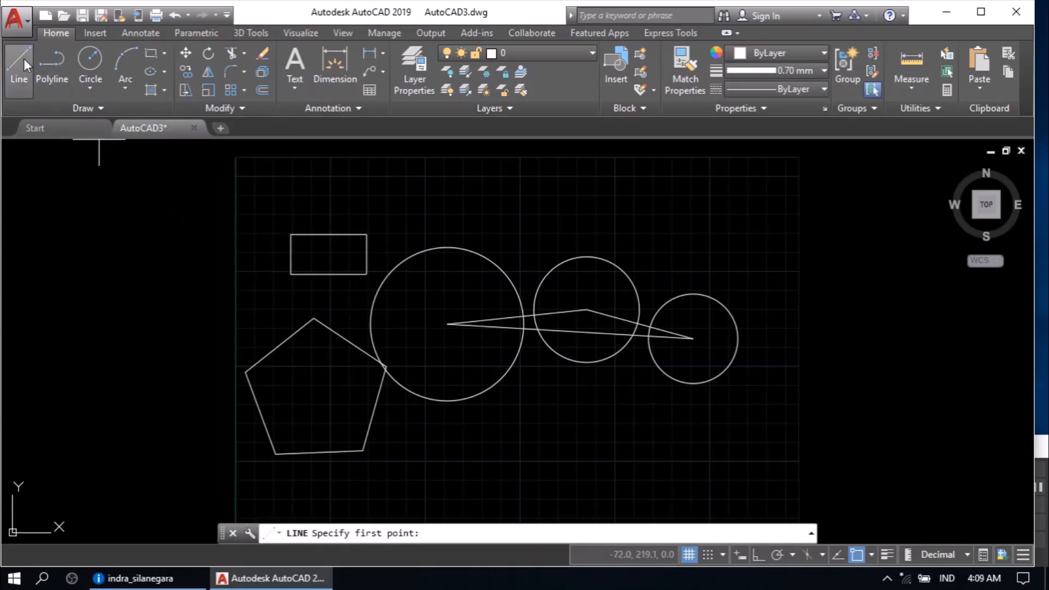
pyautogui.click(297, 360)
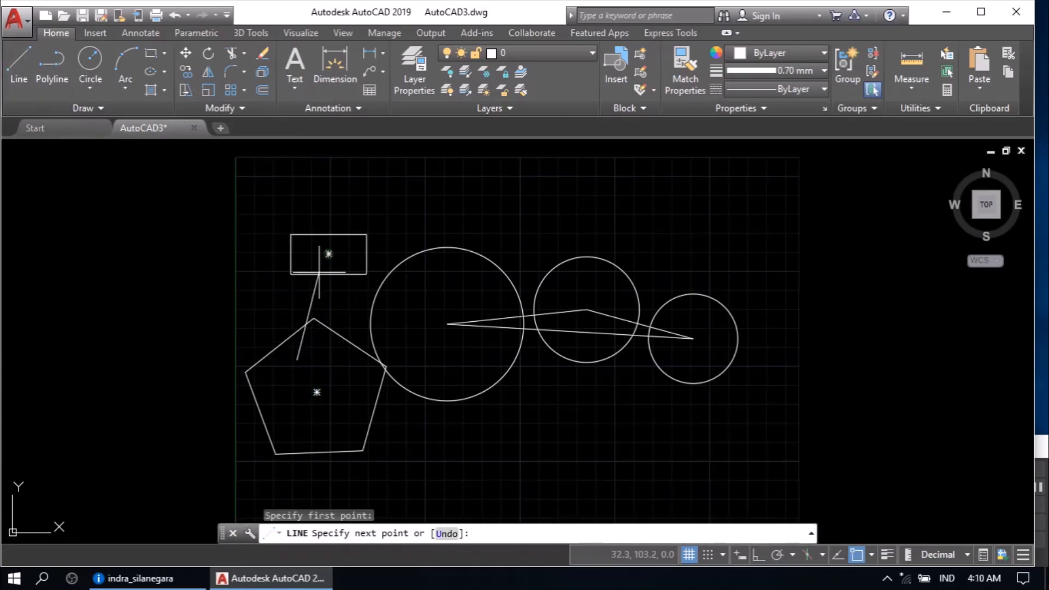
pyautogui.click(329, 255)
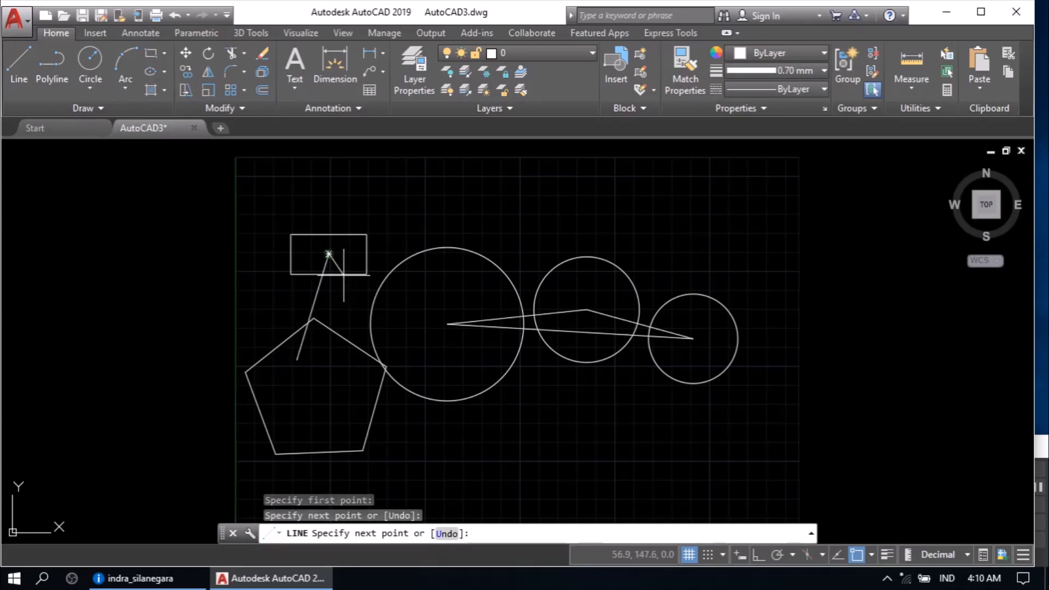
pyautogui.click(317, 392)
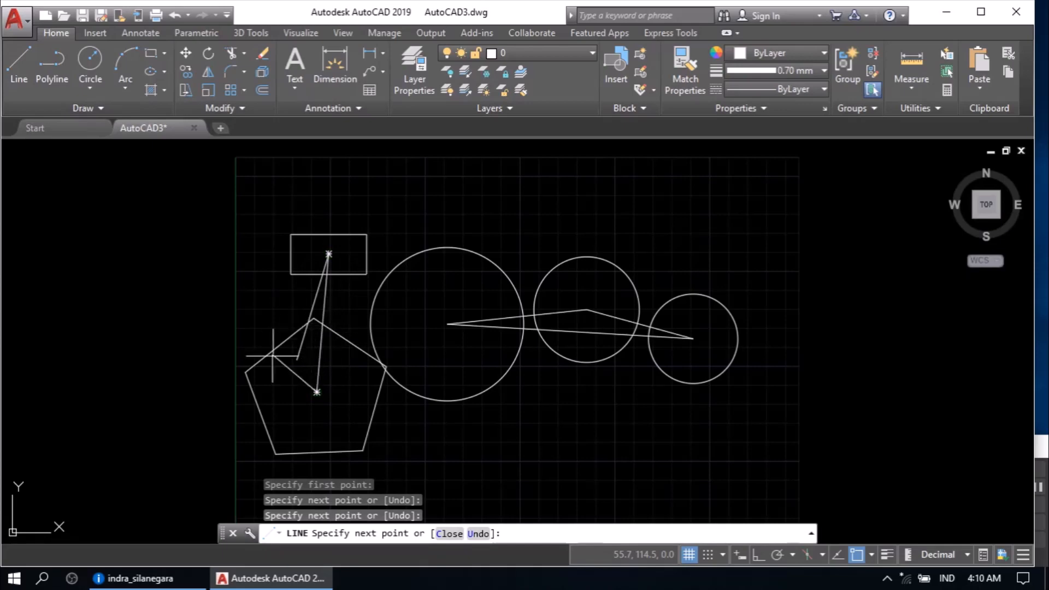
pyautogui.rightClick(339, 370)
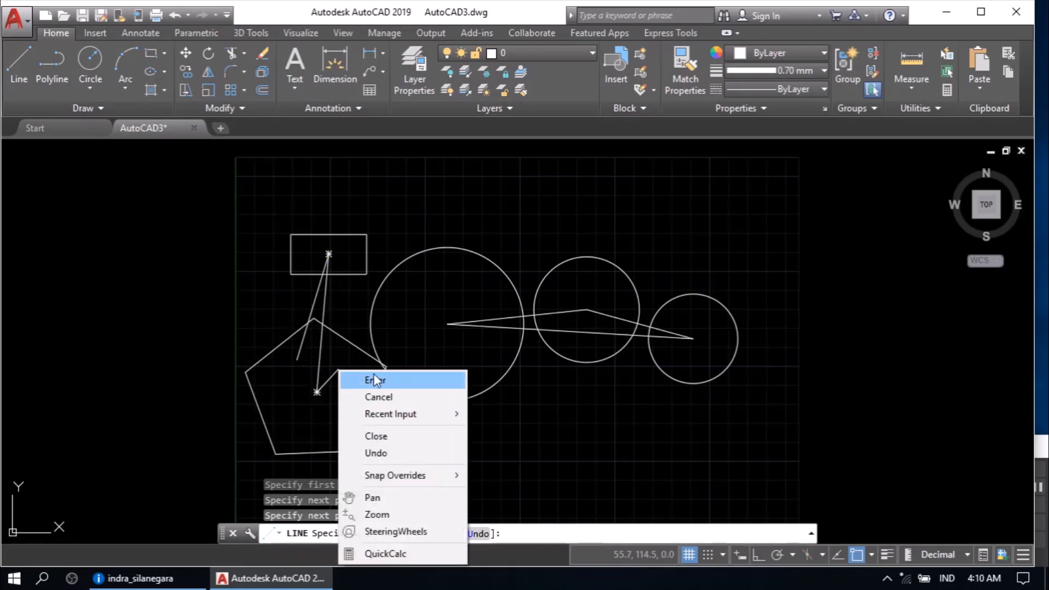
pyautogui.click(375, 377)
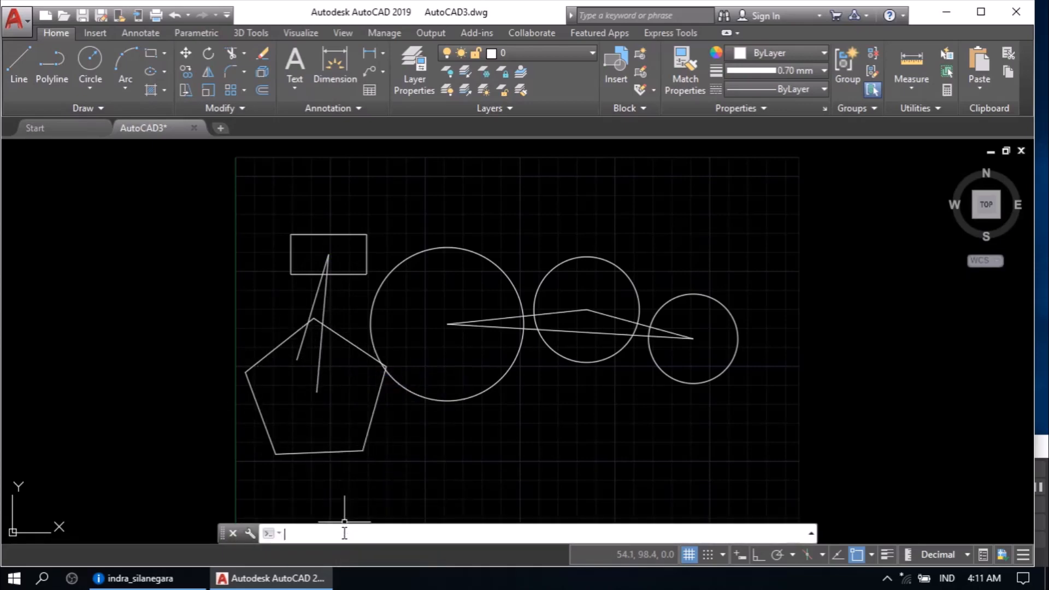
# Step: Place nine scattered points above and below the circles, using MULTIPLE to repeat the POINT command
pyautogui.write('MU')
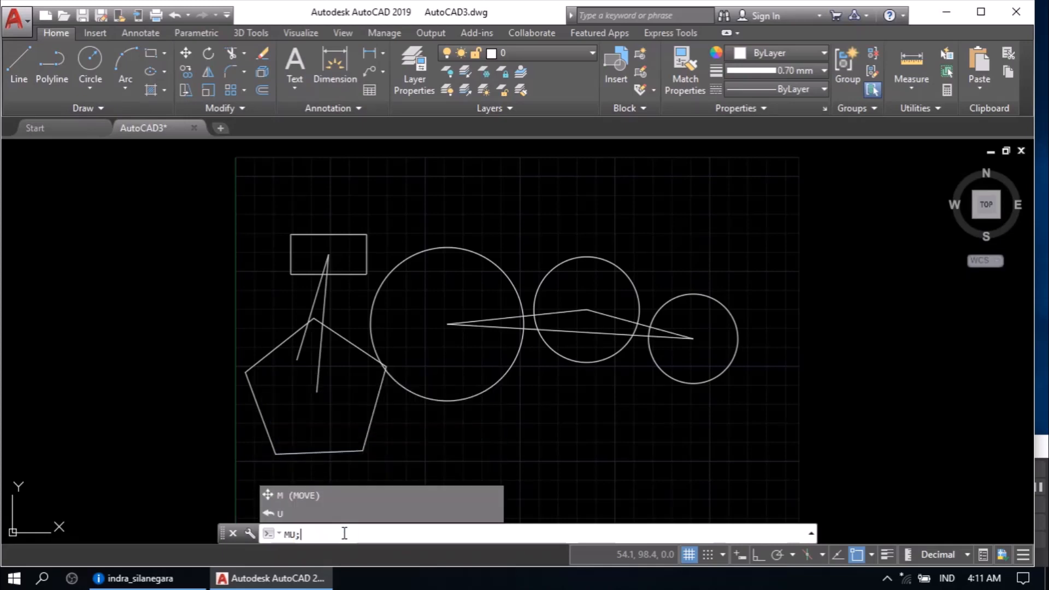
pyautogui.write('LTIPLE')
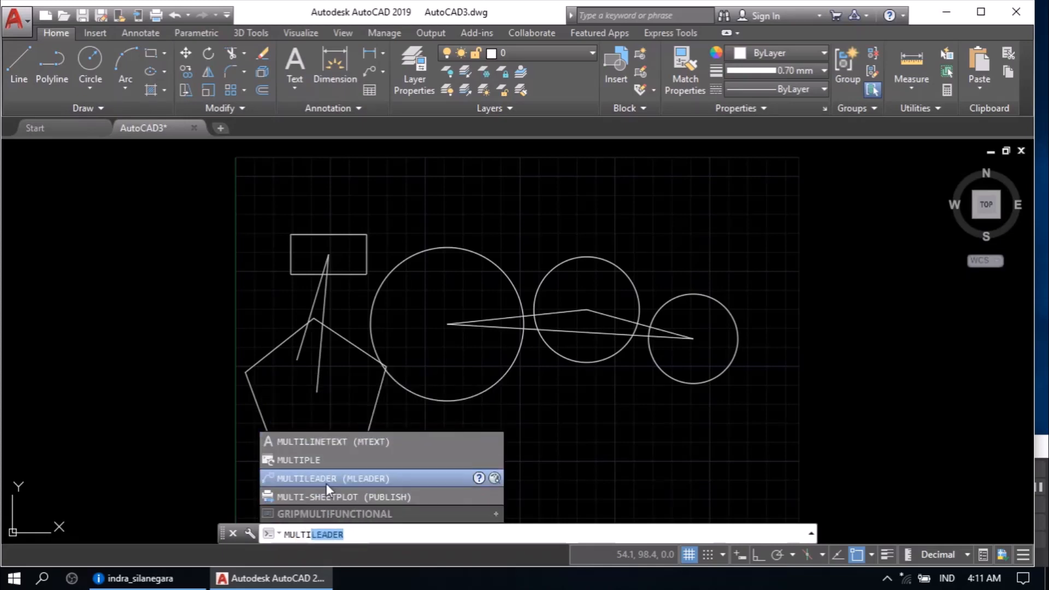
pyautogui.click(317, 462)
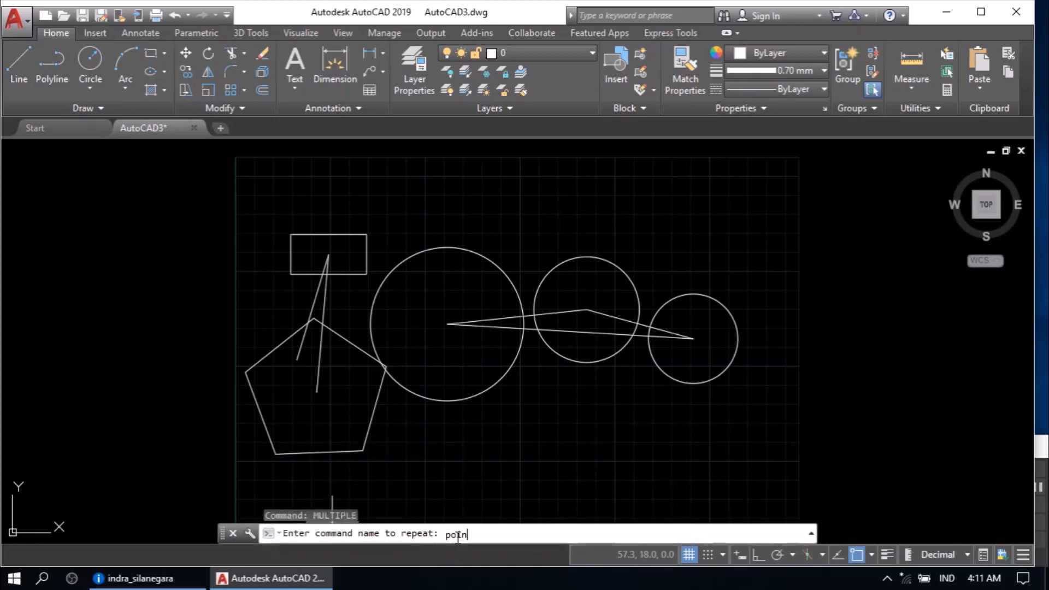
pyautogui.write('point')
pyautogui.press('Return')
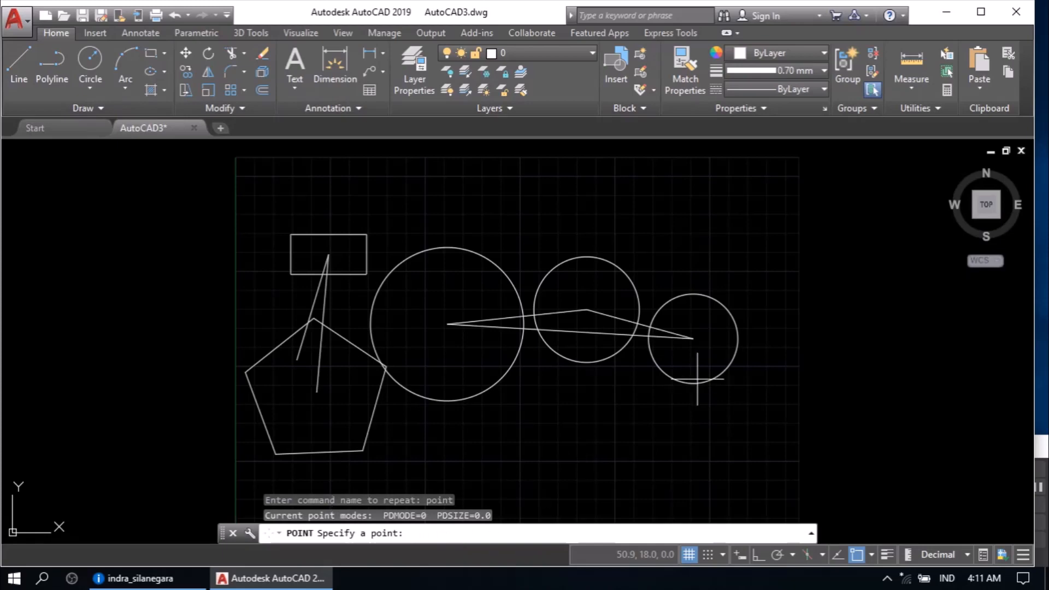
pyautogui.click(538, 397)
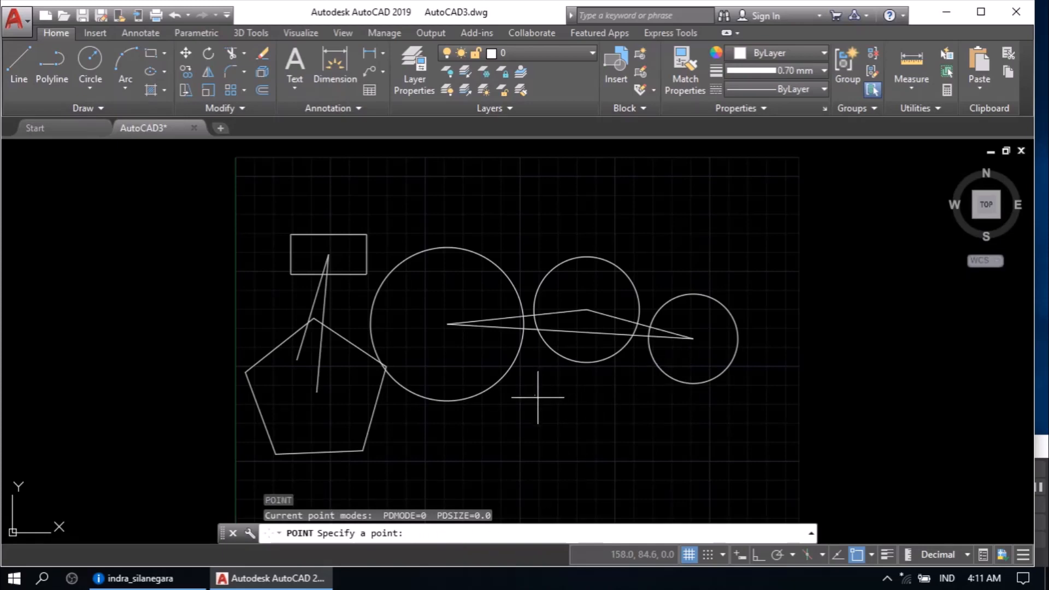
pyautogui.click(635, 370)
pyautogui.click(642, 235)
pyautogui.click(537, 219)
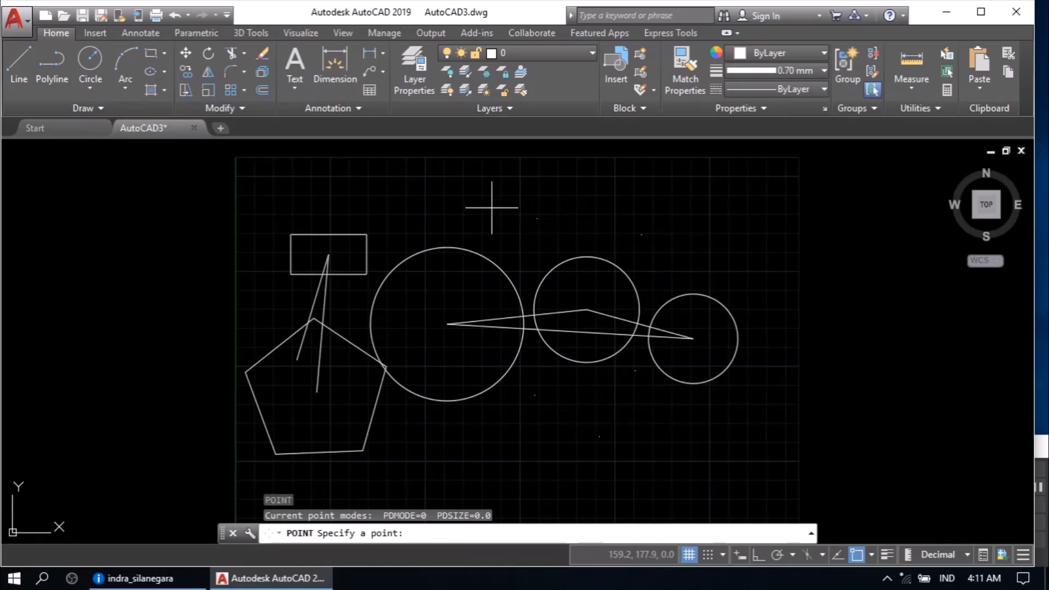
pyautogui.click(418, 429)
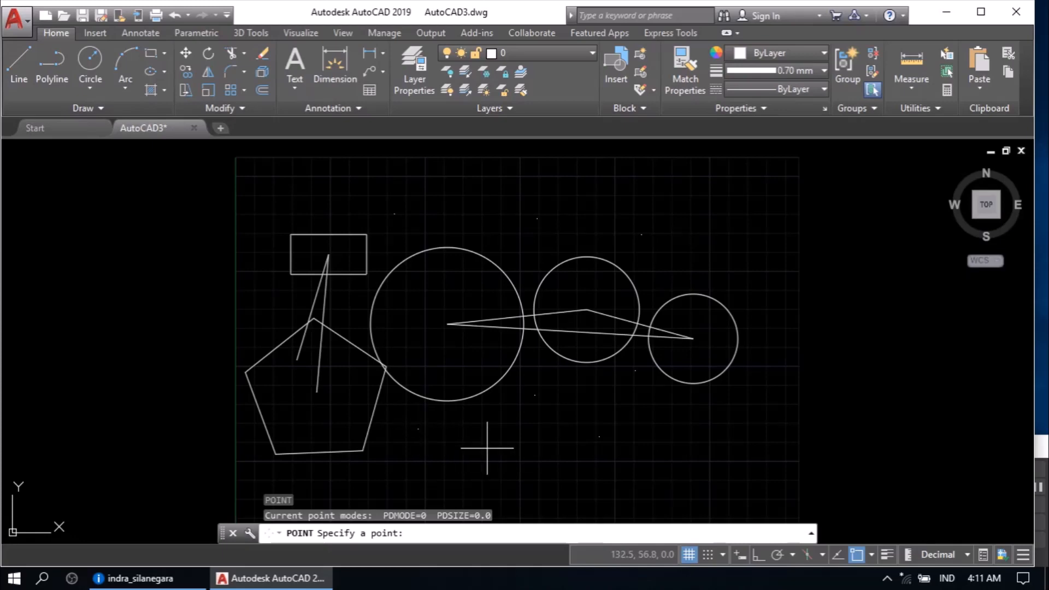
pyautogui.press('Return')
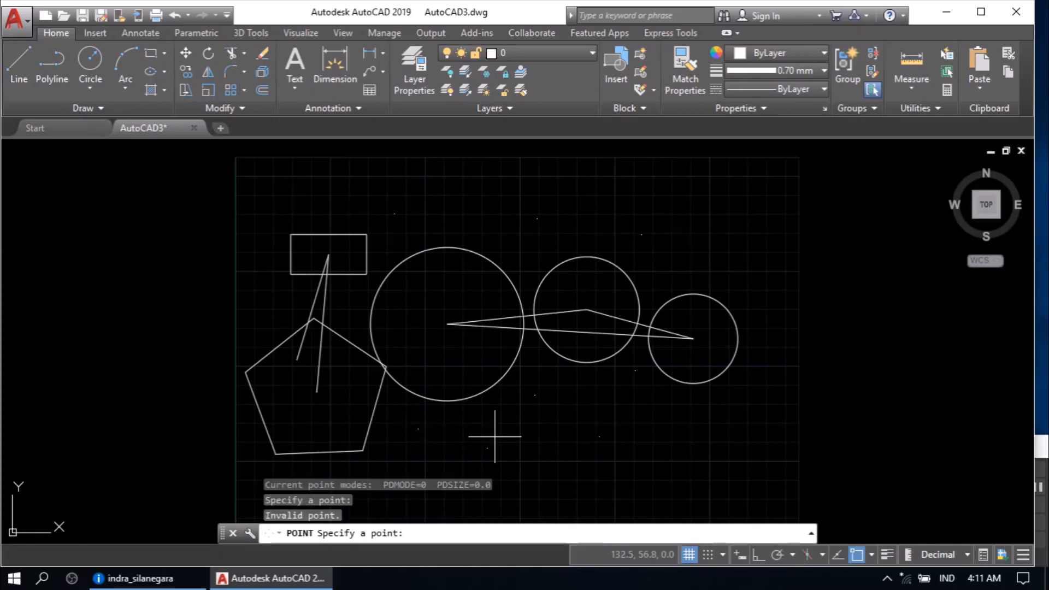
pyautogui.click(529, 445)
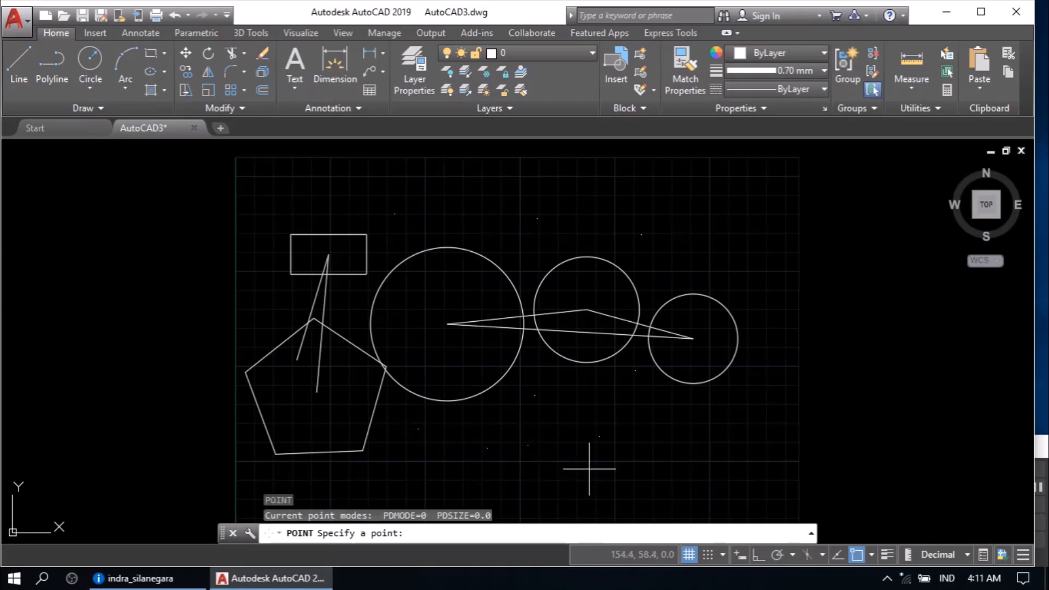
pyautogui.press('Return')
pyautogui.press('Escape')
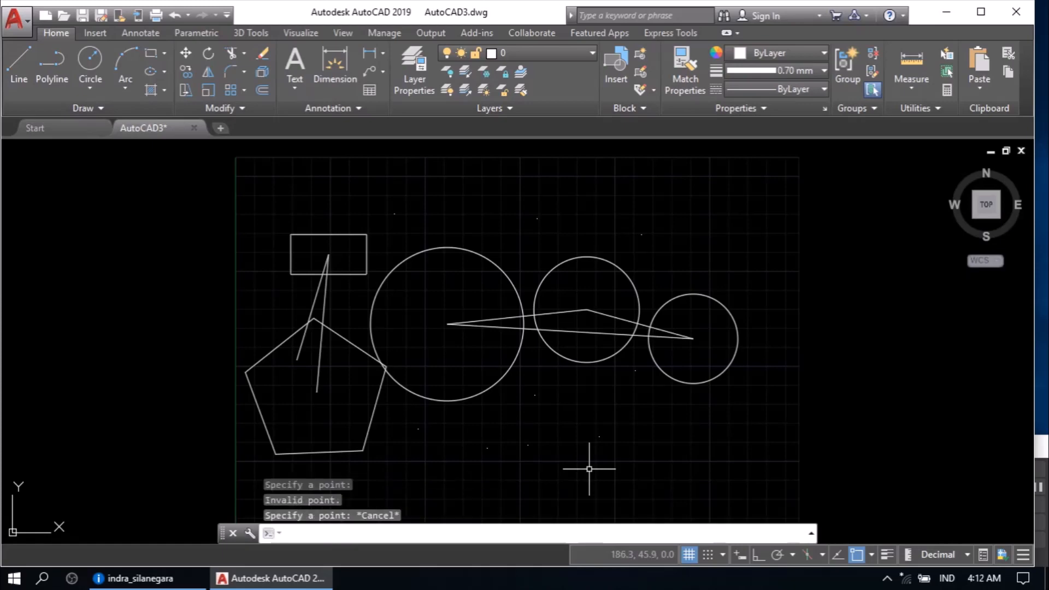
# Step: Turn off Geometric Center object snap and turn on Node
pyautogui.click(872, 556)
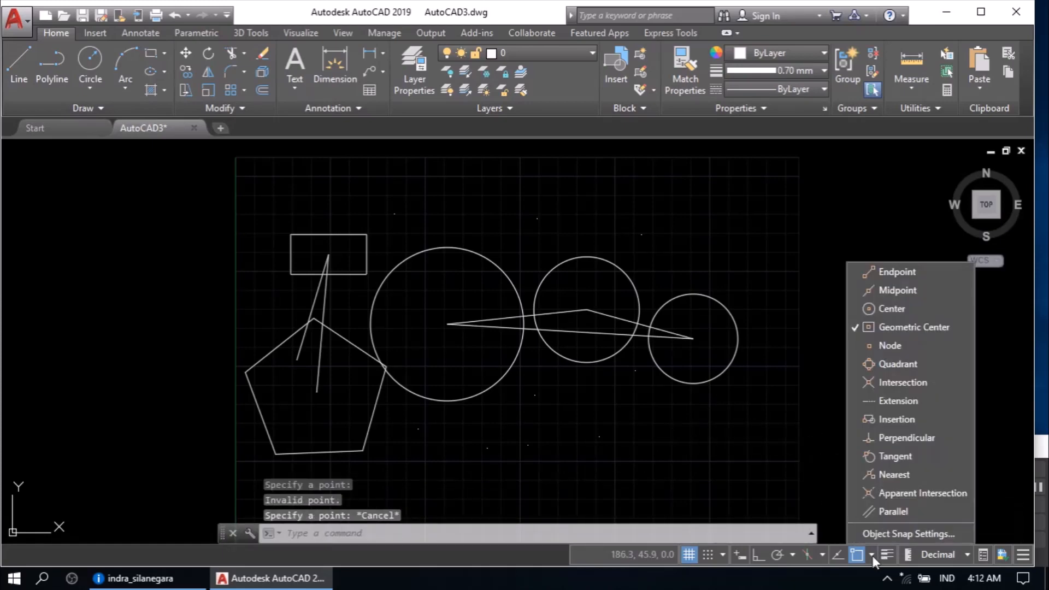
pyautogui.click(890, 332)
pyautogui.click(888, 350)
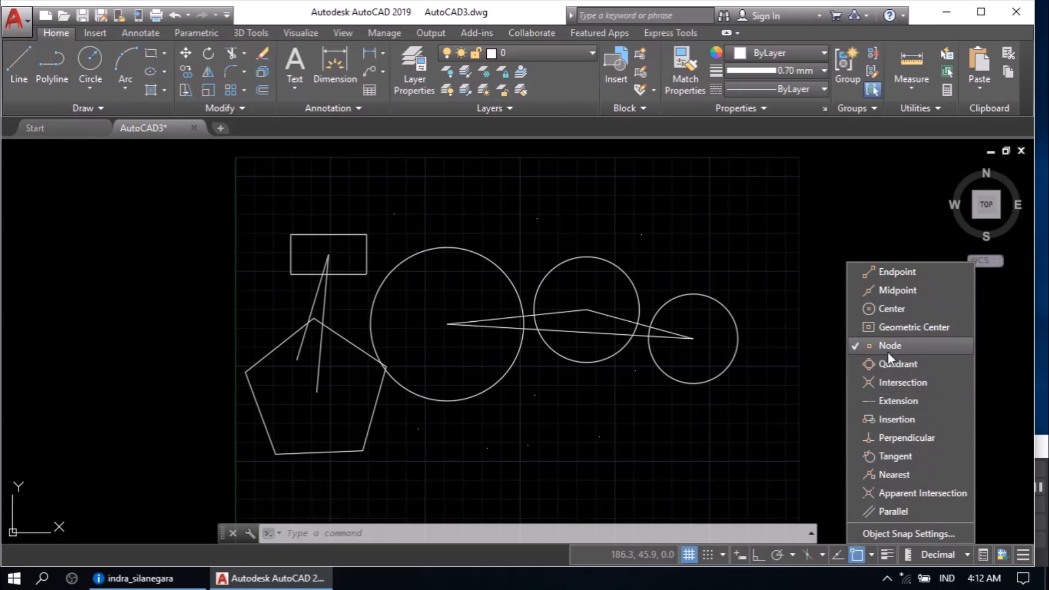
pyautogui.click(773, 425)
# Step: Draw connected lines through all the scattered points, snapping to each node and returning to the starting point below the large circle
pyautogui.click(19, 71)
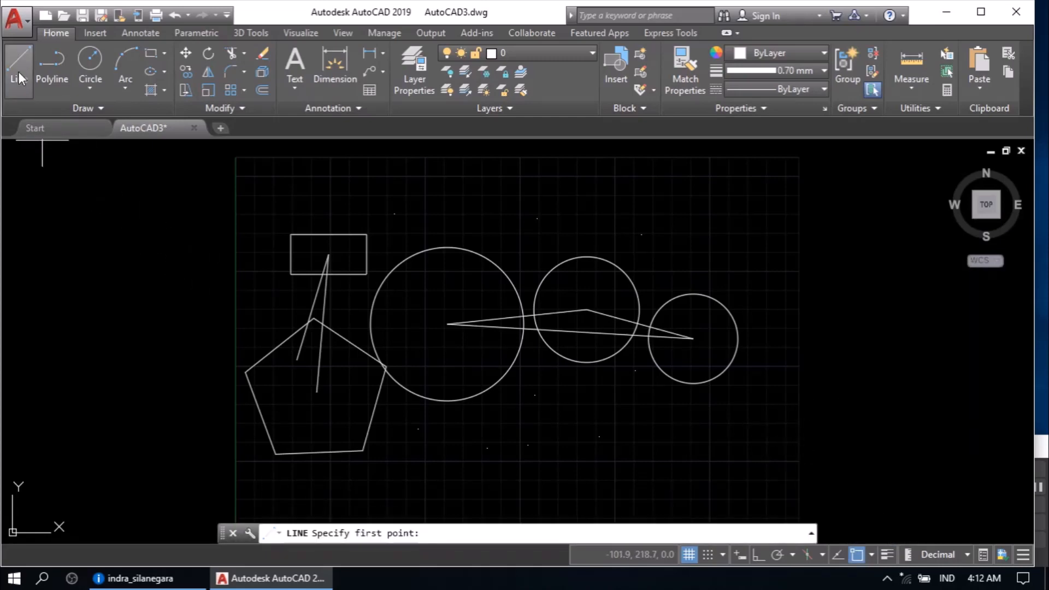
pyautogui.click(418, 429)
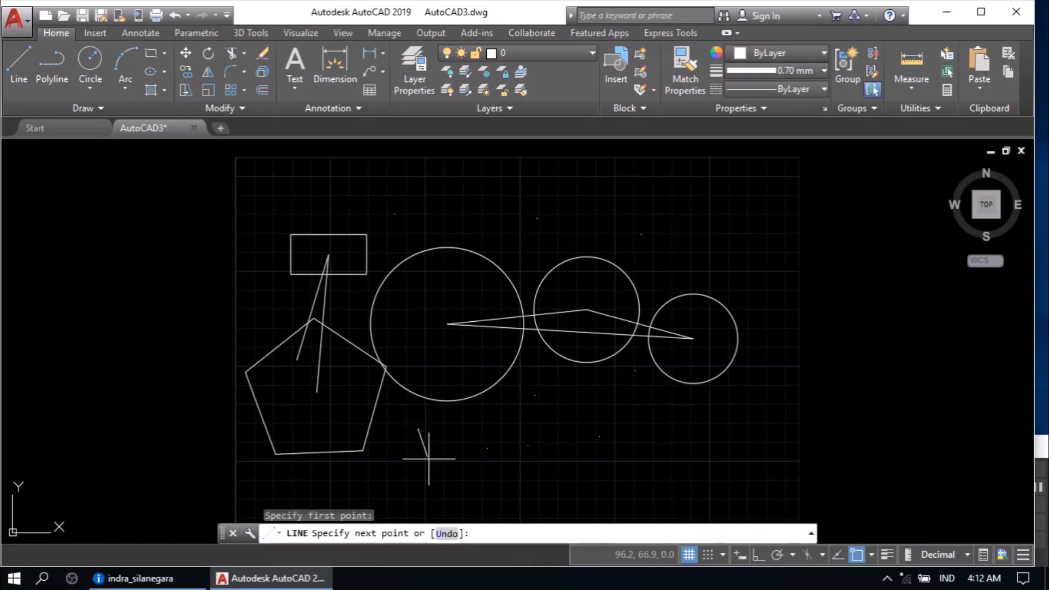
pyautogui.click(487, 448)
pyautogui.click(529, 446)
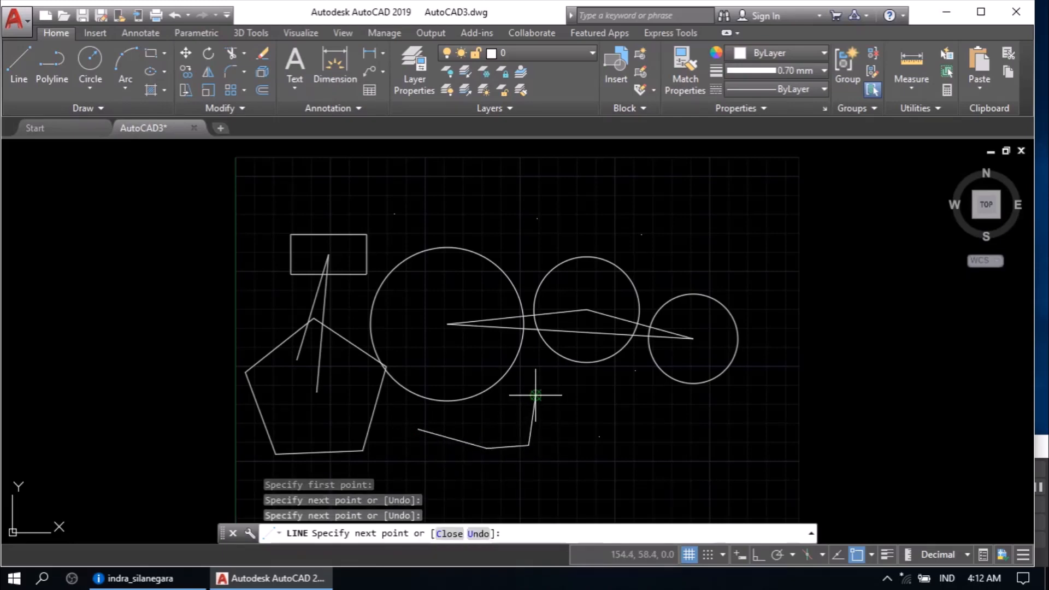
pyautogui.click(536, 395)
pyautogui.click(601, 437)
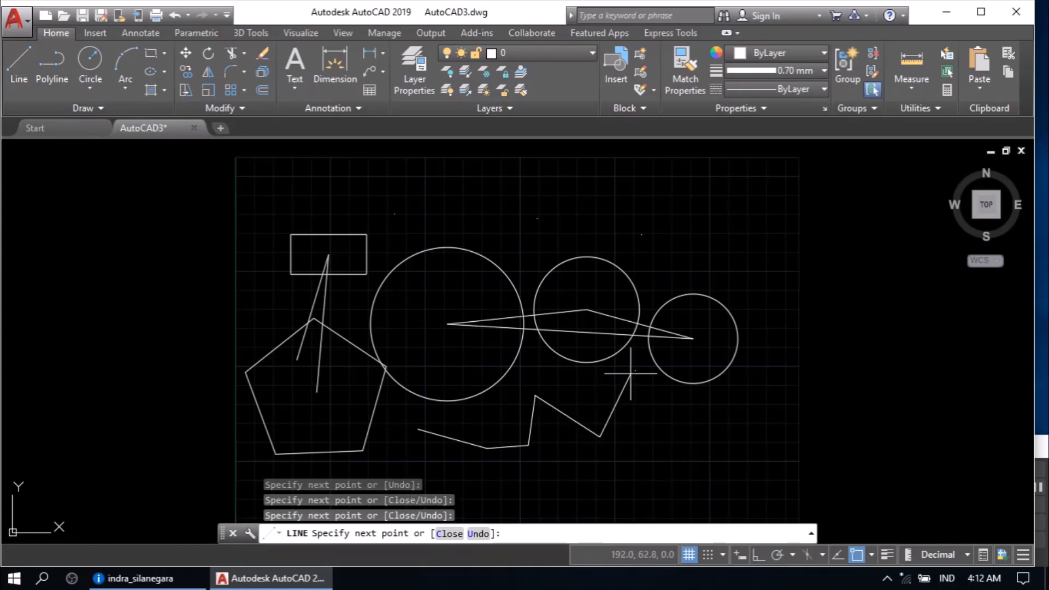
pyautogui.click(636, 370)
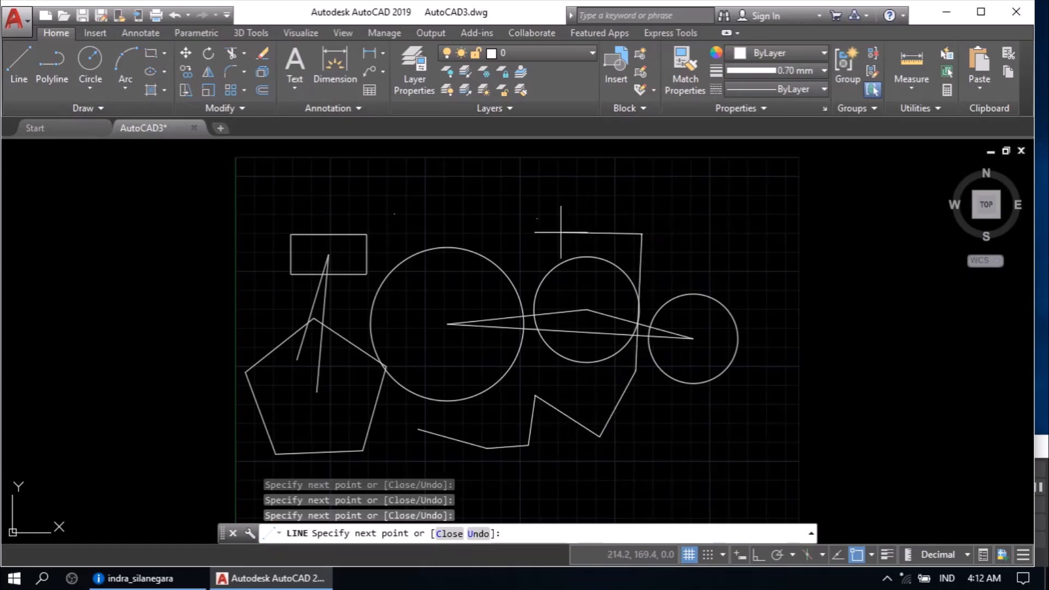
pyautogui.click(538, 218)
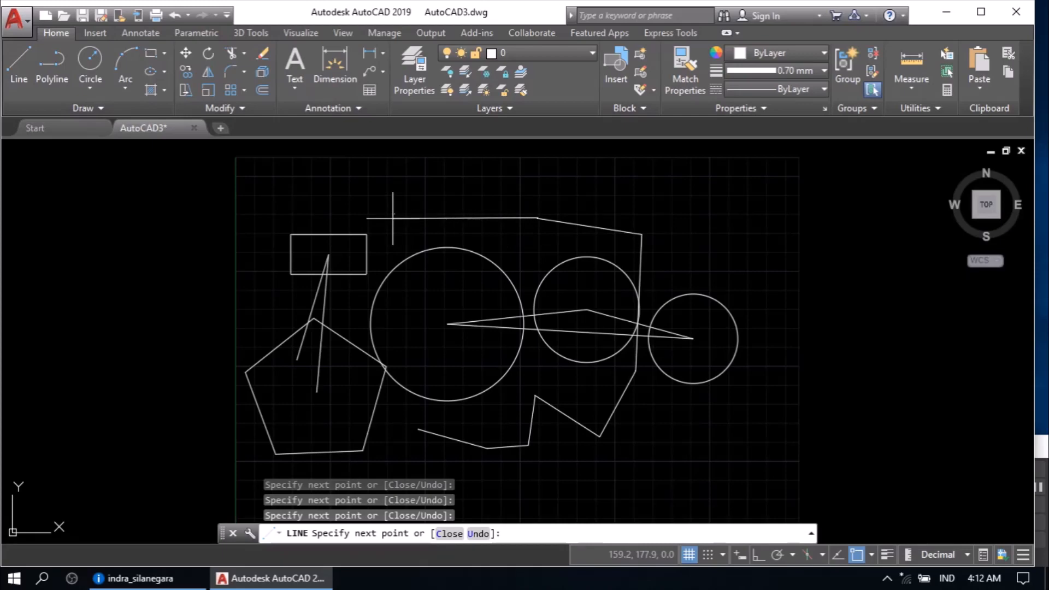
pyautogui.click(394, 214)
pyautogui.click(418, 429)
pyautogui.rightClick(466, 419)
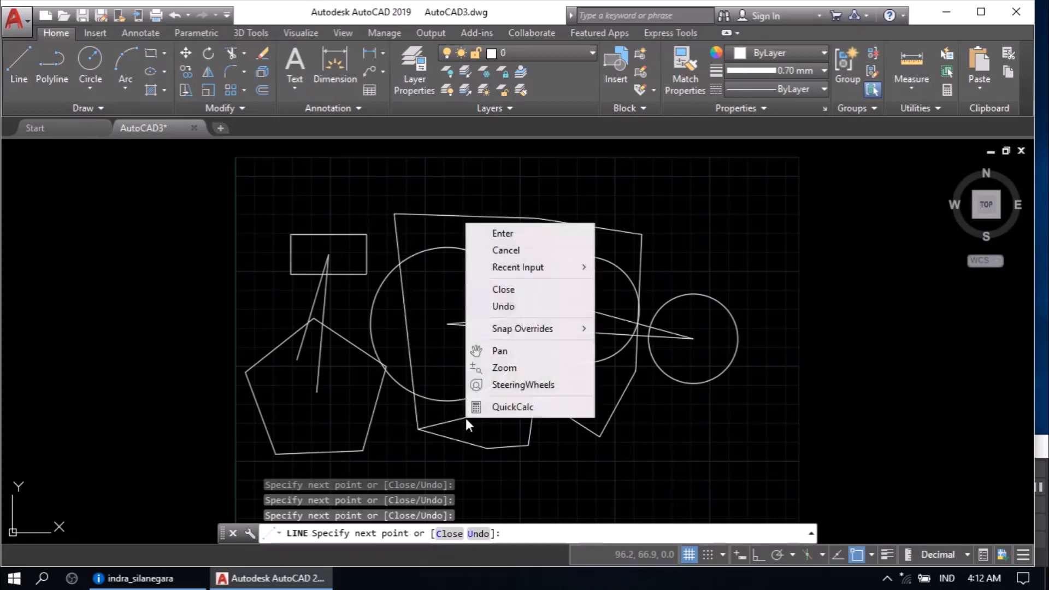
pyautogui.click(544, 230)
# Step: Replace Node object snap with Quadrant and draw a diamond through the four quadrants of the small rightmost circle
pyautogui.click(873, 545)
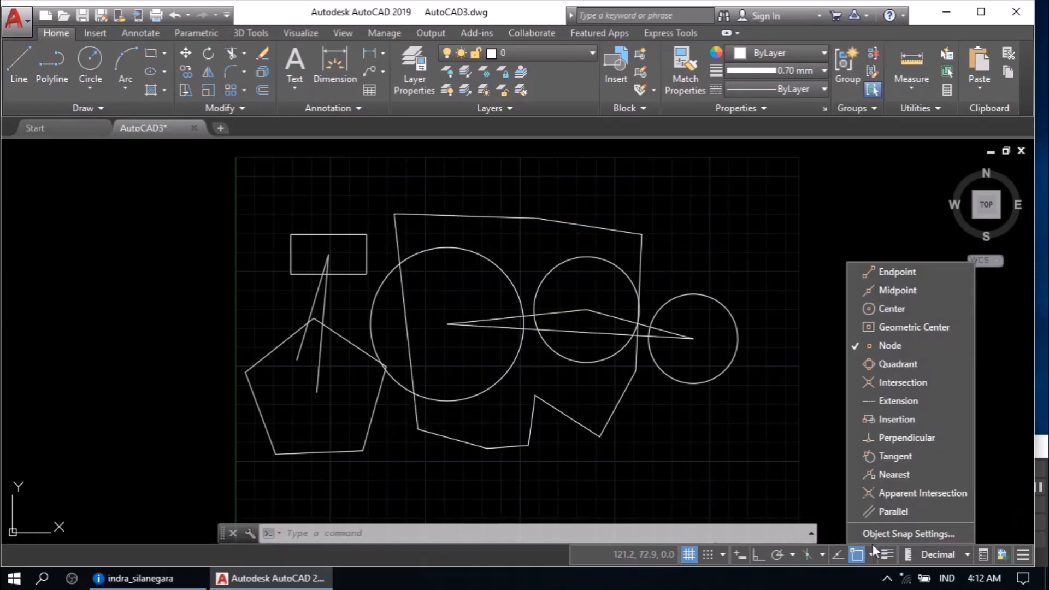
pyautogui.click(876, 350)
pyautogui.click(881, 365)
pyautogui.click(19, 61)
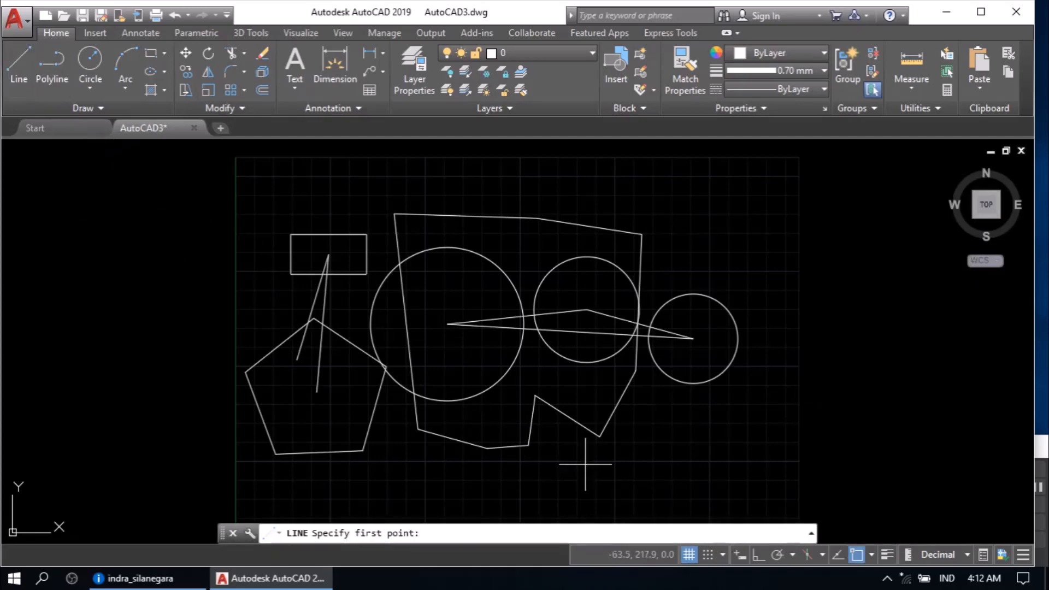
pyautogui.click(706, 377)
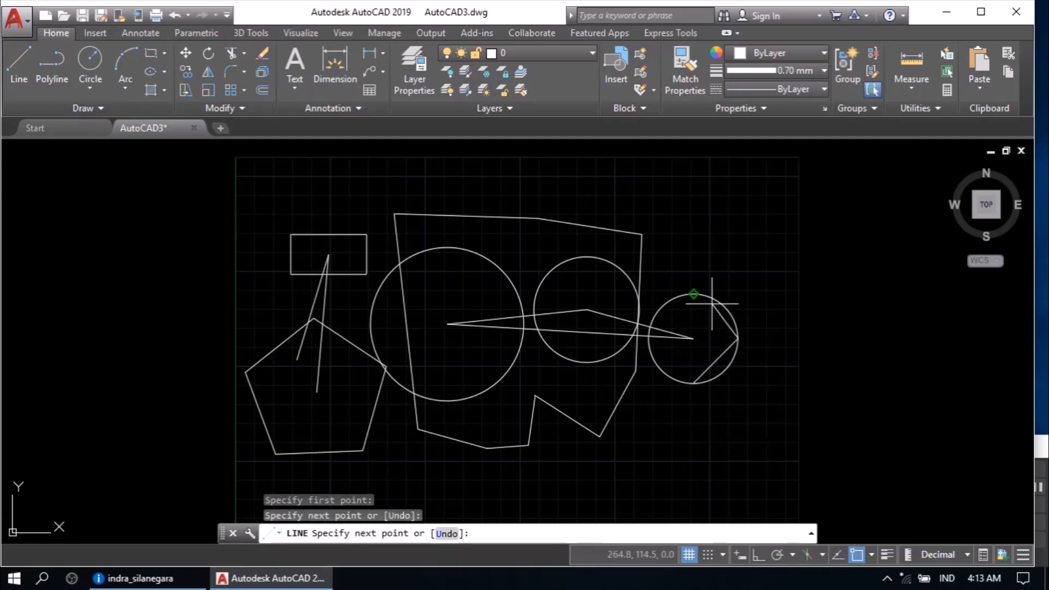
pyautogui.click(710, 304)
pyautogui.click(658, 317)
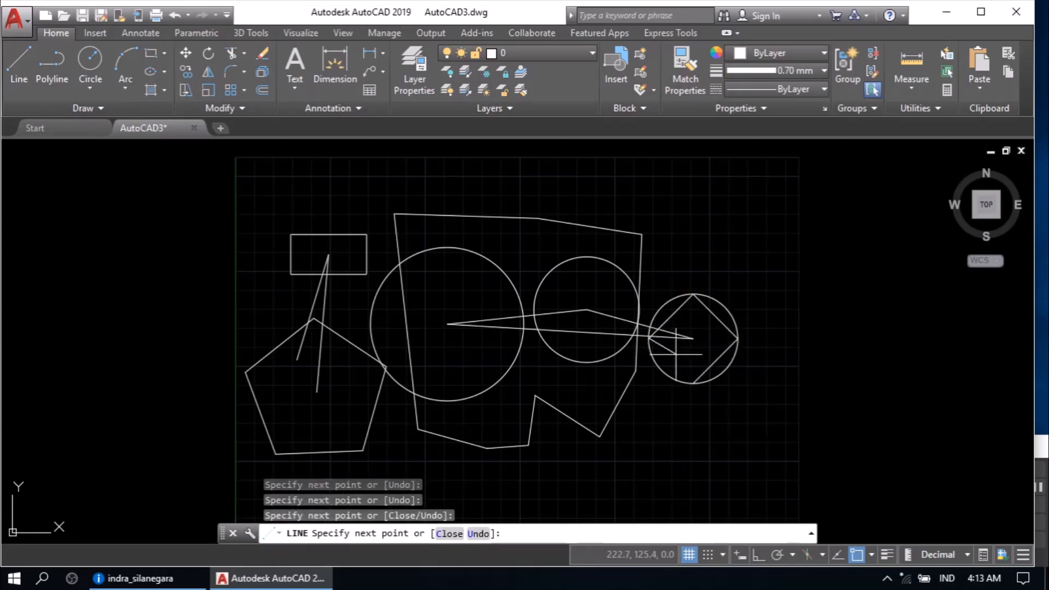
pyautogui.click(687, 382)
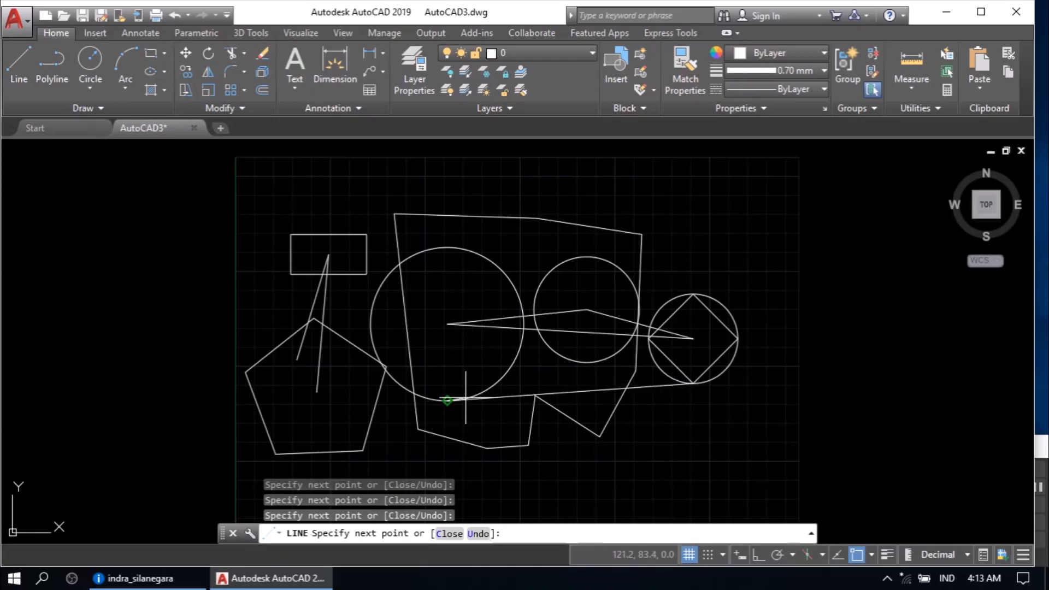
# Step: Continue the line to the large circle's bottom quadrant and around through its left, top and right quadrants
pyautogui.click(447, 248)
pyautogui.click(522, 324)
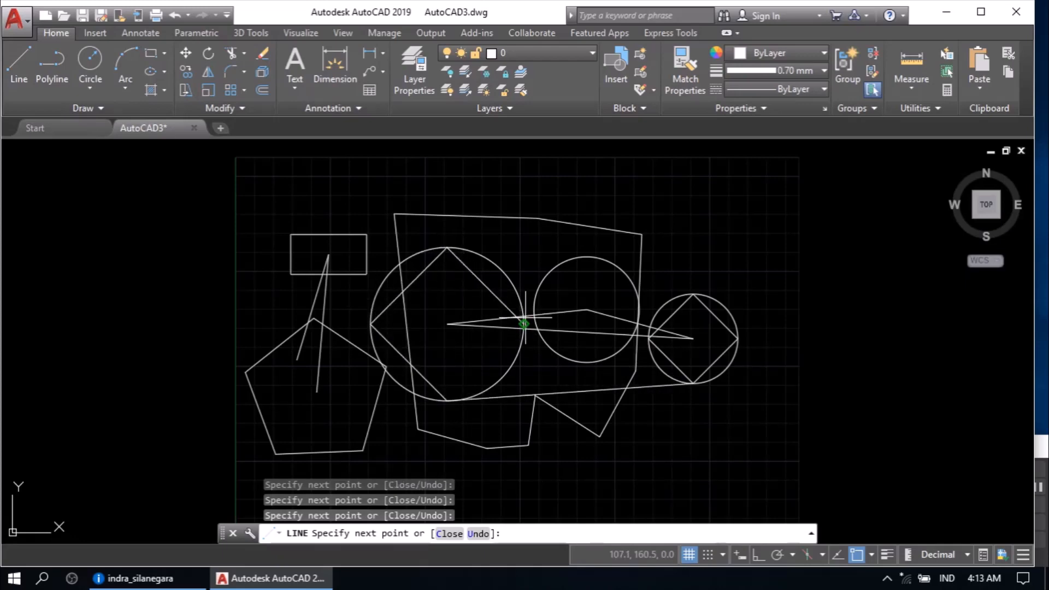
pyautogui.rightClick(484, 377)
pyautogui.click(524, 187)
# Step: Turn off Quadrant object snap and turn on Intersection
pyautogui.click(871, 555)
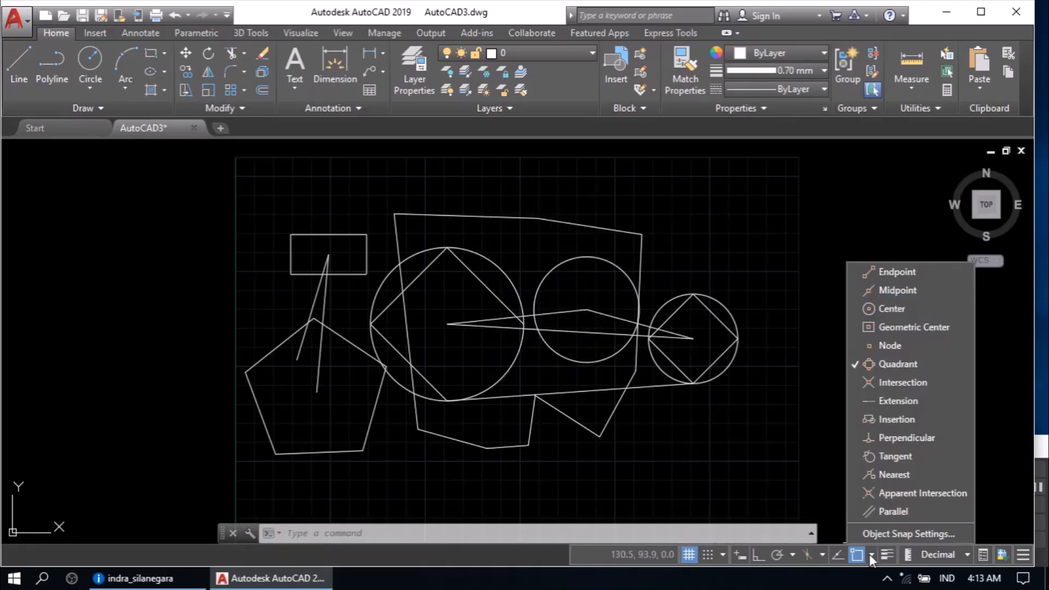
pyautogui.click(871, 365)
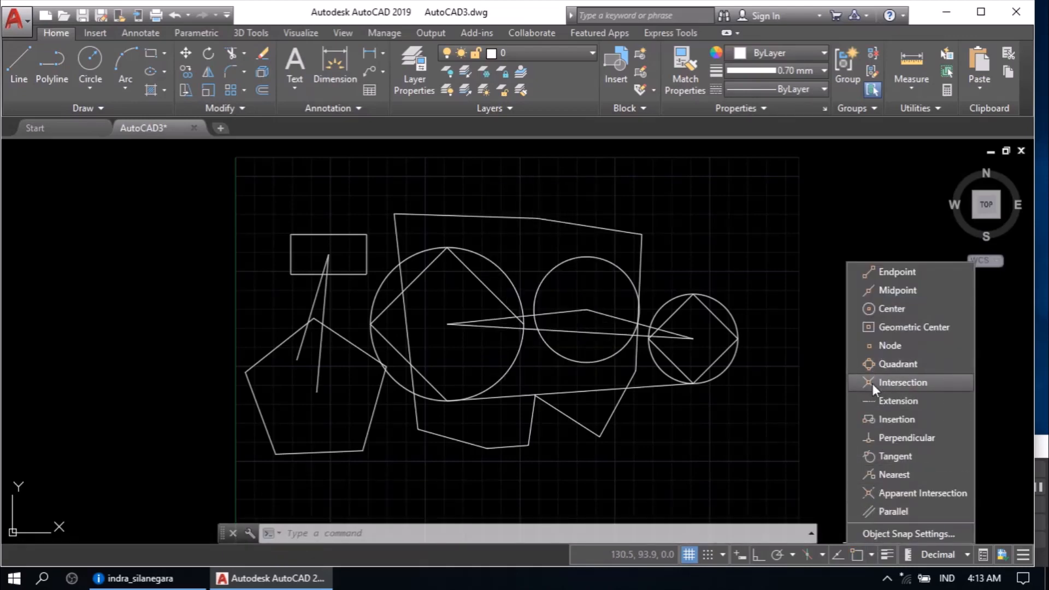
pyautogui.click(872, 382)
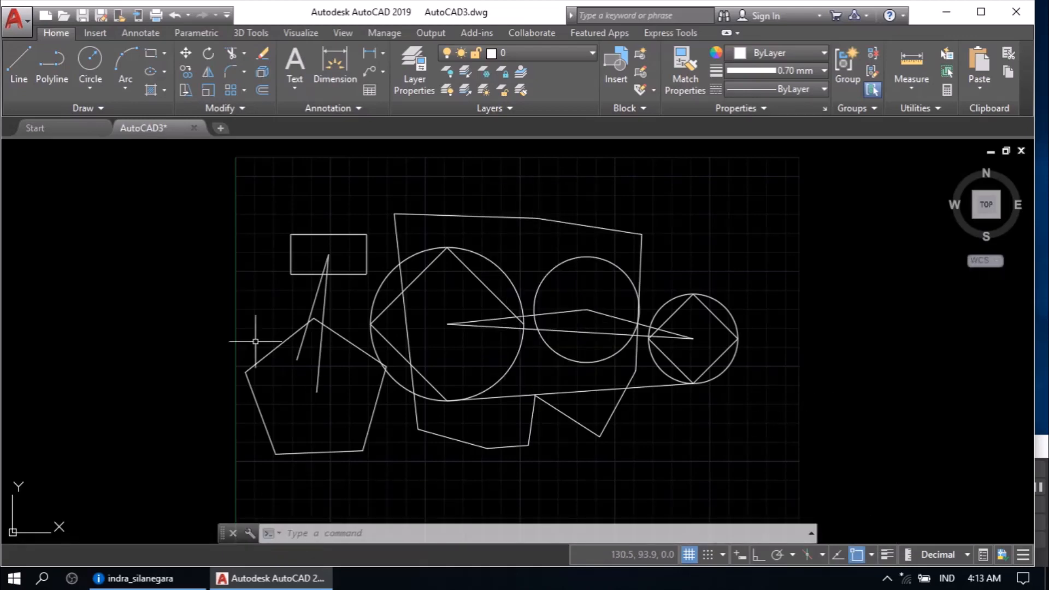
# Step: Draw connected lines between six intersections, from the corner below the circles via the rectangle's lower edge and both larger circles to the lower sloping line
pyautogui.click(14, 66)
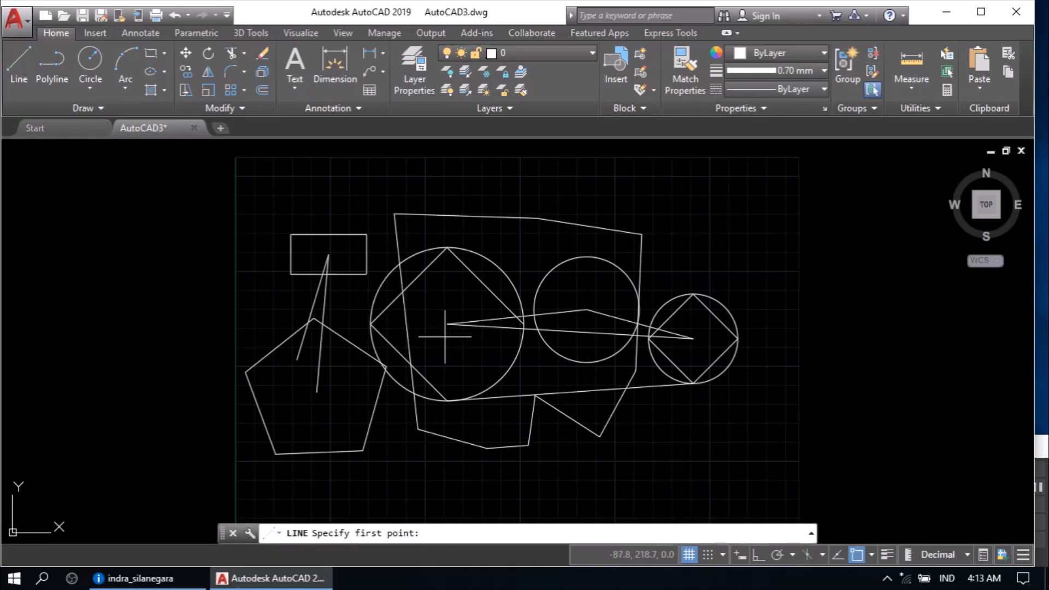
pyautogui.click(535, 394)
pyautogui.click(327, 274)
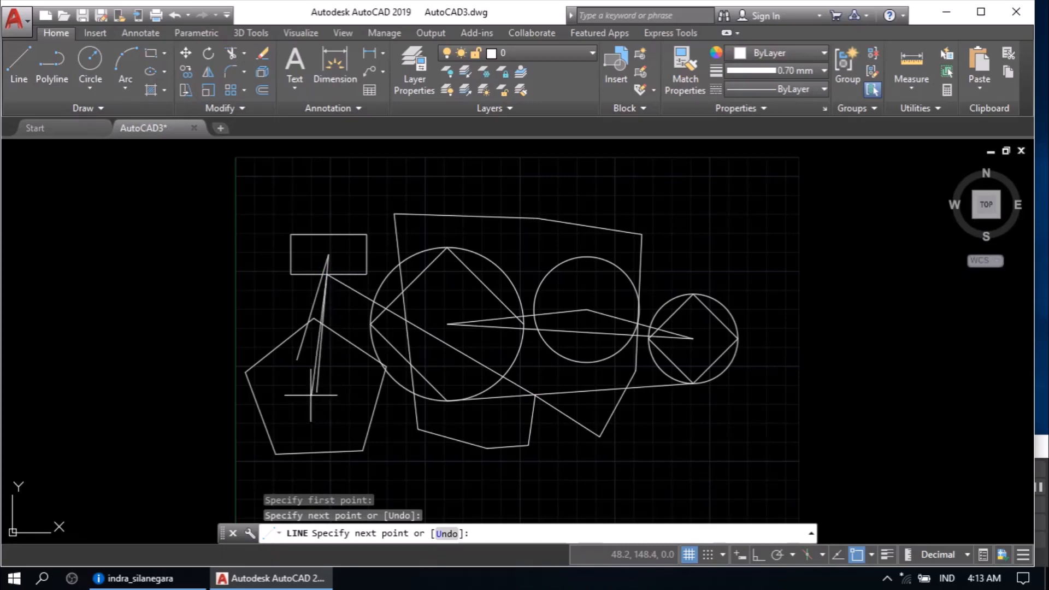
pyautogui.click(535, 315)
pyautogui.click(638, 301)
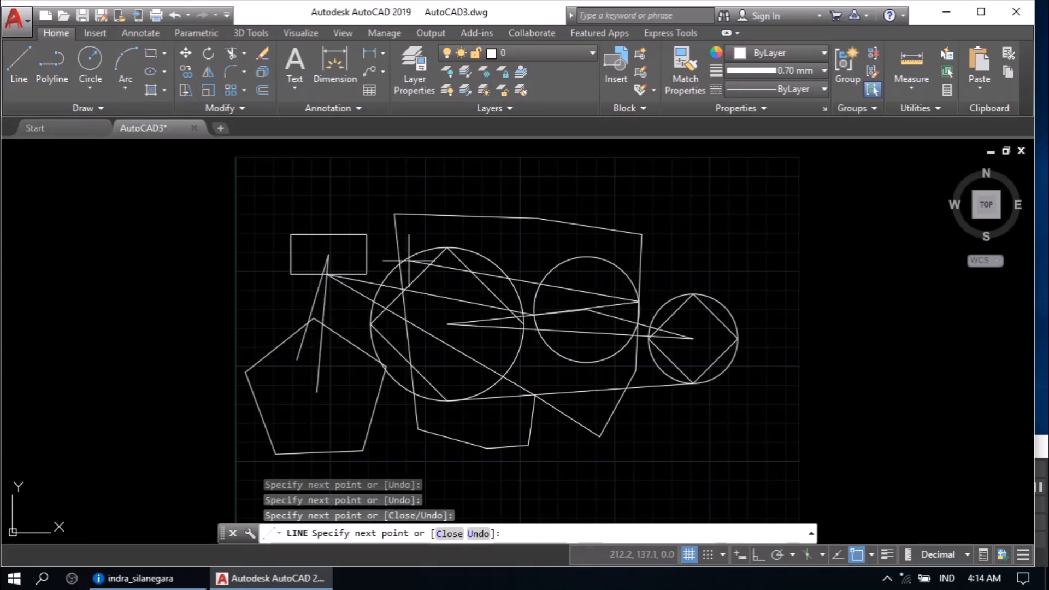
pyautogui.click(400, 264)
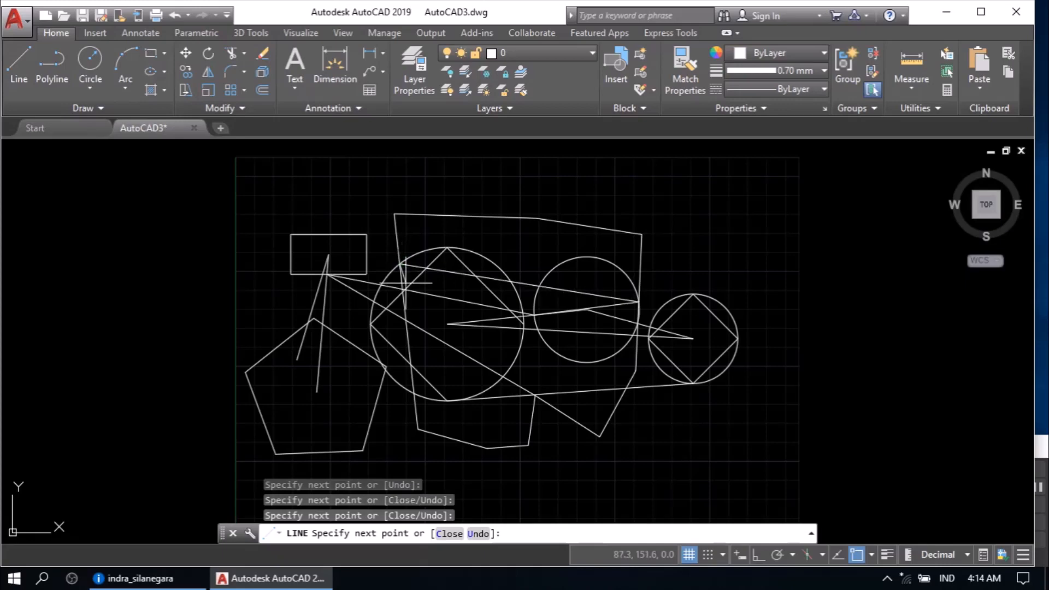
pyautogui.click(627, 389)
pyautogui.rightClick(260, 228)
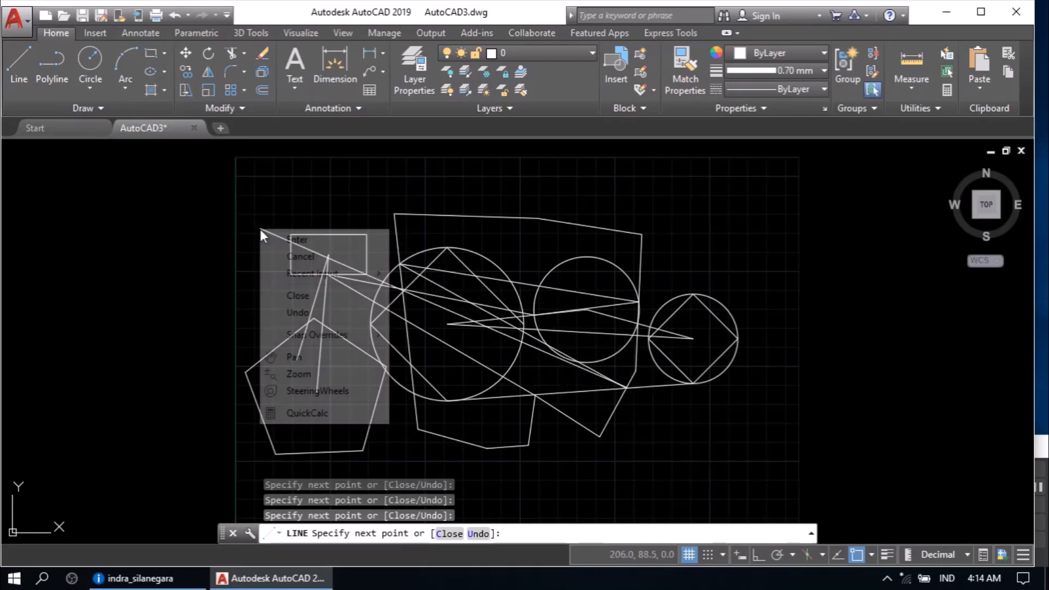
pyautogui.click(309, 238)
# Step: Select all the shapes and lines in the drawing and delete them
pyautogui.click(212, 177)
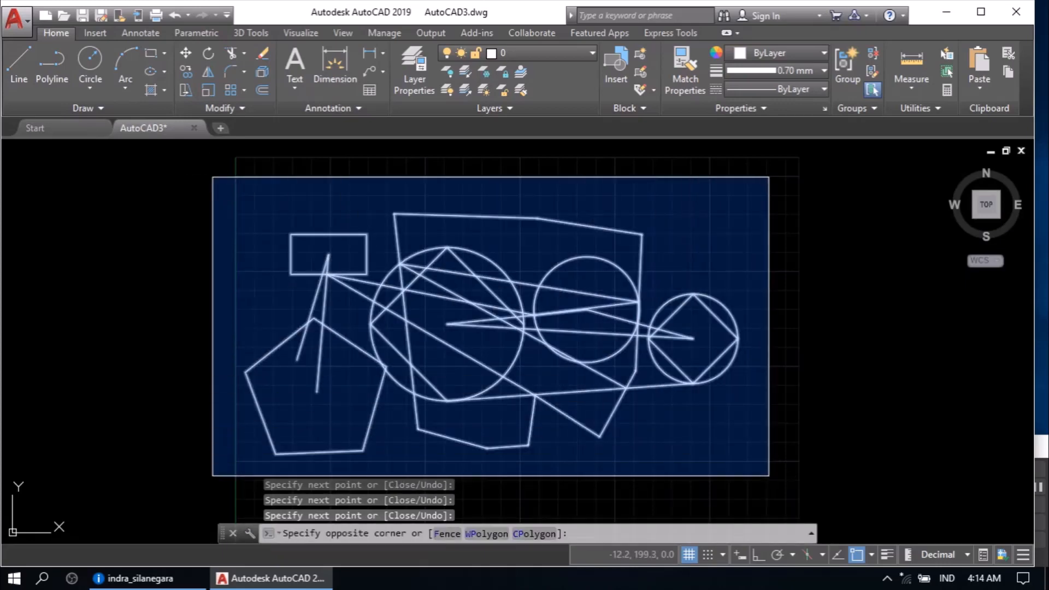
pyautogui.click(769, 475)
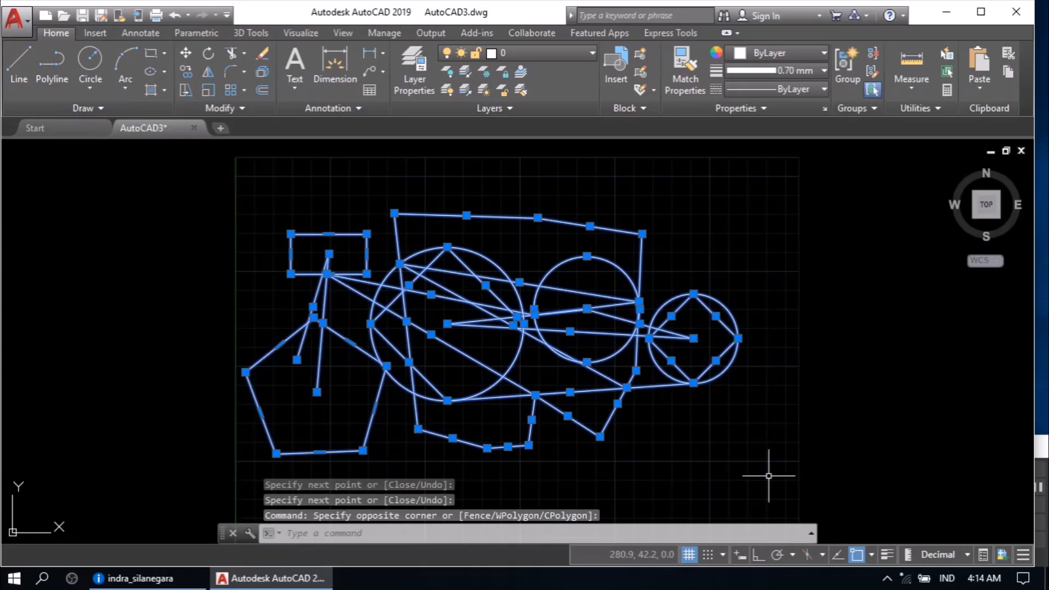
pyautogui.press('Delete')
# Step: Turn on Extension object snap and turn off Geometric Center
pyautogui.click(873, 554)
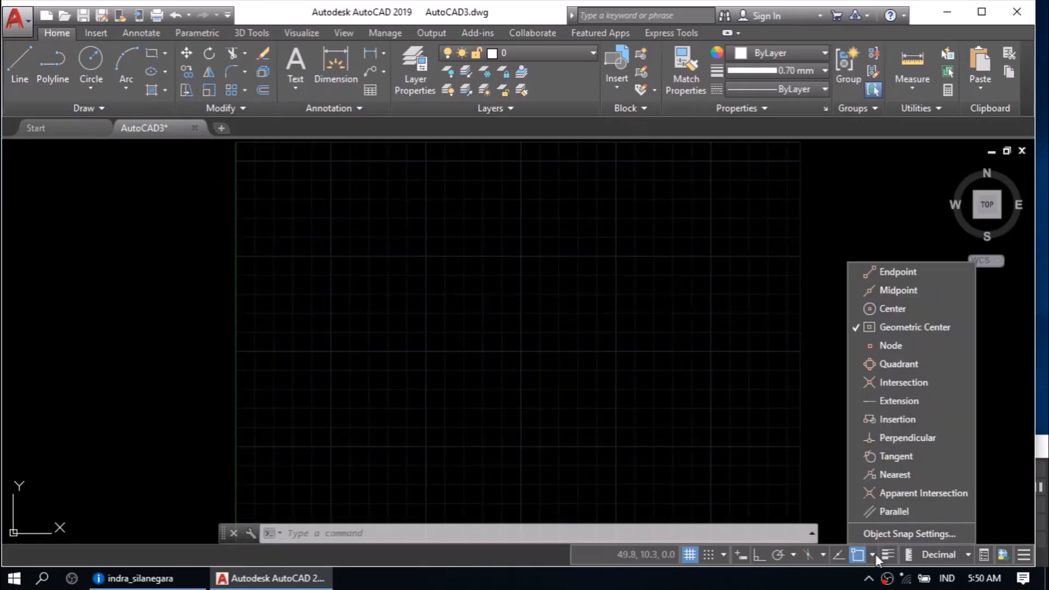
pyautogui.click(896, 408)
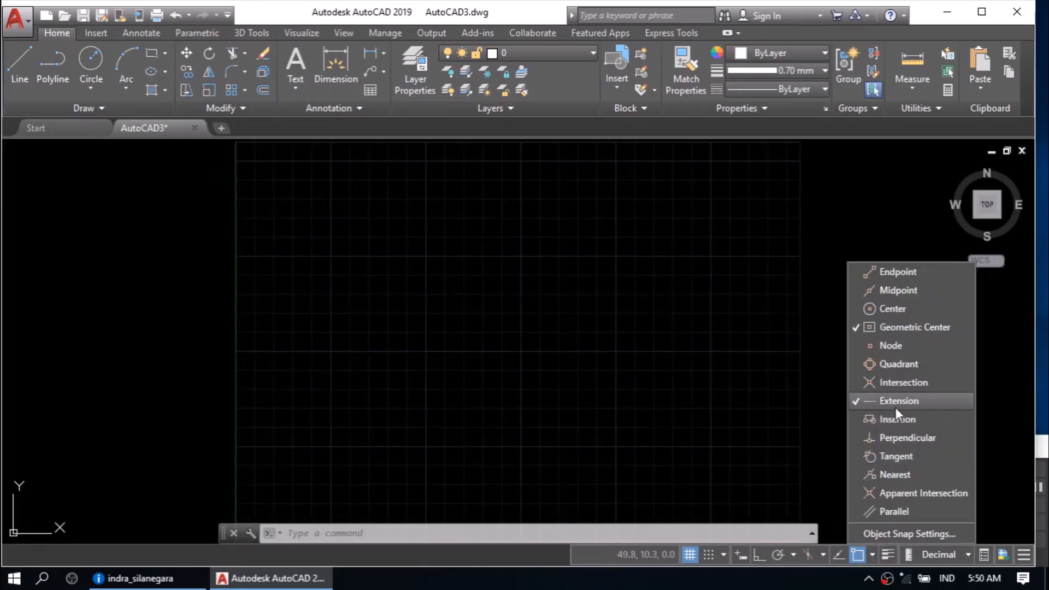
pyautogui.click(894, 329)
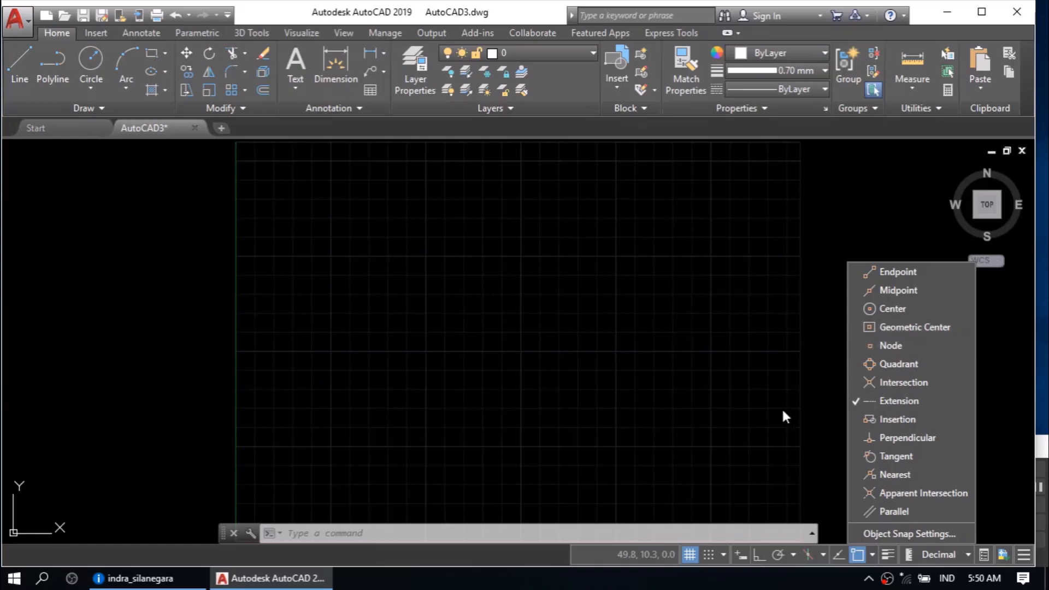
# Step: Draw a single line sloping down to the right across the upper half of the grid
pyautogui.click(21, 59)
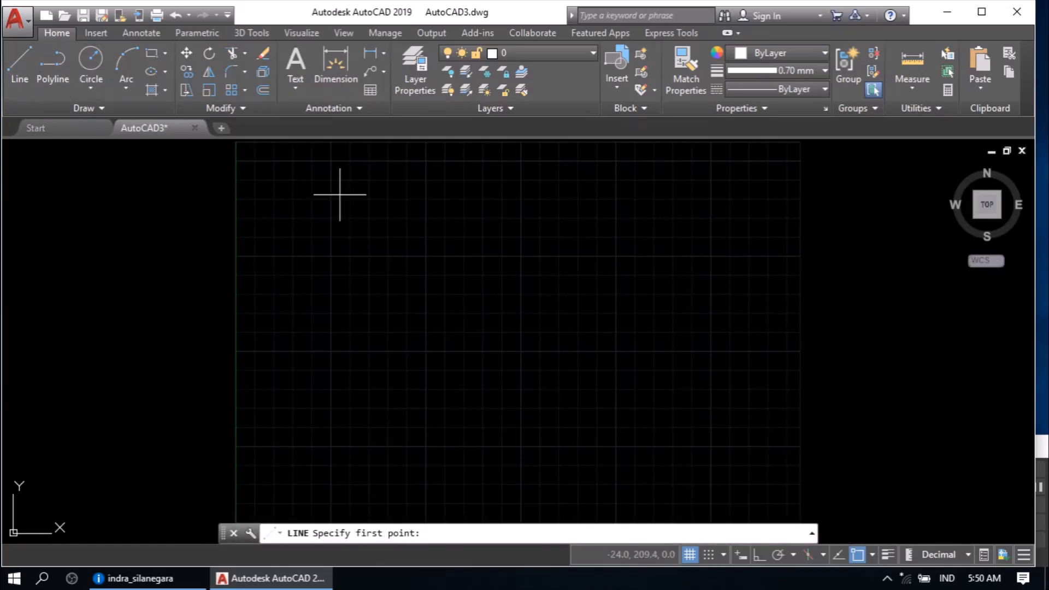
pyautogui.click(350, 214)
pyautogui.rightClick(613, 303)
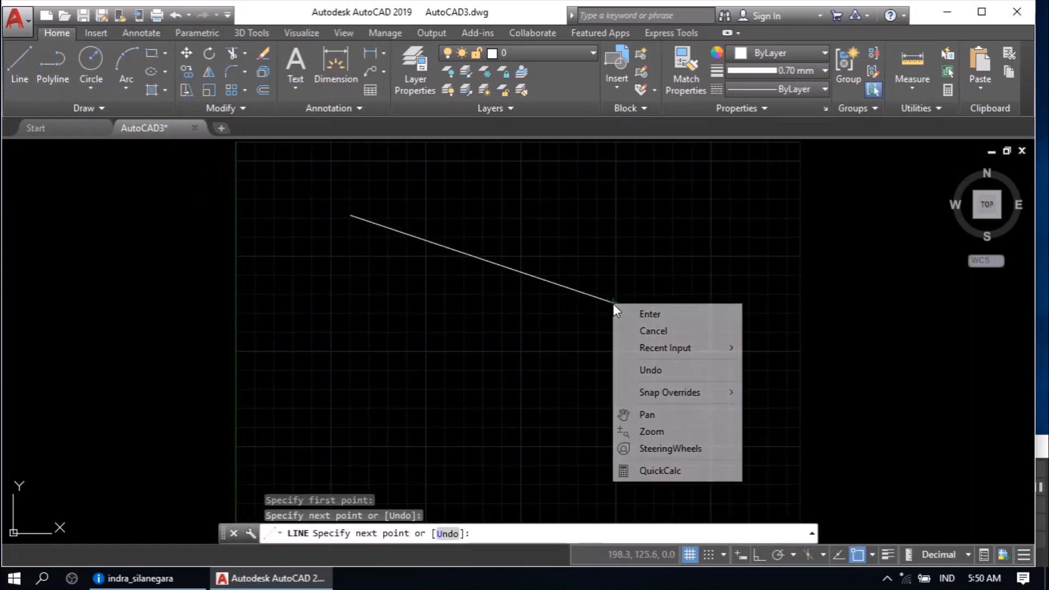
pyautogui.click(634, 314)
pyautogui.click(316, 437)
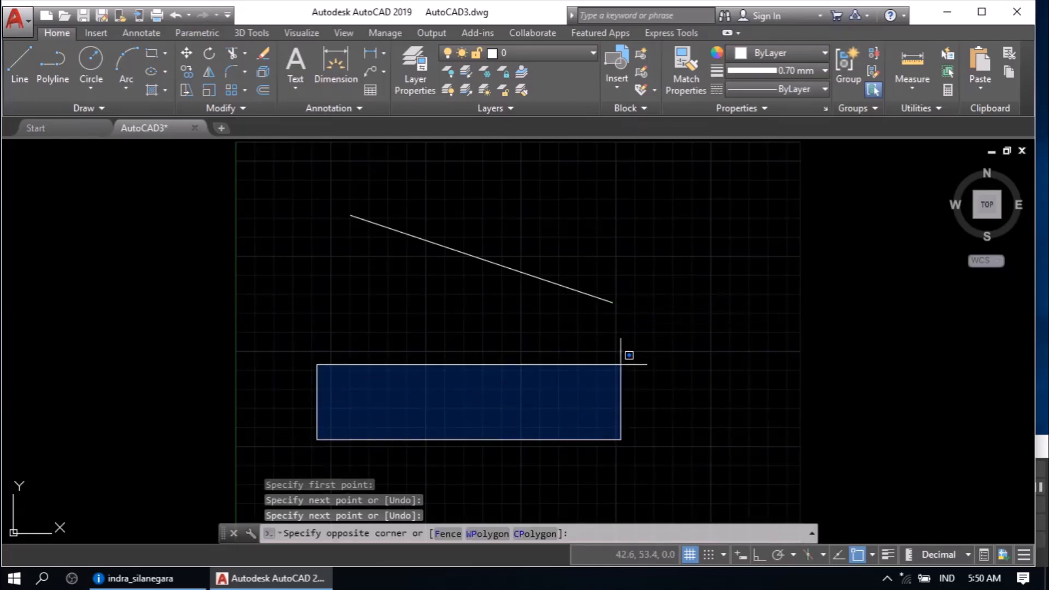
pyautogui.click(611, 370)
# Step: Draw a second line below the first, rising to the right so that the two lines converge
pyautogui.rightClick(581, 378)
pyautogui.click(641, 105)
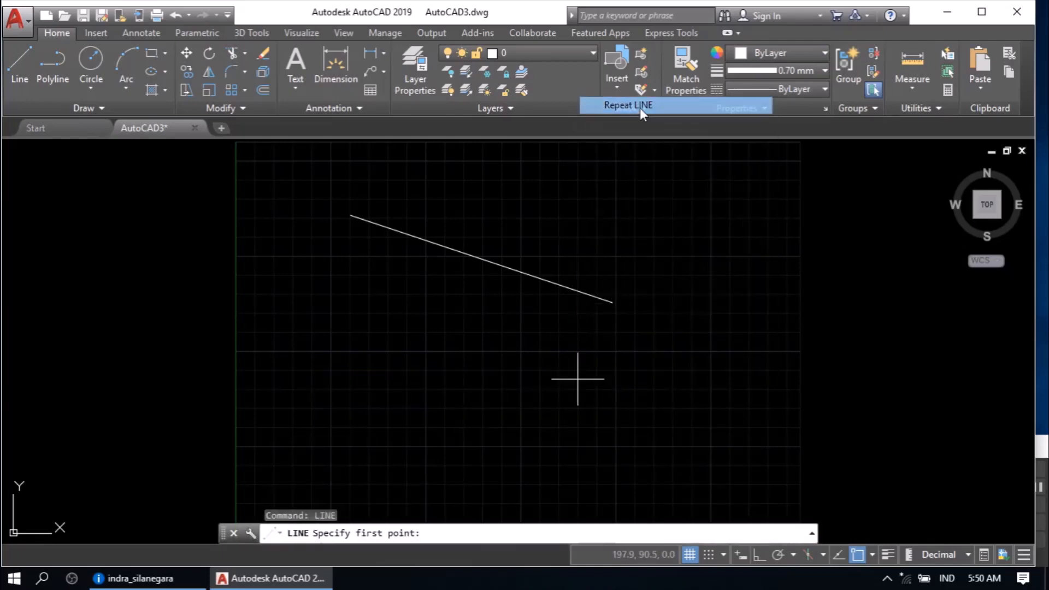
pyautogui.click(363, 445)
pyautogui.click(608, 383)
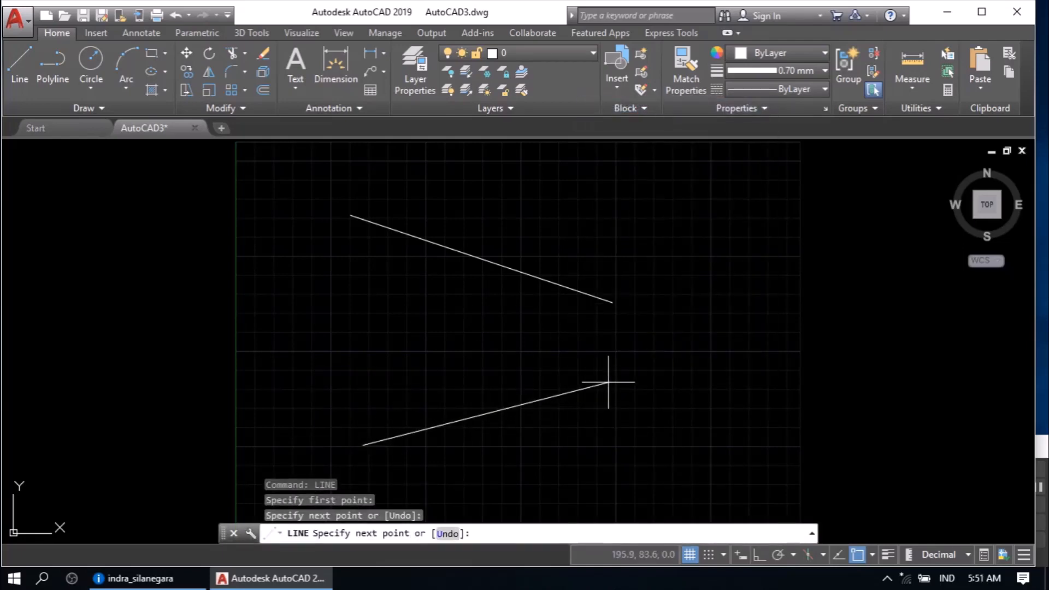
pyautogui.rightClick(609, 383)
pyautogui.click(644, 393)
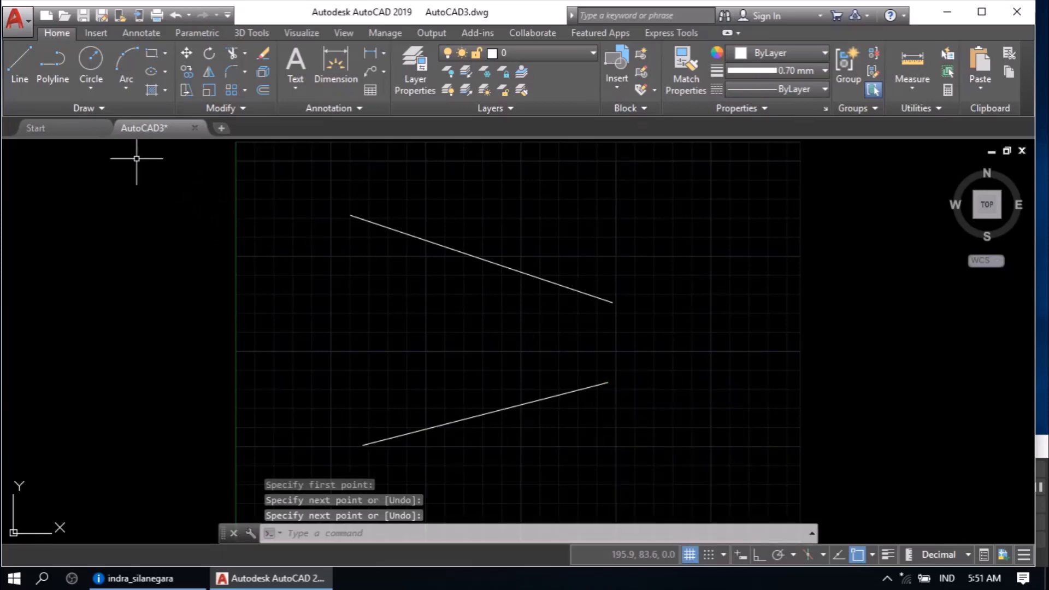
# Step: Draw a short line beyond the grid's right edge, from the upper line's extension to the lower line's extension
pyautogui.click(28, 67)
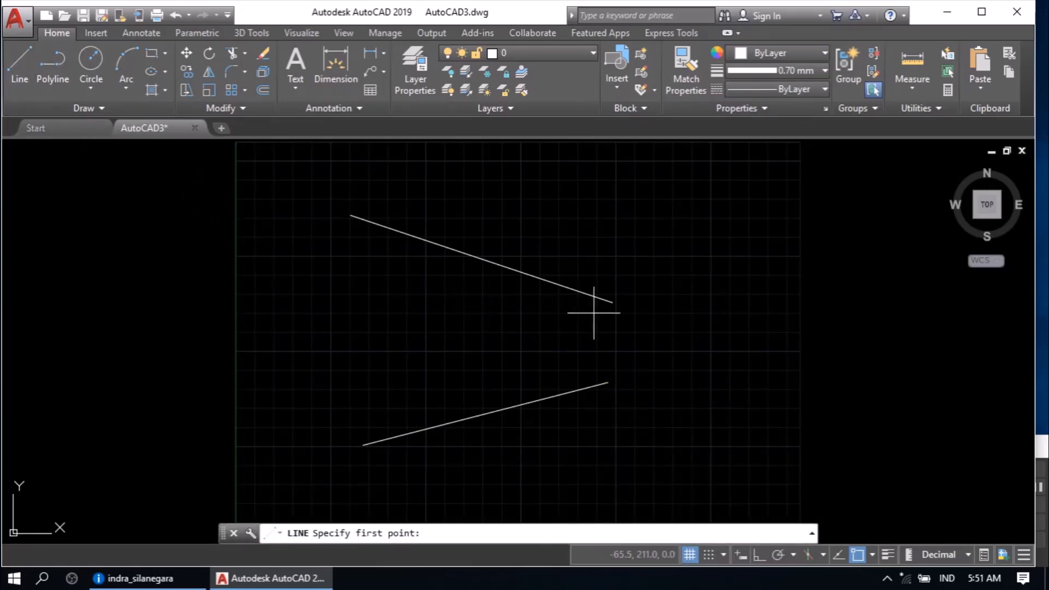
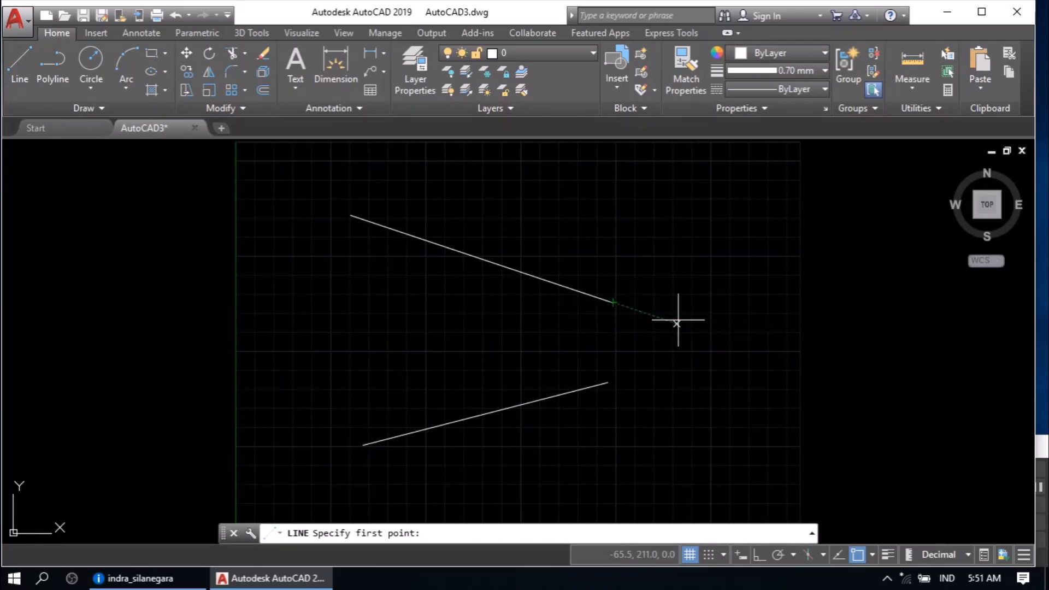
pyautogui.click(870, 389)
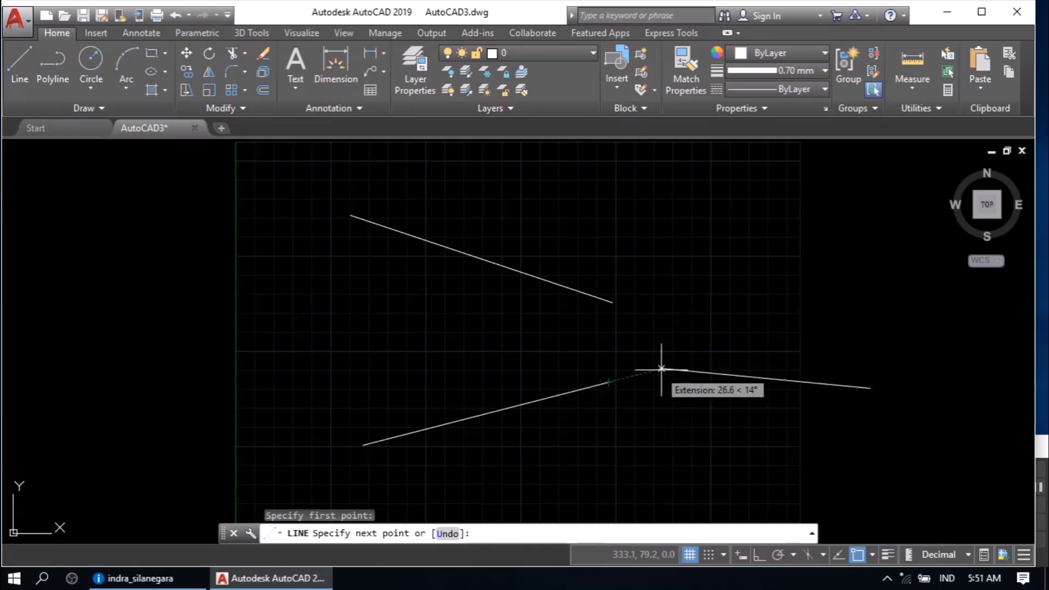
pyautogui.click(857, 321)
pyautogui.rightClick(857, 321)
pyautogui.click(906, 330)
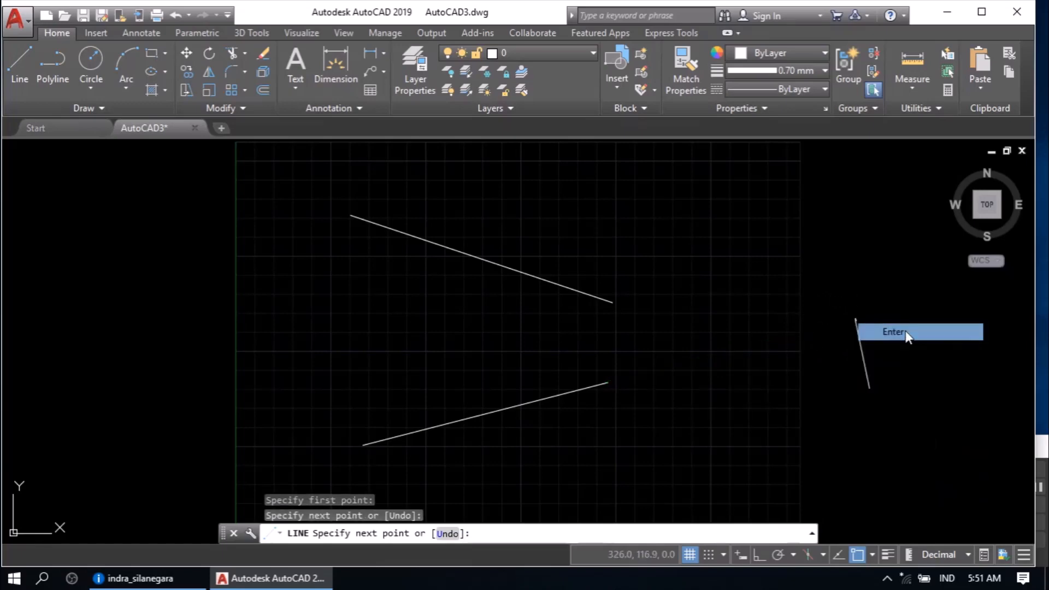
# Step: Turn on Perpendicular object snap and turn off Extension
pyautogui.click(872, 555)
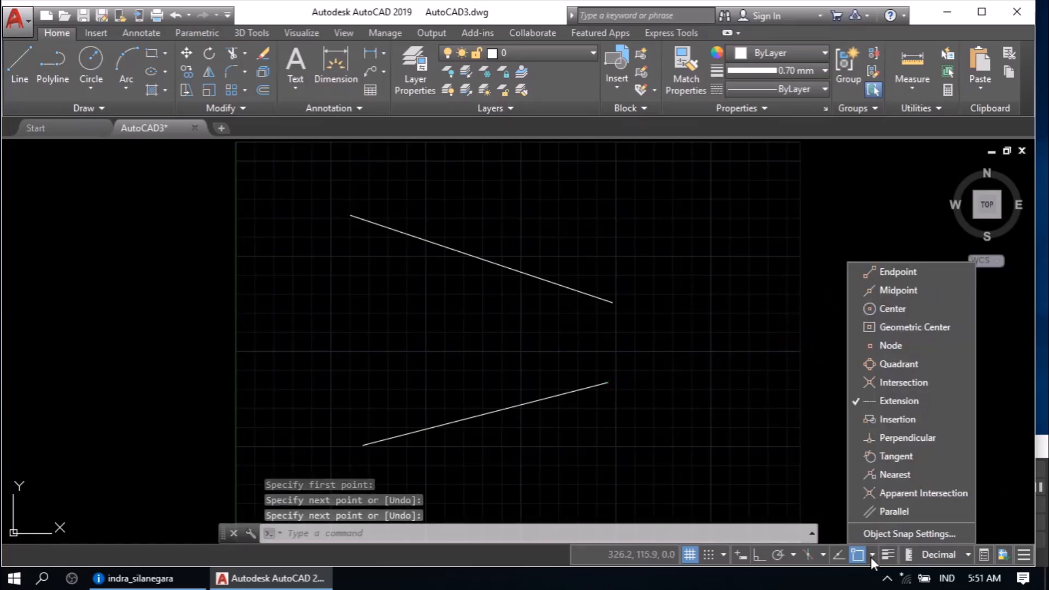
pyautogui.click(898, 444)
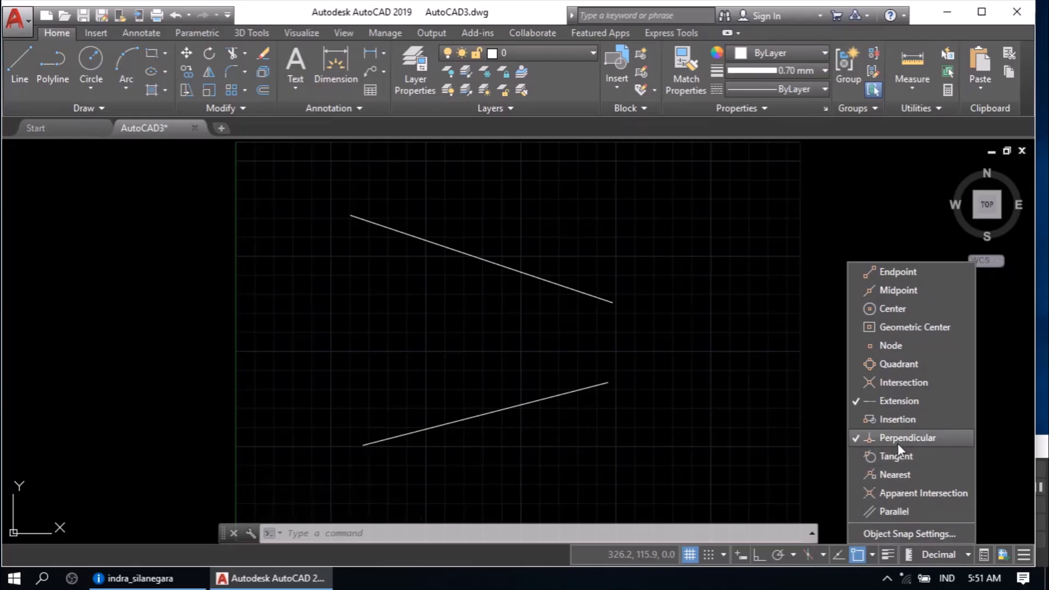
pyautogui.click(897, 400)
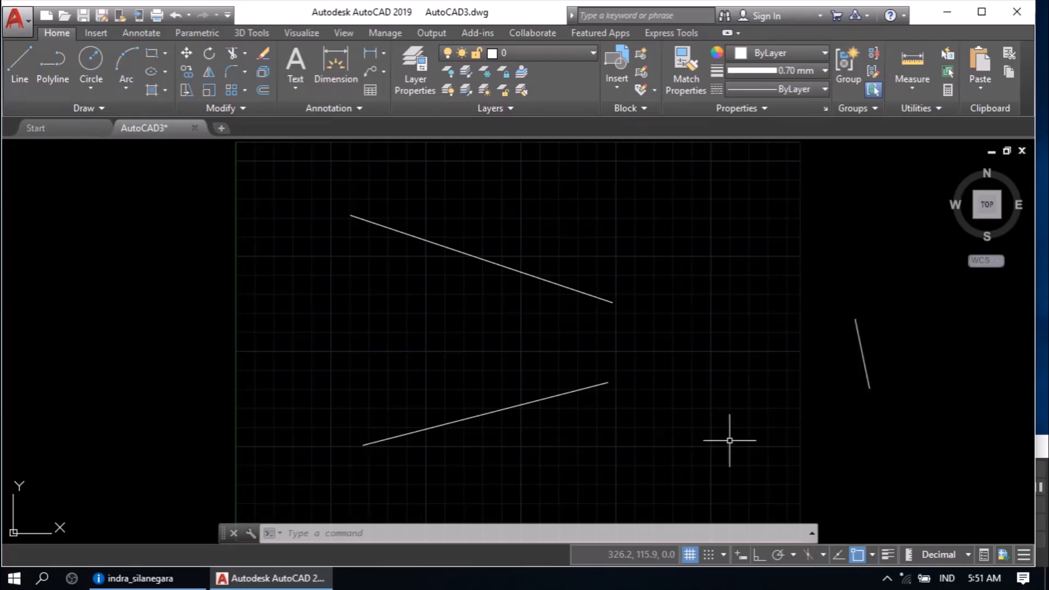
# Step: Draw a narrowing zigzag between the two converging lines, snapping each segment perpendicular to the opposite line and continuing past their right ends
pyautogui.click(20, 65)
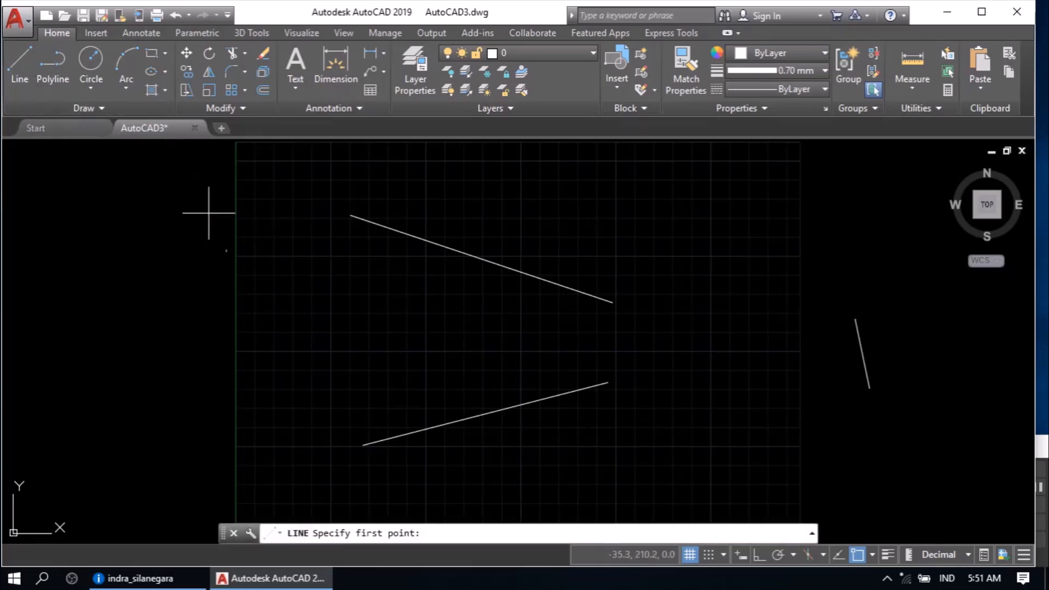
pyautogui.click(393, 374)
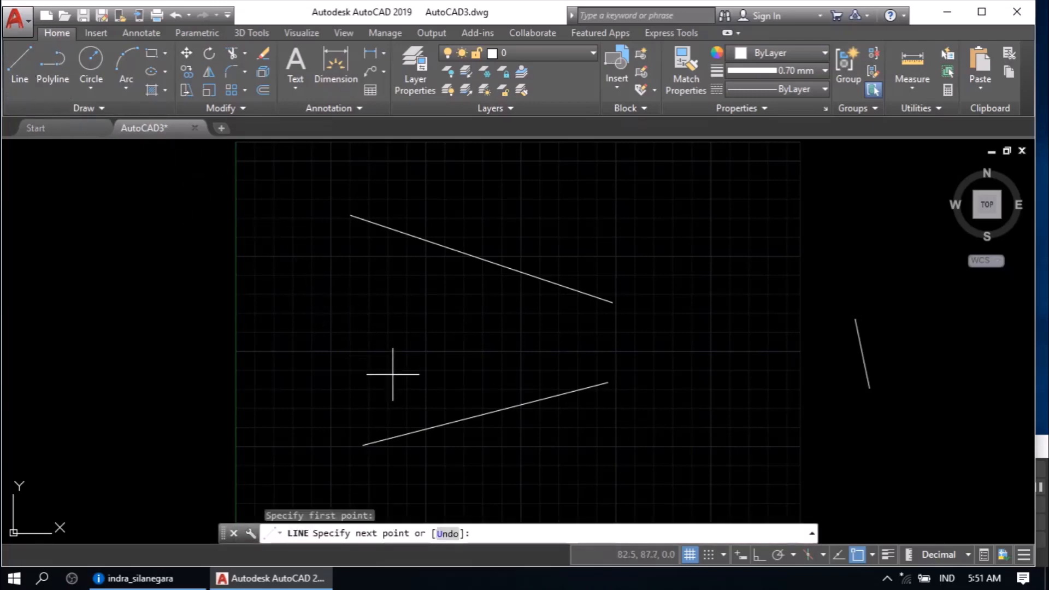
pyautogui.click(453, 250)
pyautogui.click(465, 419)
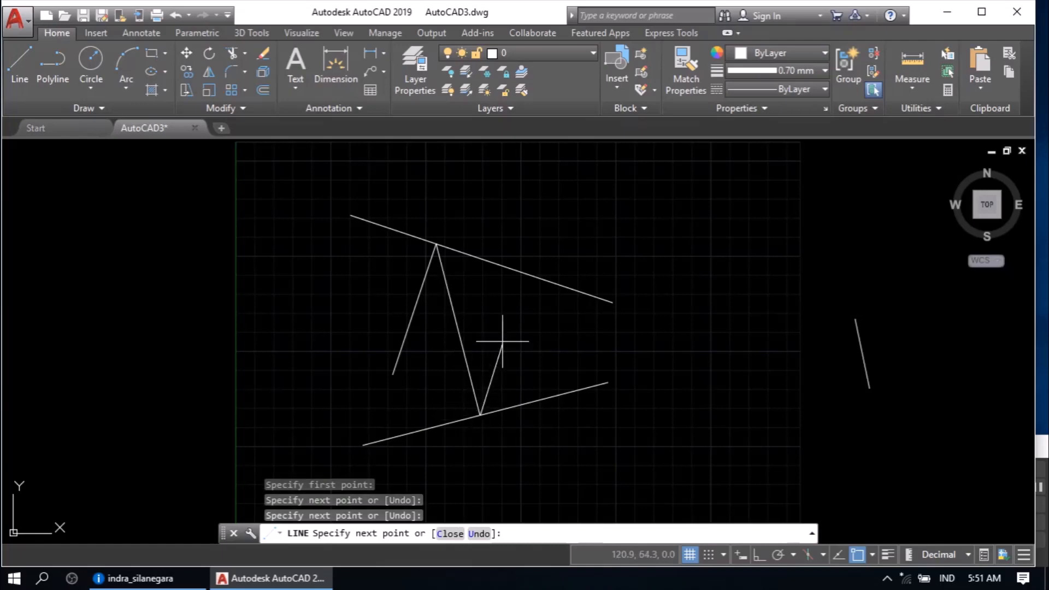
pyautogui.click(527, 275)
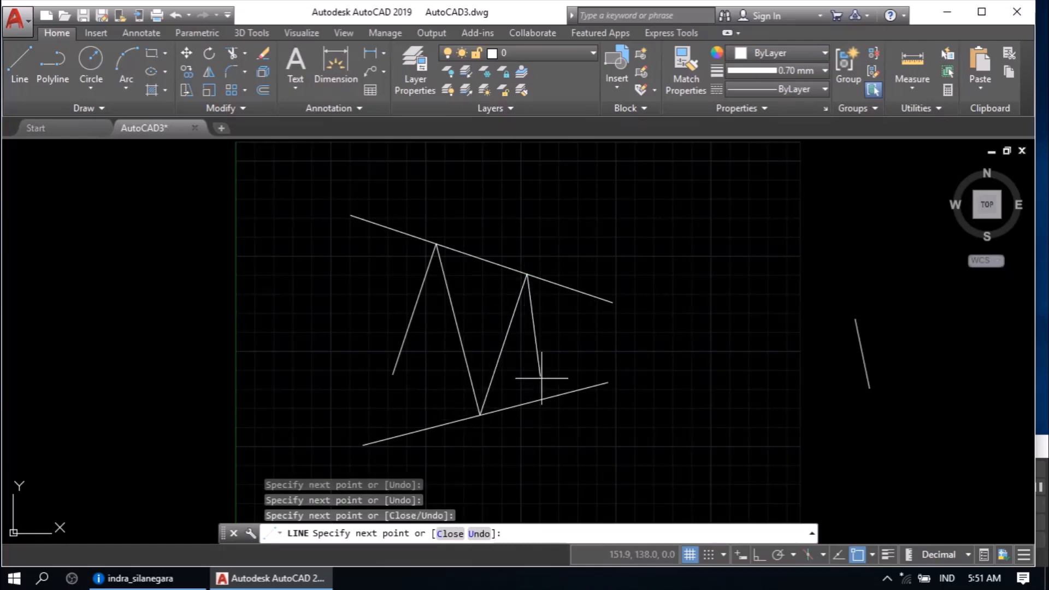
pyautogui.click(558, 395)
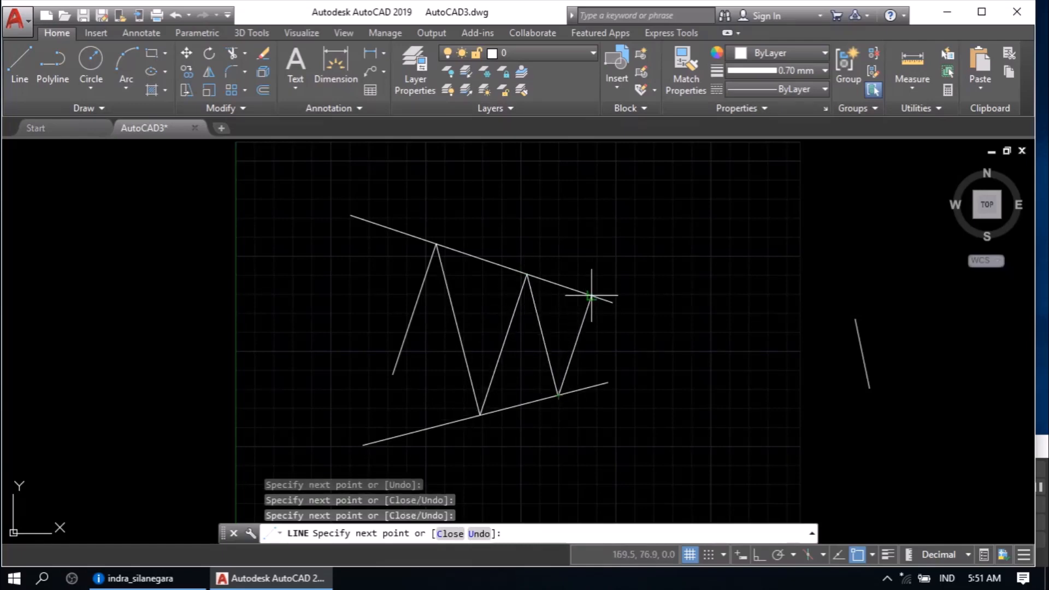
pyautogui.click(592, 296)
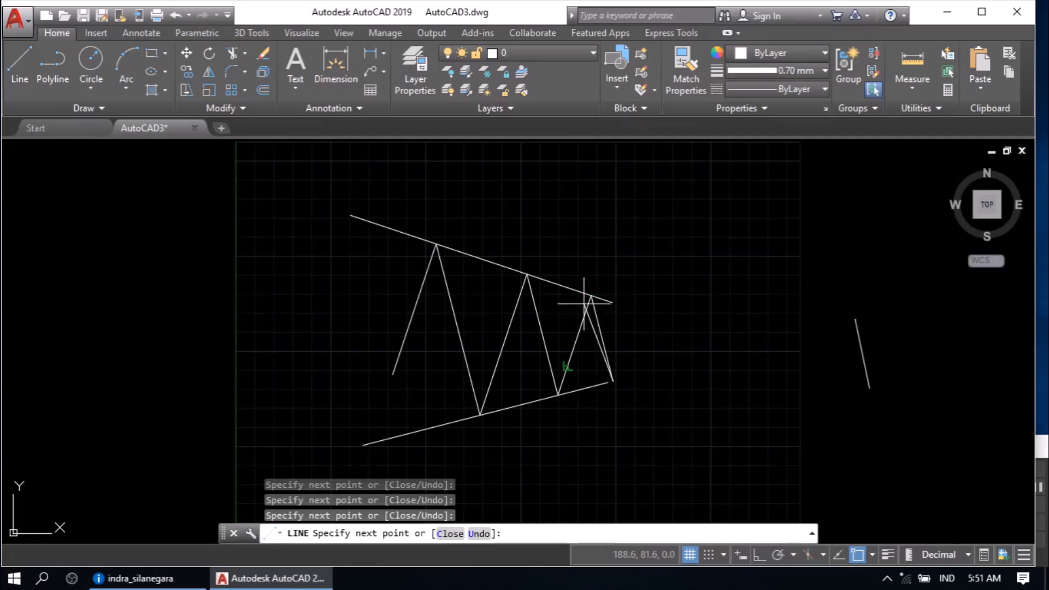
pyautogui.click(653, 371)
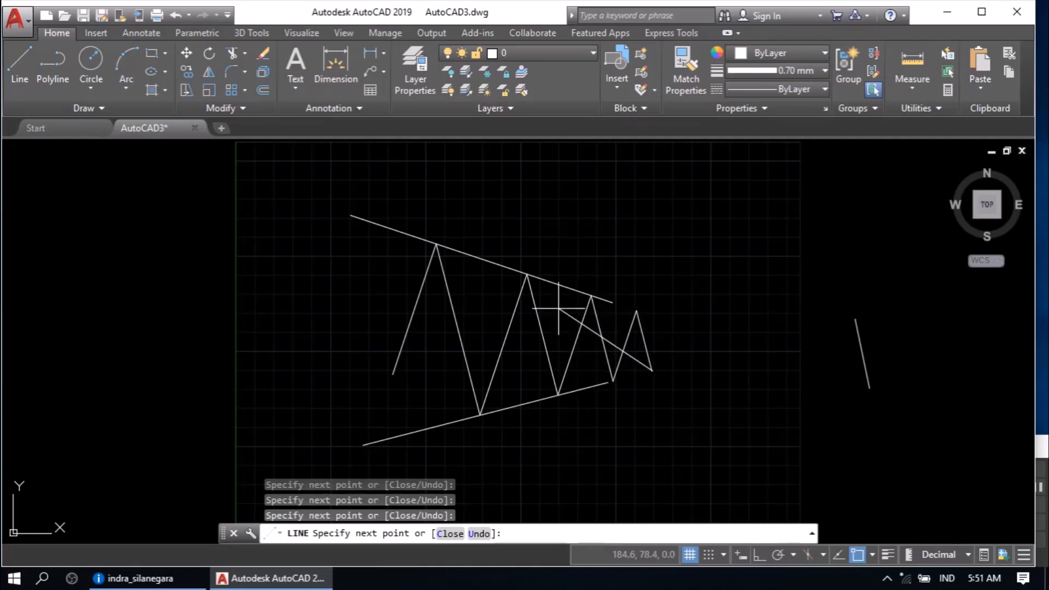
pyautogui.click(680, 364)
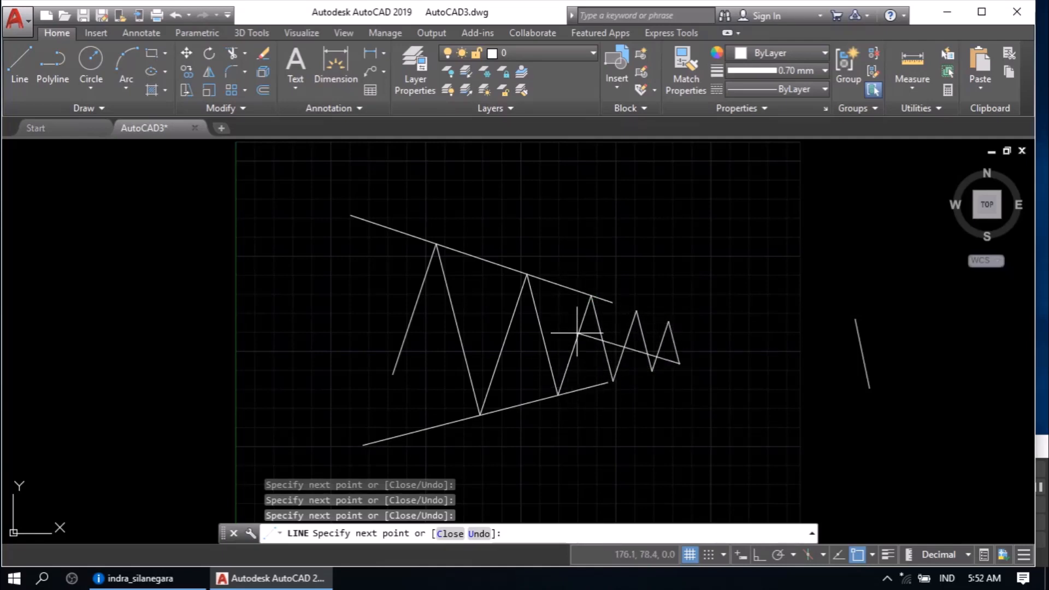
pyautogui.click(690, 328)
pyautogui.rightClick(570, 289)
pyautogui.click(604, 301)
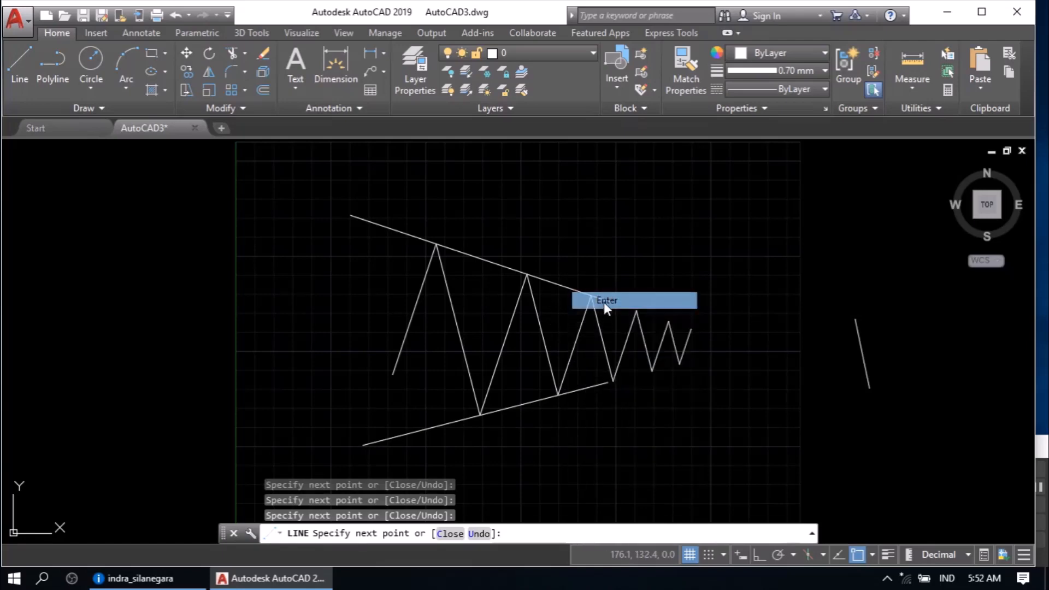
# Step: Turn on Tangent object snap and turn off Perpendicular
pyautogui.click(872, 555)
pyautogui.click(896, 457)
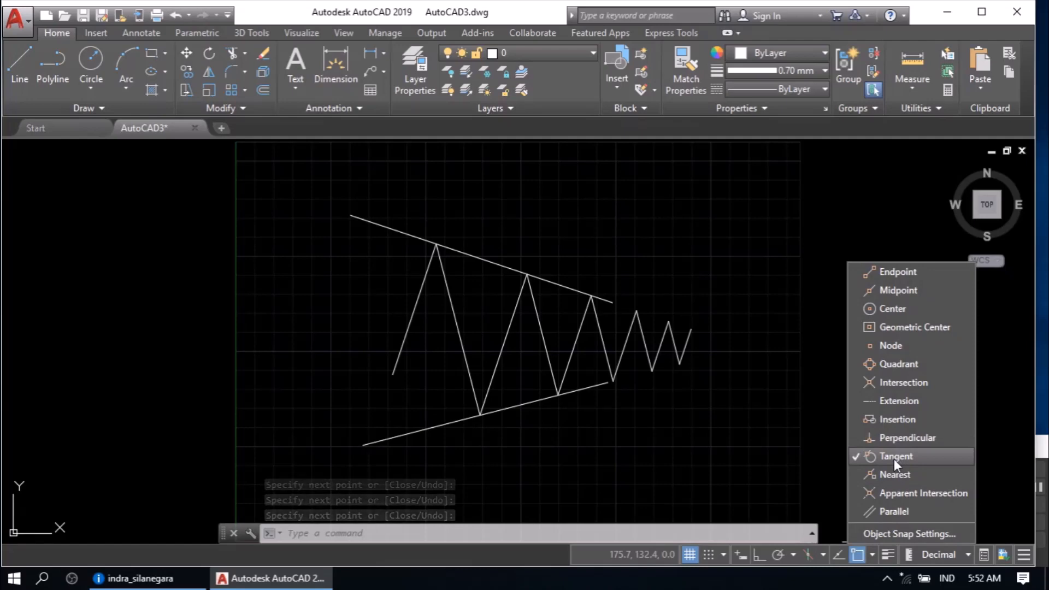
# Step: Draw a circle of radius about 25 just above the upper line's lower end, and a larger circle to its right
pyautogui.click(89, 56)
pyautogui.click(567, 229)
pyautogui.click(614, 215)
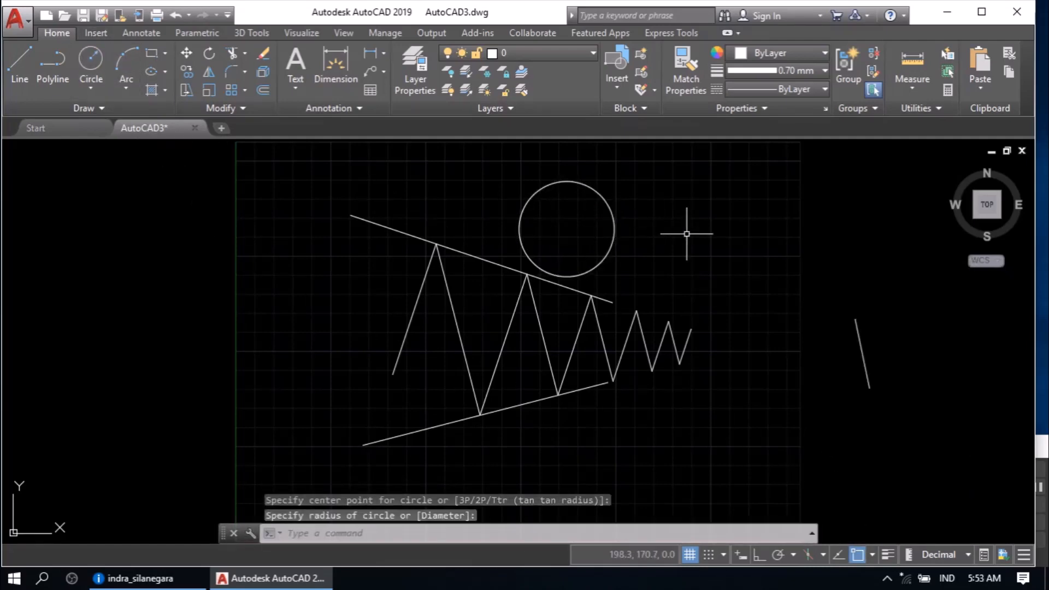
pyautogui.rightClick(689, 235)
pyautogui.click(748, 244)
pyautogui.click(731, 239)
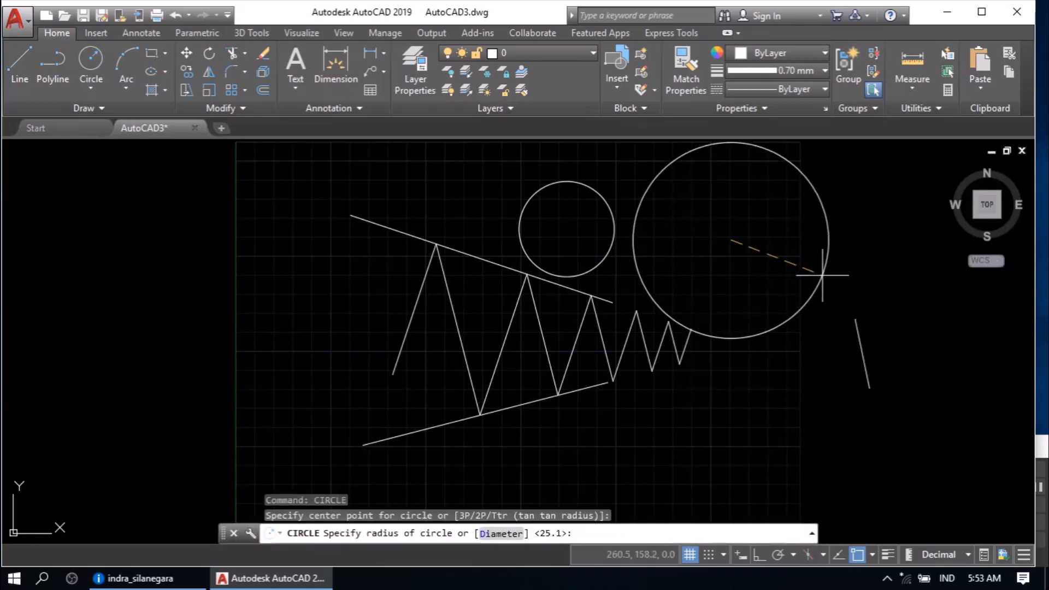
pyautogui.click(802, 260)
pyautogui.rightClick(804, 264)
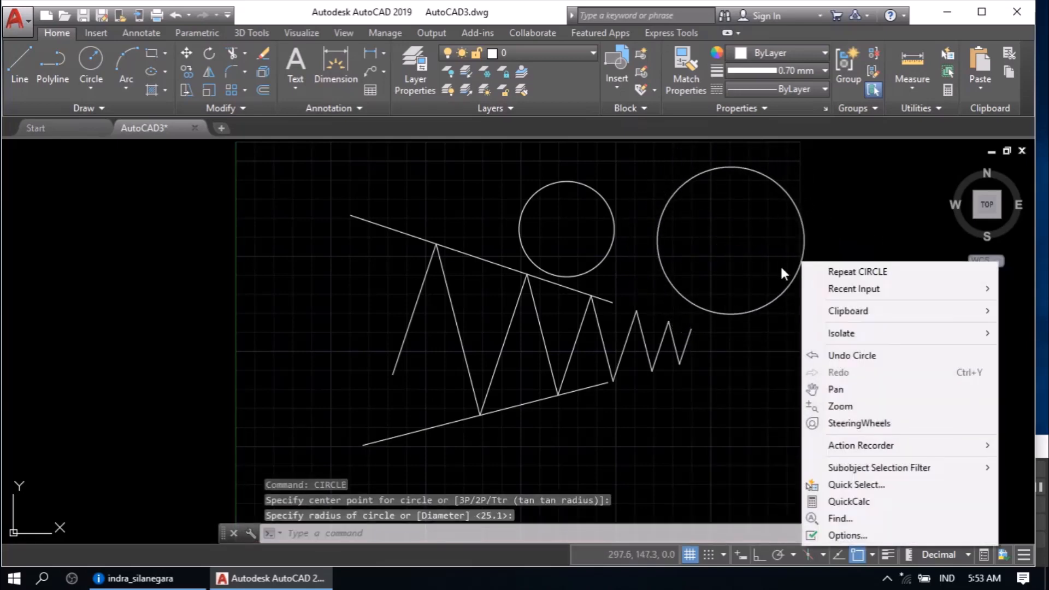
pyautogui.click(702, 252)
pyautogui.click(356, 263)
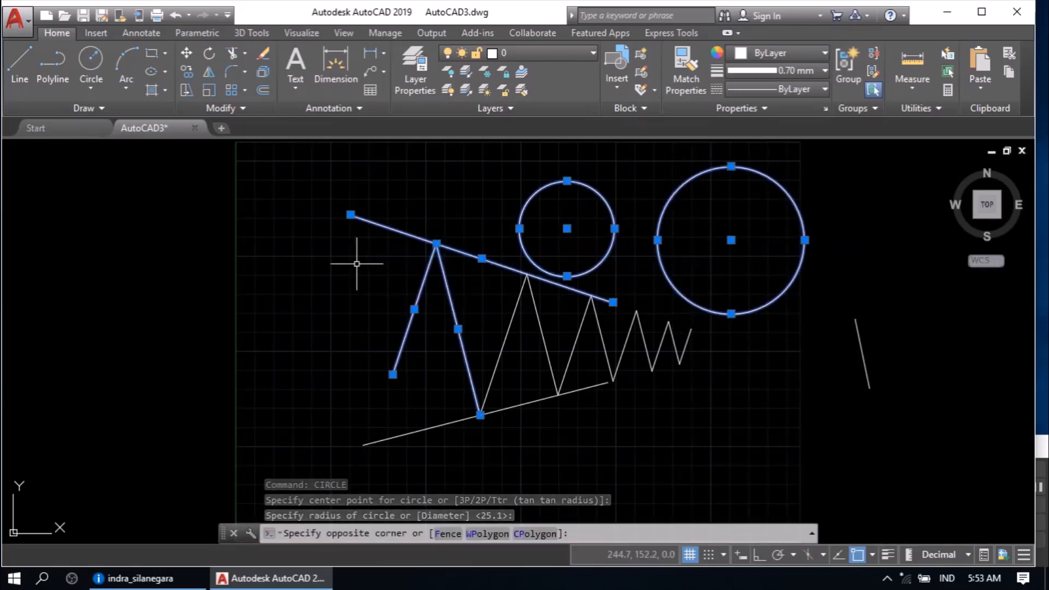
pyautogui.click(274, 195)
pyautogui.click(179, 172)
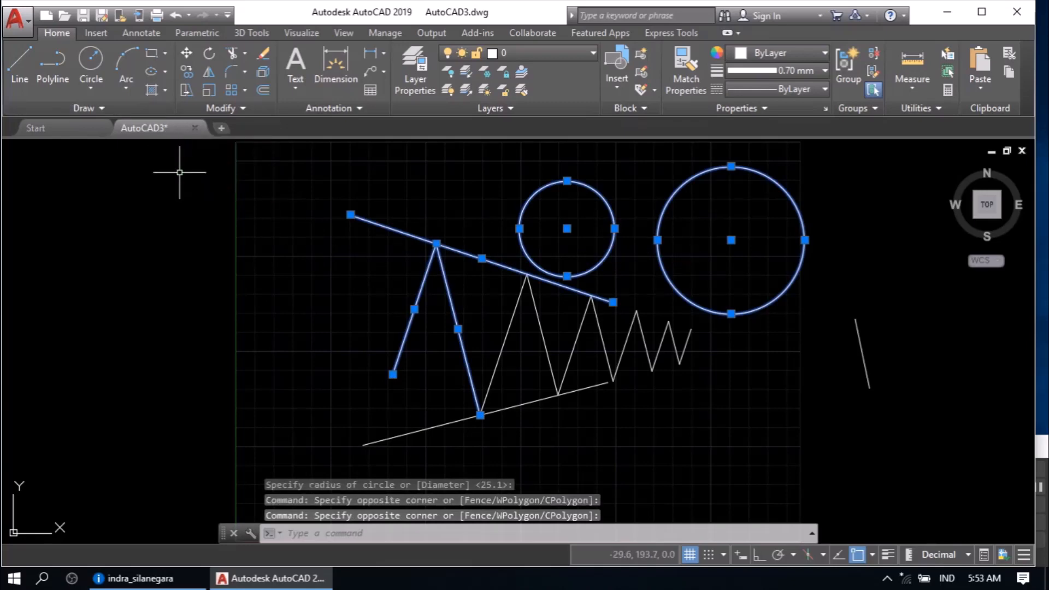
# Step: Draw a three-point arc below the larger circle at the grid's right edge, bulging toward the lower right
pyautogui.click(121, 62)
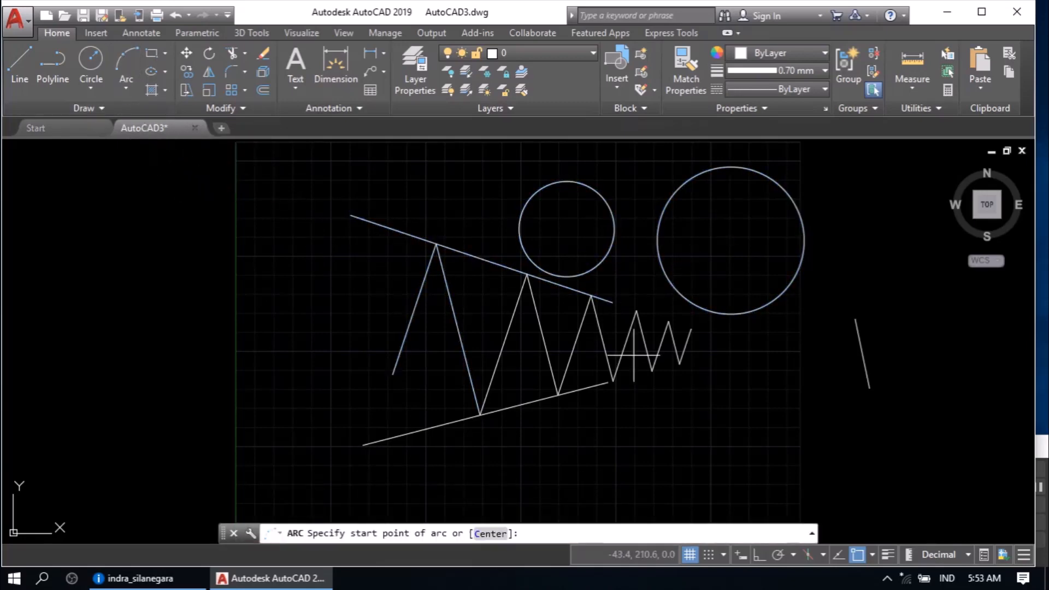
pyautogui.click(756, 420)
pyautogui.click(803, 366)
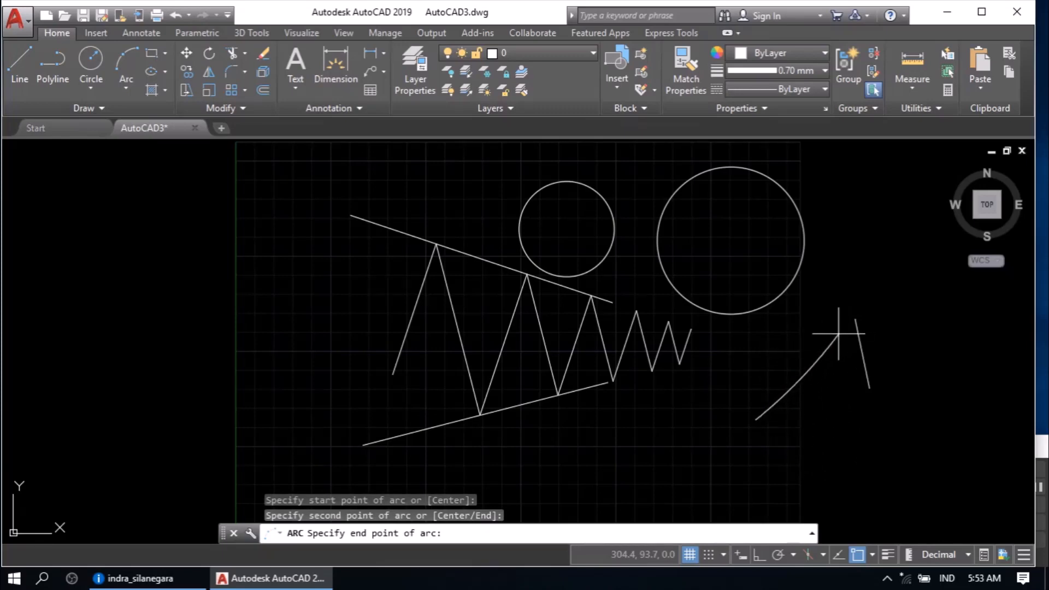
pyautogui.click(806, 356)
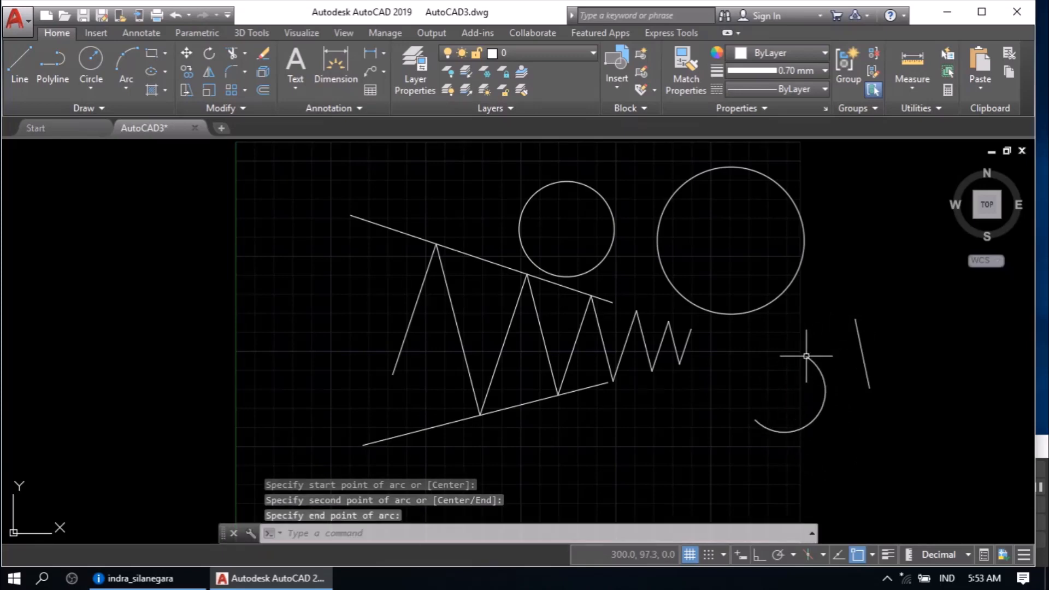
# Step: Draw two connected tangent-snapped lines from the small circle's upper side to the large circle's upper side and on to the arc
pyautogui.click(17, 58)
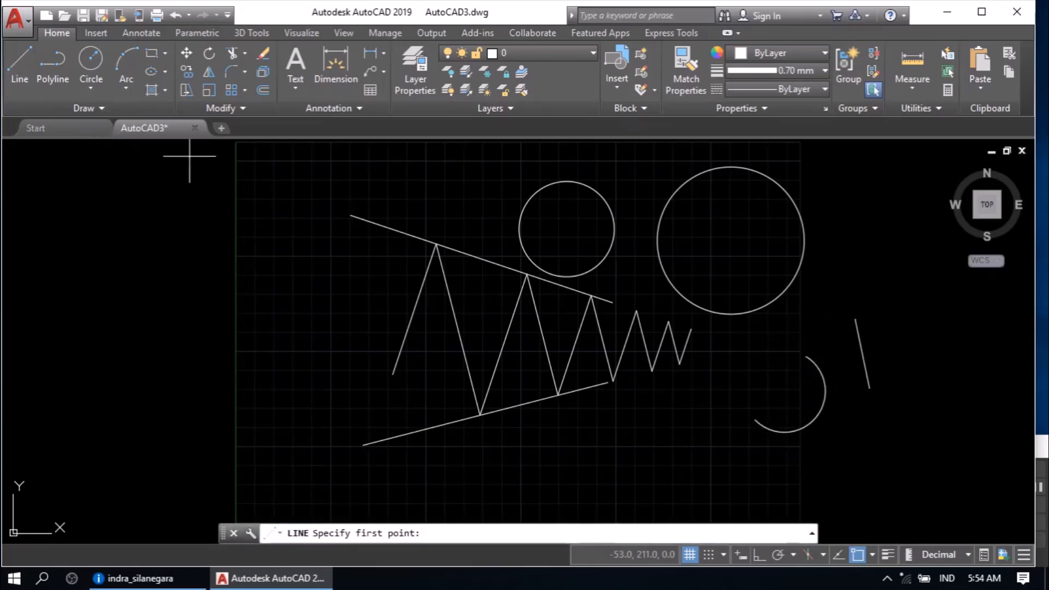
pyautogui.click(575, 182)
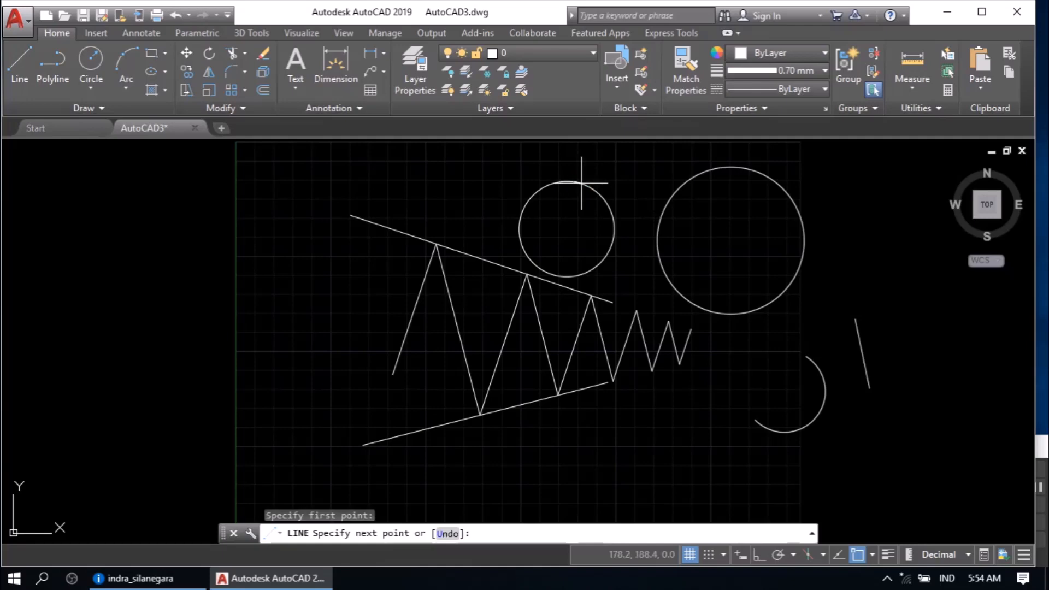
pyautogui.click(690, 181)
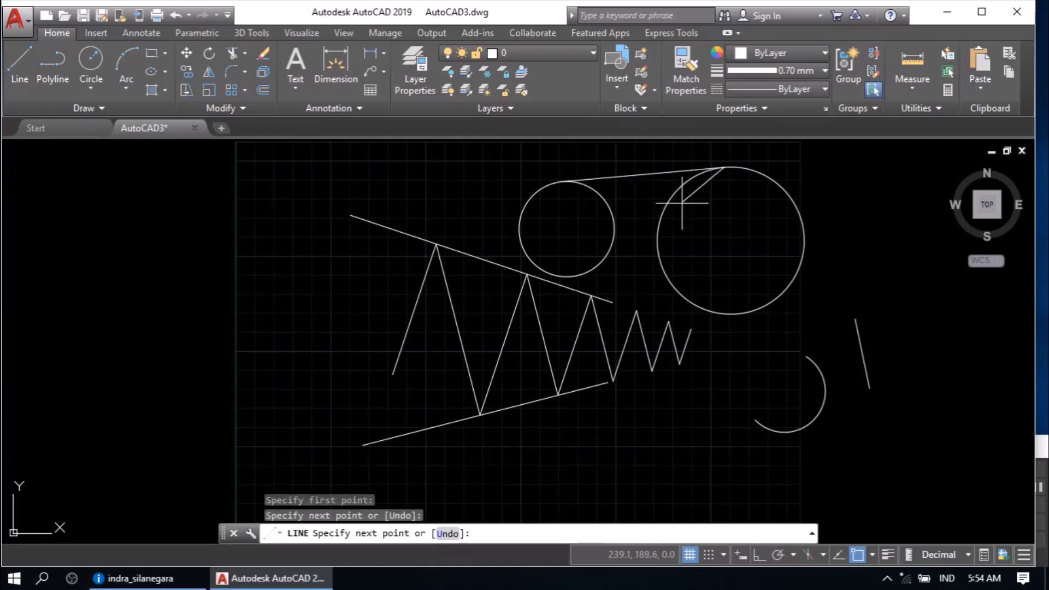
pyautogui.click(822, 373)
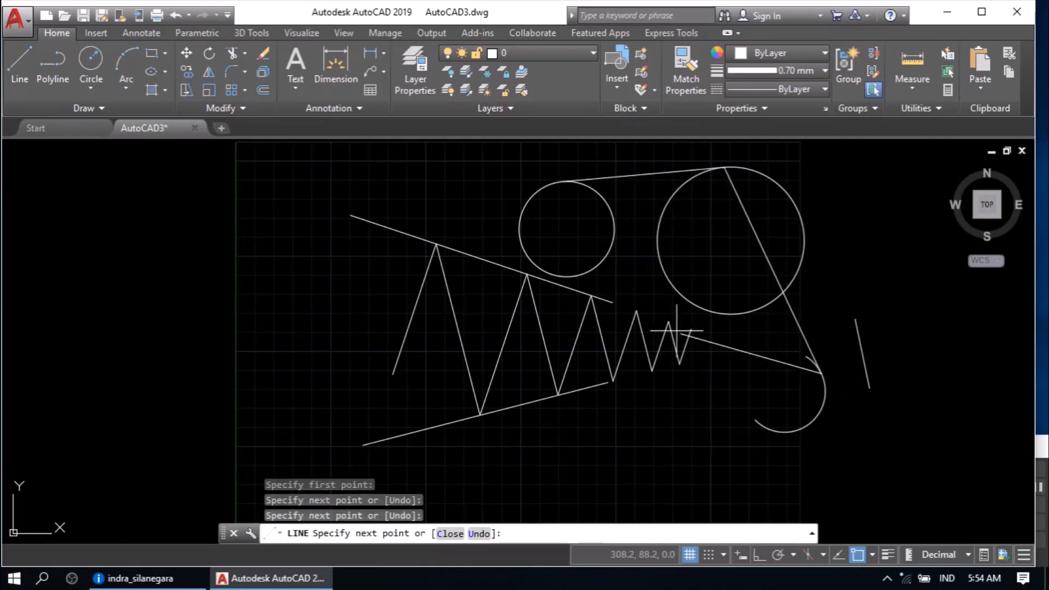
pyautogui.rightClick(554, 338)
pyautogui.click(565, 347)
# Step: Draw a line tangent to the undersides of the small and large circles
pyautogui.rightClick(486, 284)
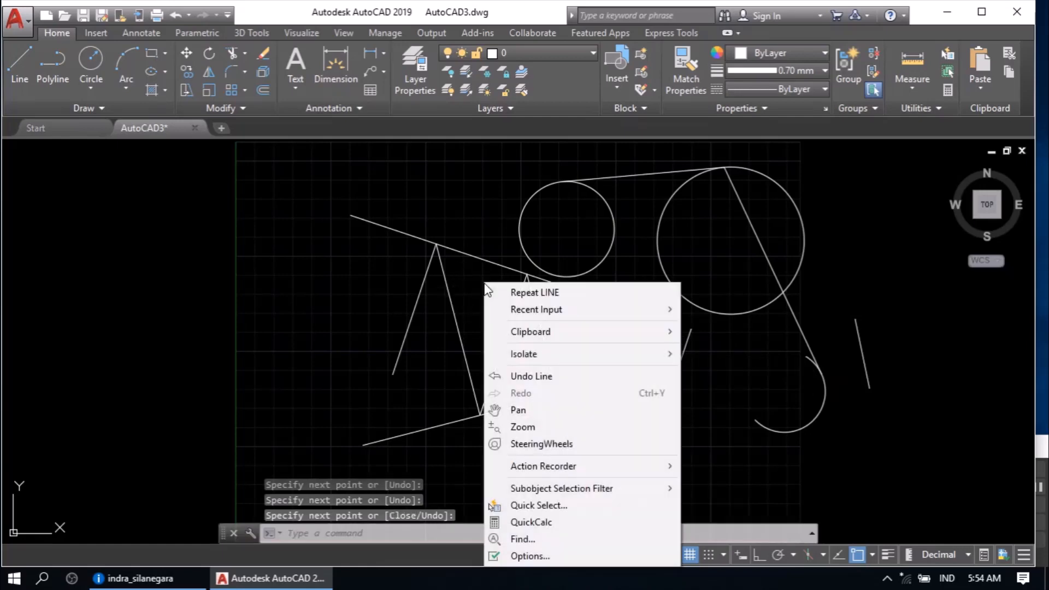
pyautogui.click(489, 292)
pyautogui.click(560, 276)
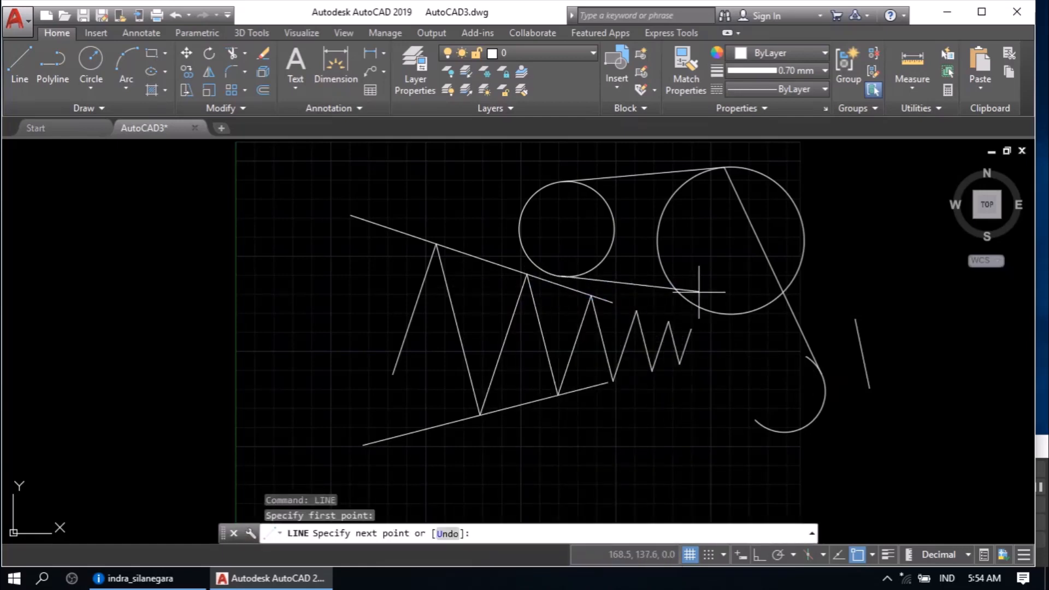
pyautogui.click(709, 312)
pyautogui.rightClick(708, 313)
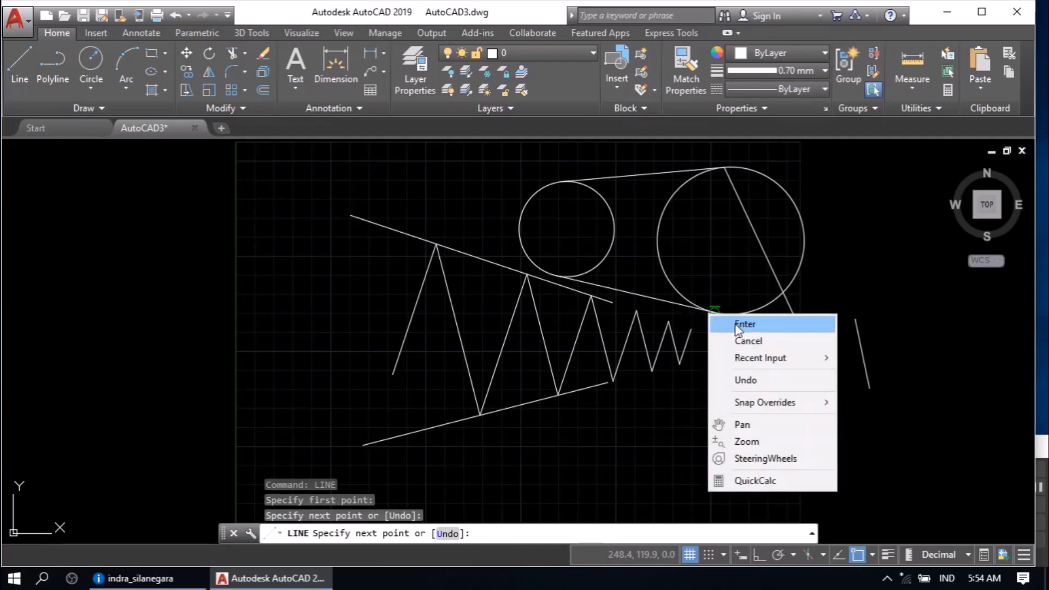
pyautogui.click(741, 324)
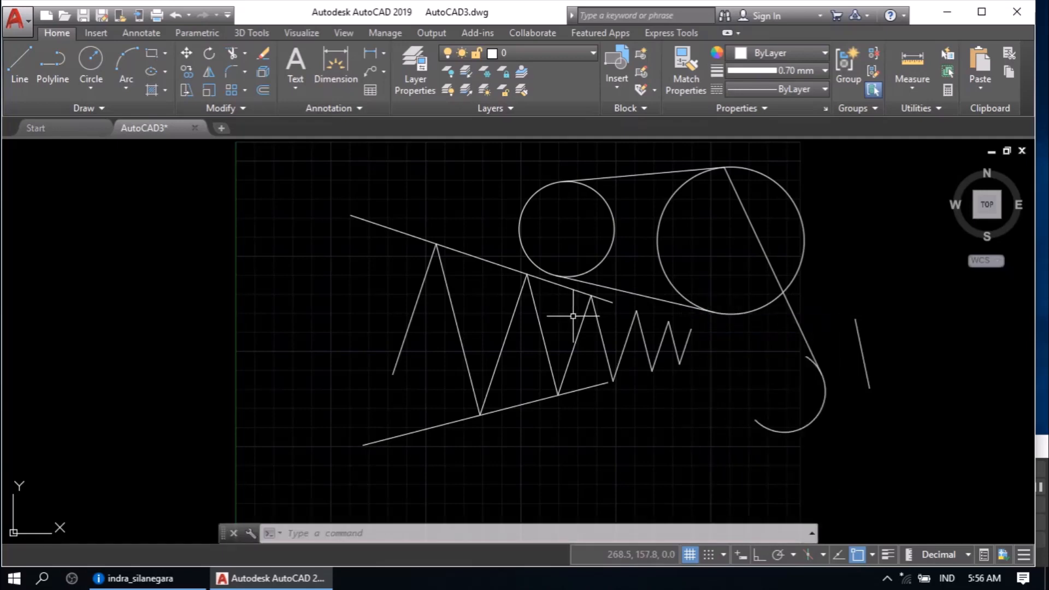
# Step: Start a line and switch the object snap mode from Tangent to Nearest
pyautogui.click(24, 62)
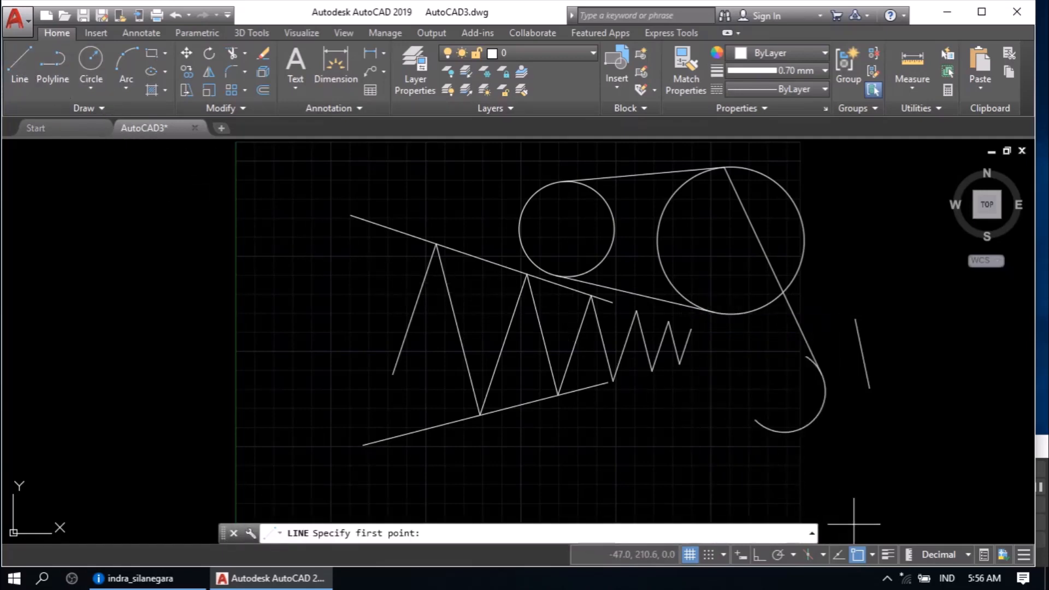
pyautogui.click(873, 555)
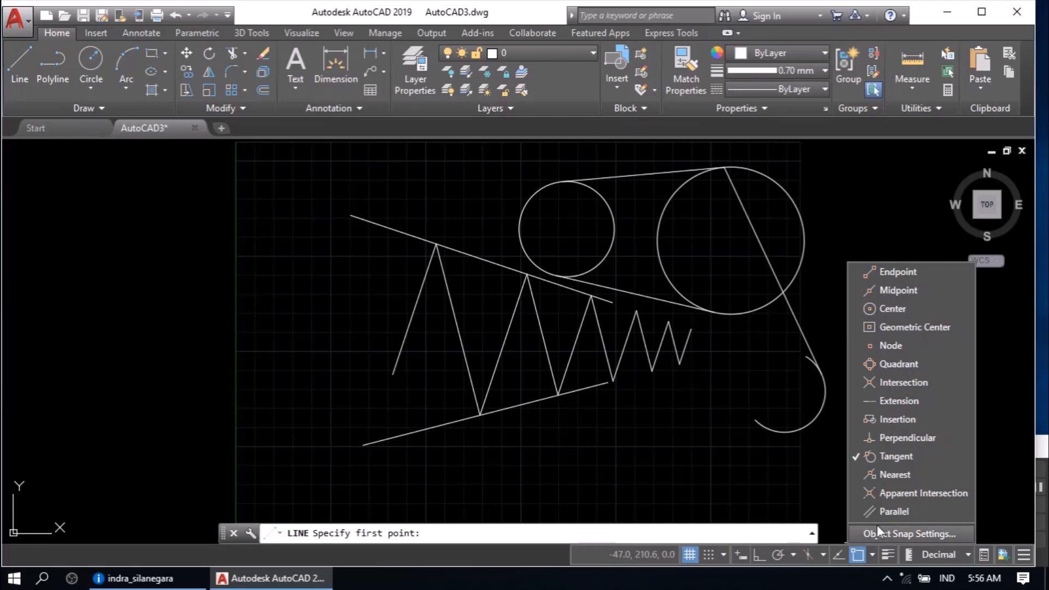
pyautogui.click(886, 458)
pyautogui.click(704, 434)
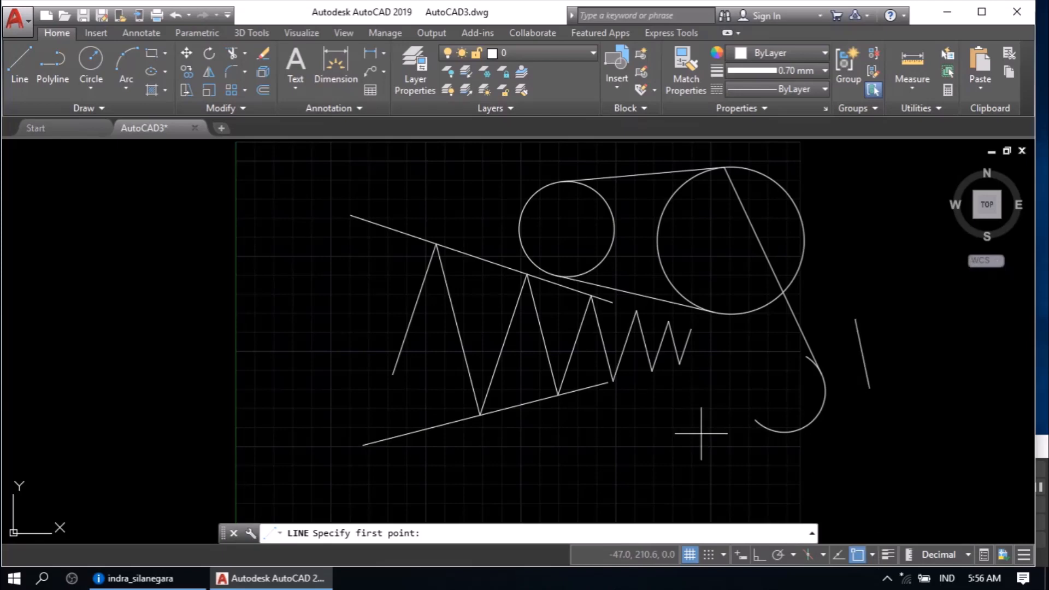
# Step: Draw a chain of lines from below the zigzag, snapping to nearest points on the circles, the arc and existing lines
pyautogui.click(702, 434)
pyautogui.click(608, 254)
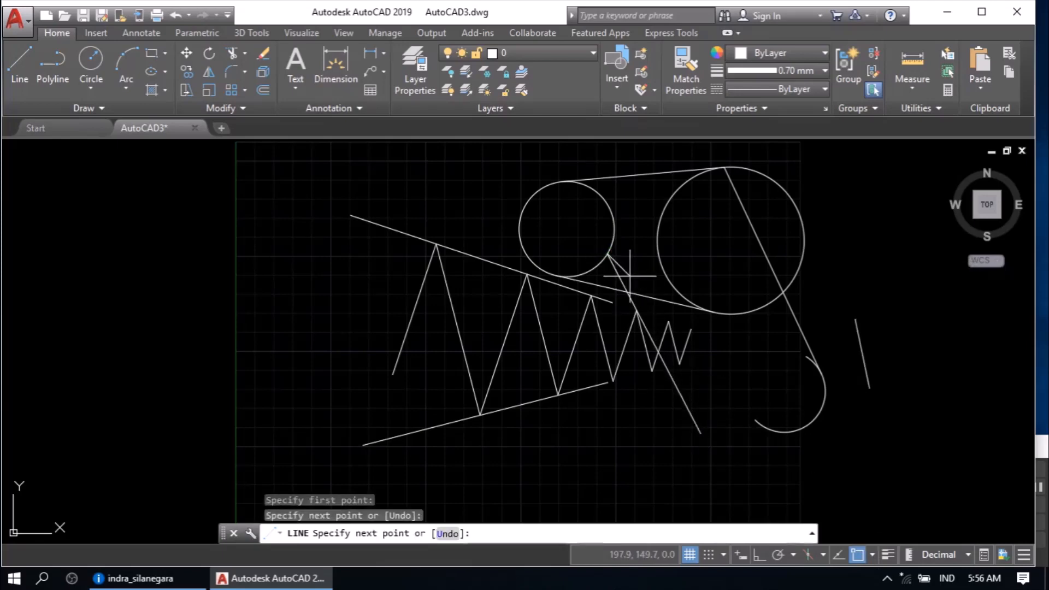
pyautogui.click(806, 425)
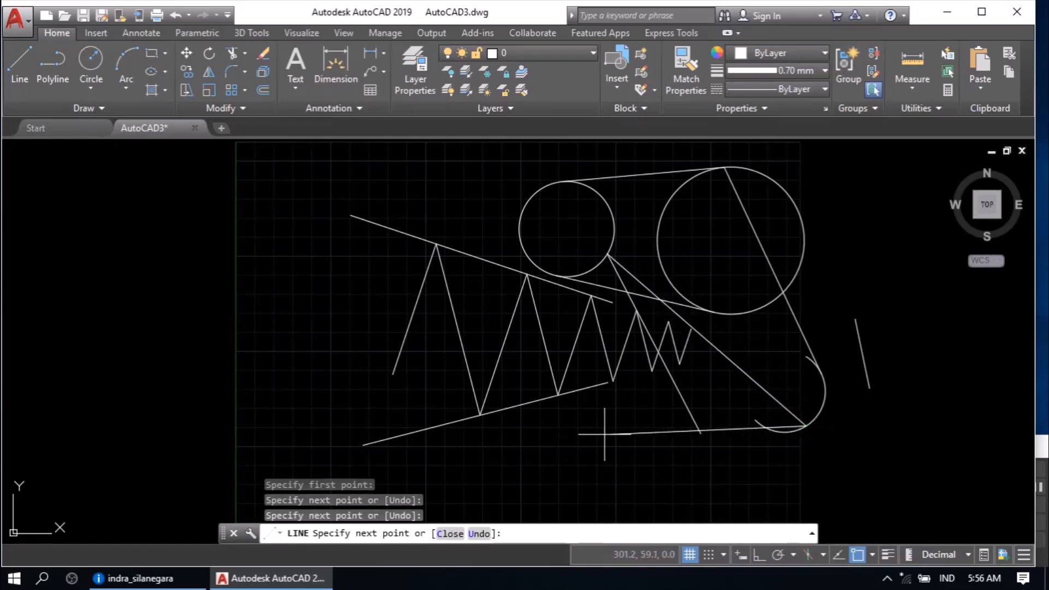
pyautogui.click(530, 403)
pyautogui.click(469, 255)
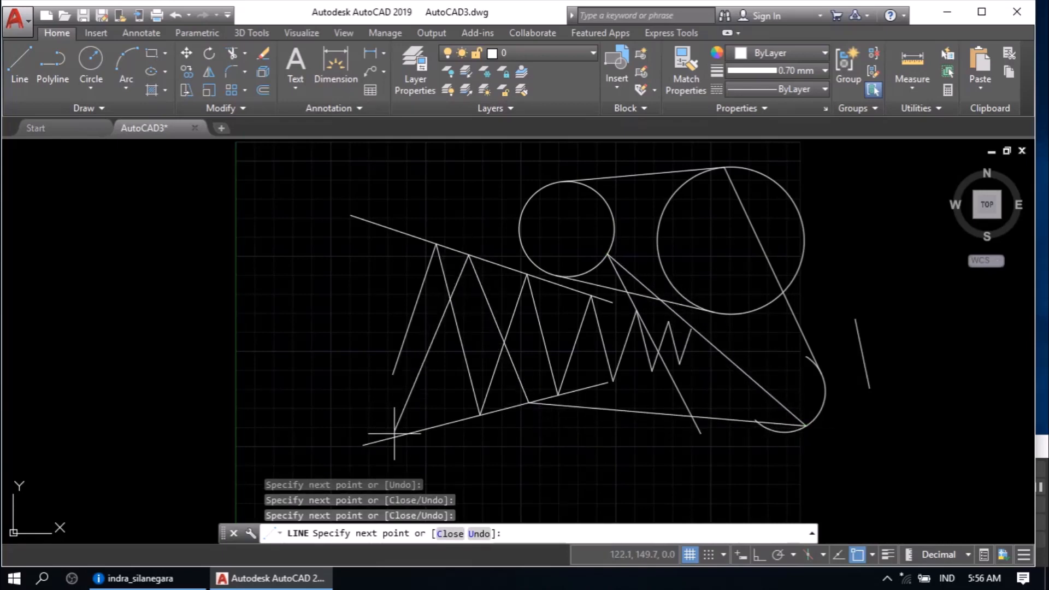
pyautogui.click(394, 436)
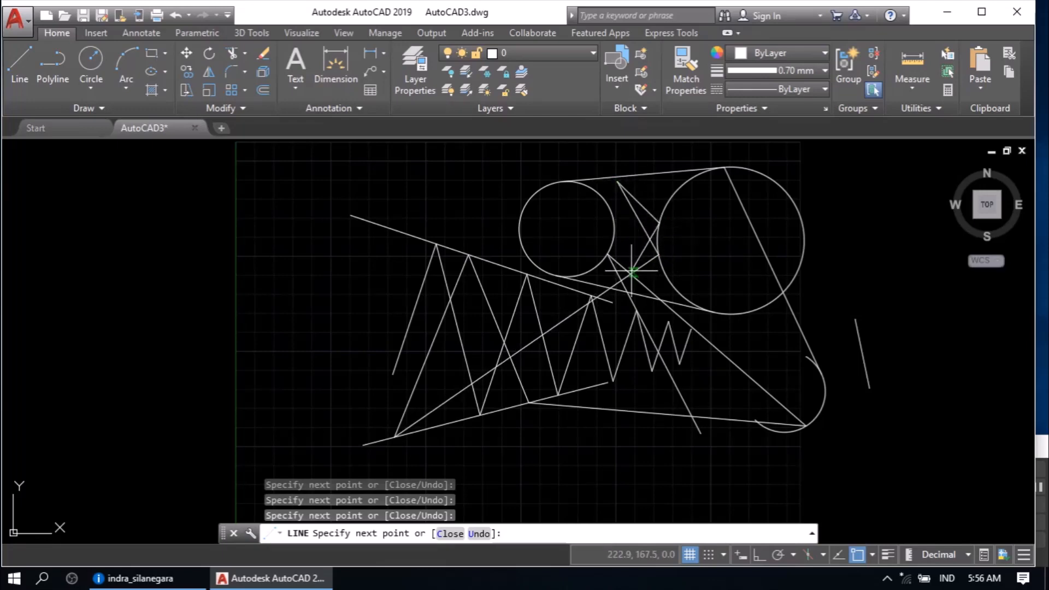
pyautogui.click(796, 325)
pyautogui.rightClick(795, 324)
pyautogui.click(838, 336)
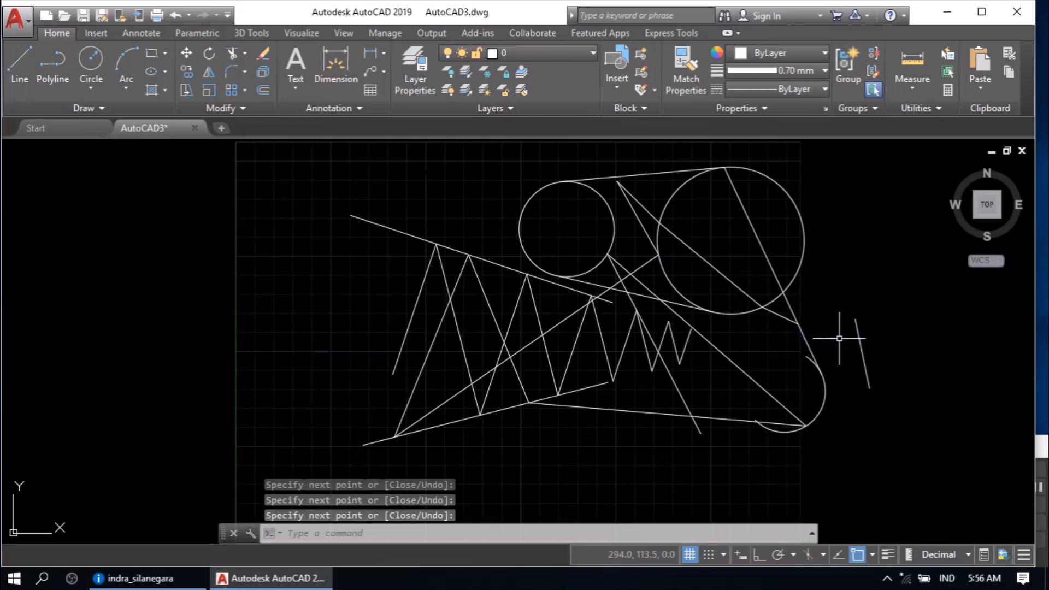
# Step: Turn on Apparent Intersection object snap
pyautogui.click(873, 554)
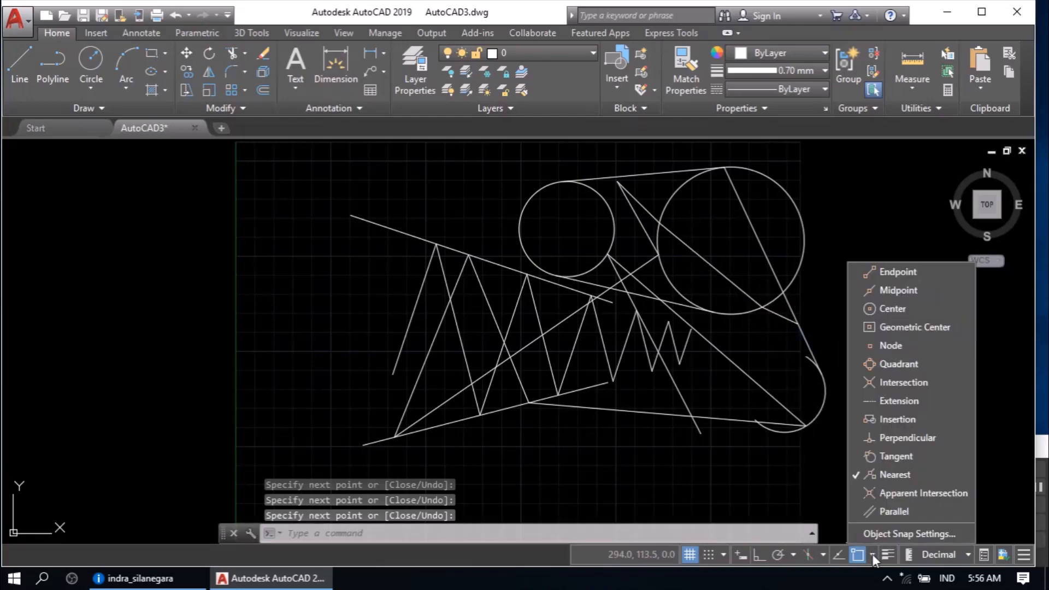
pyautogui.click(884, 493)
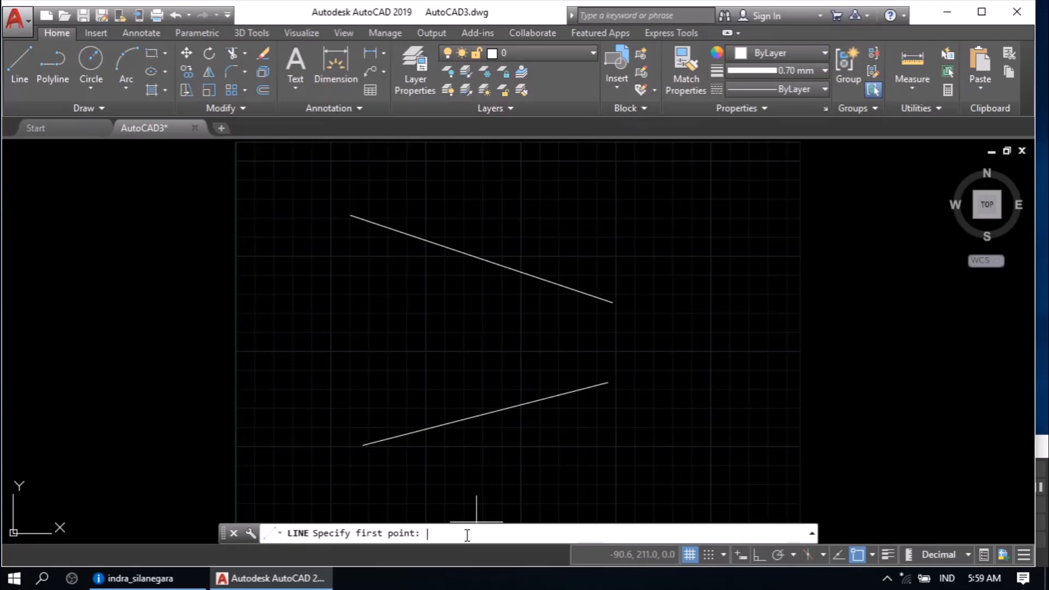
# Step: Draw a short line from the apparent intersection (app) of the two converging lines down to the left, ending at about 244, 59
pyautogui.press('Return')
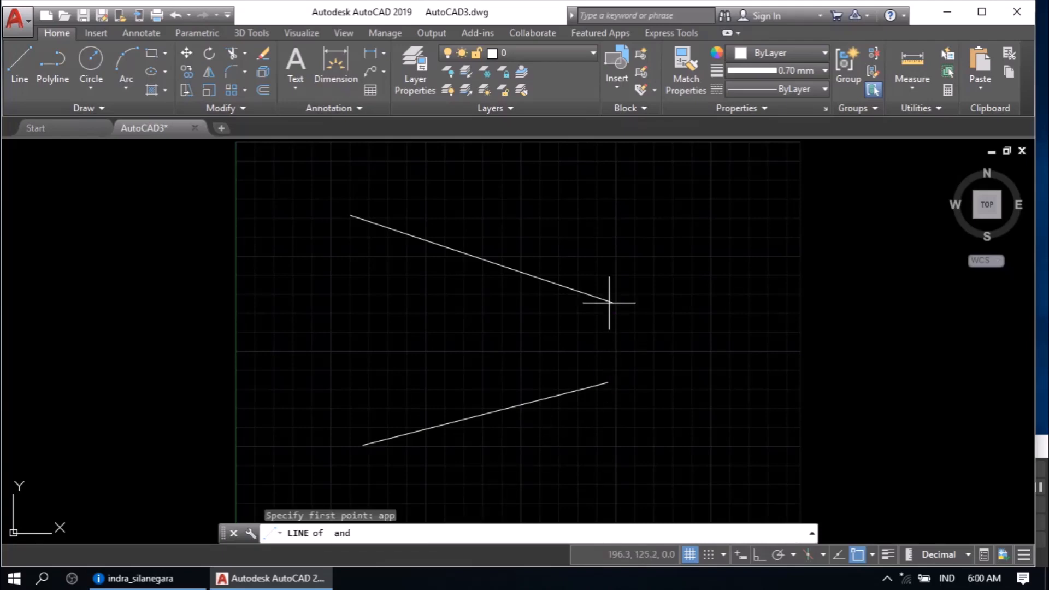
pyautogui.click(604, 378)
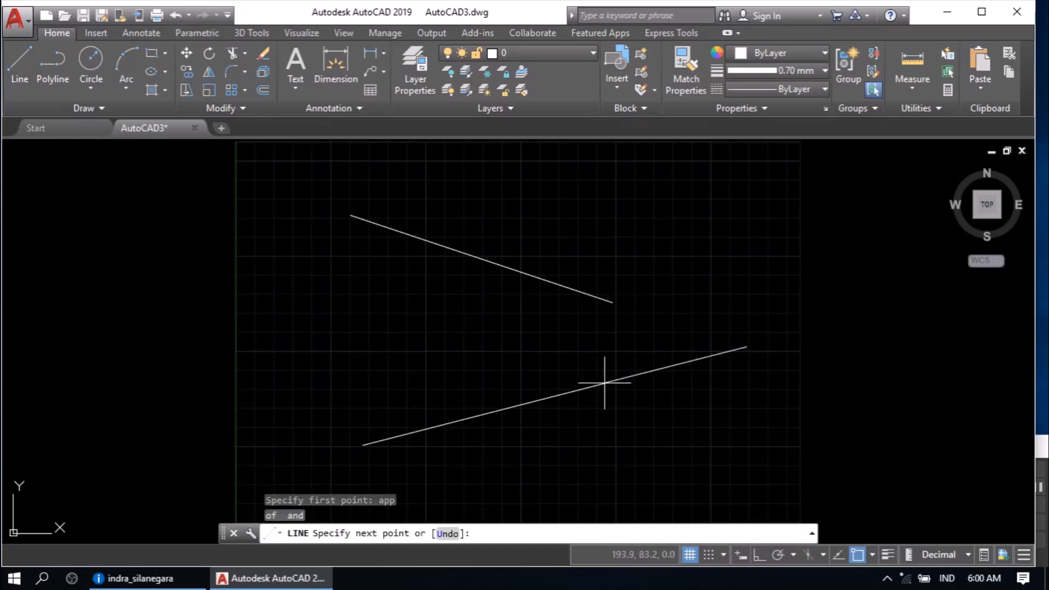
pyautogui.click(700, 428)
pyautogui.rightClick(680, 293)
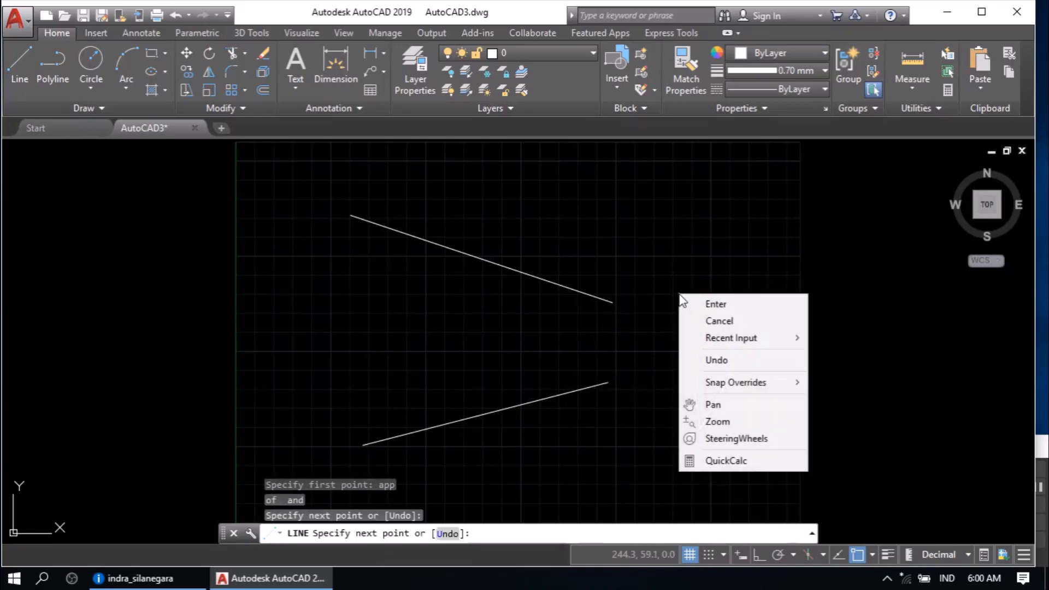
pyautogui.click(697, 302)
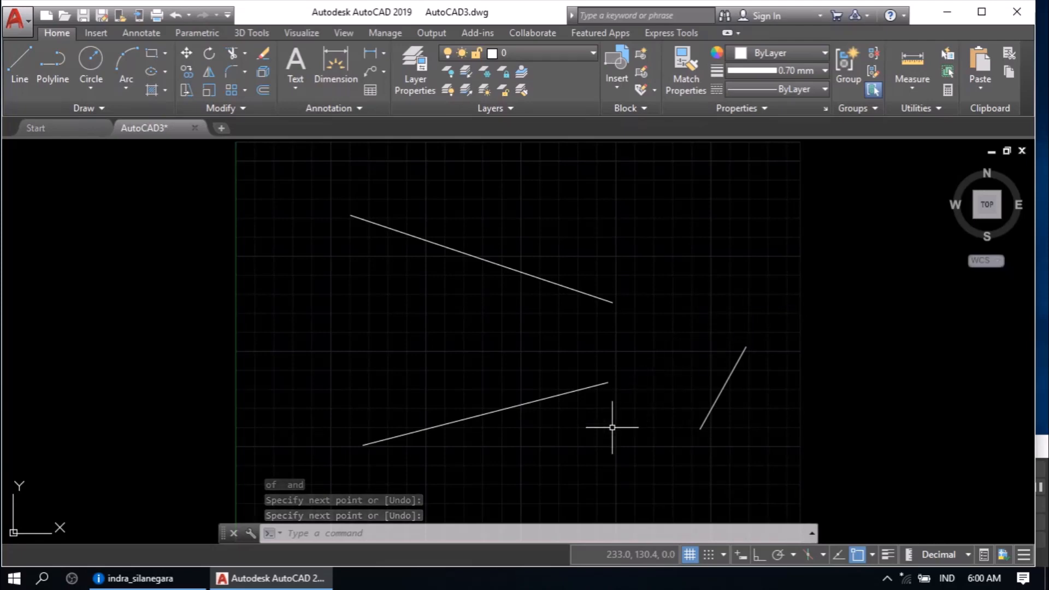
# Step: Extend the two long converging lines to the short slanted line, using the short line as the boundary edge
pyautogui.write('E')
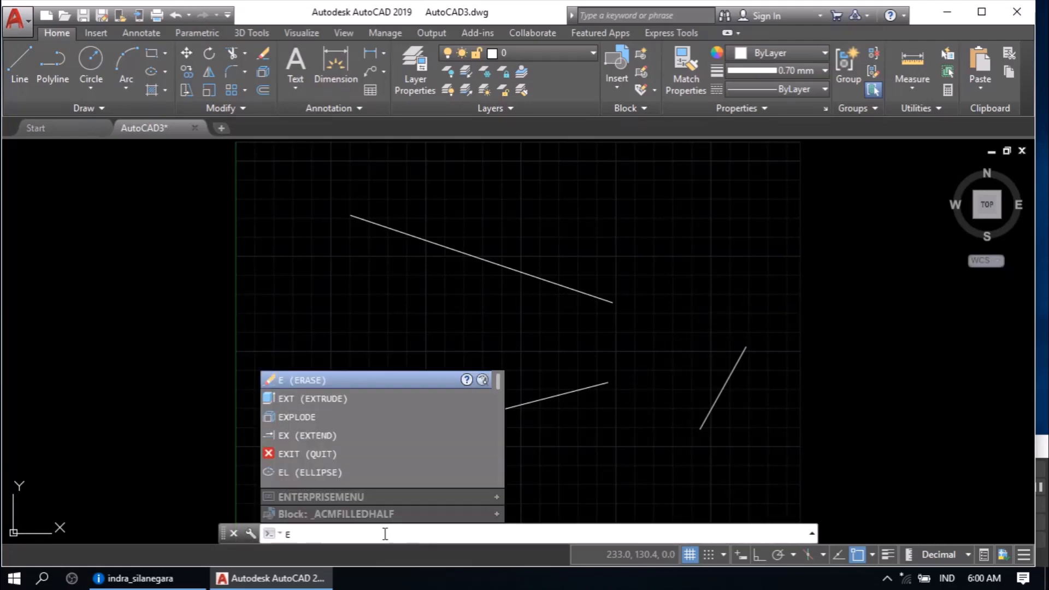
pyautogui.write('xtend')
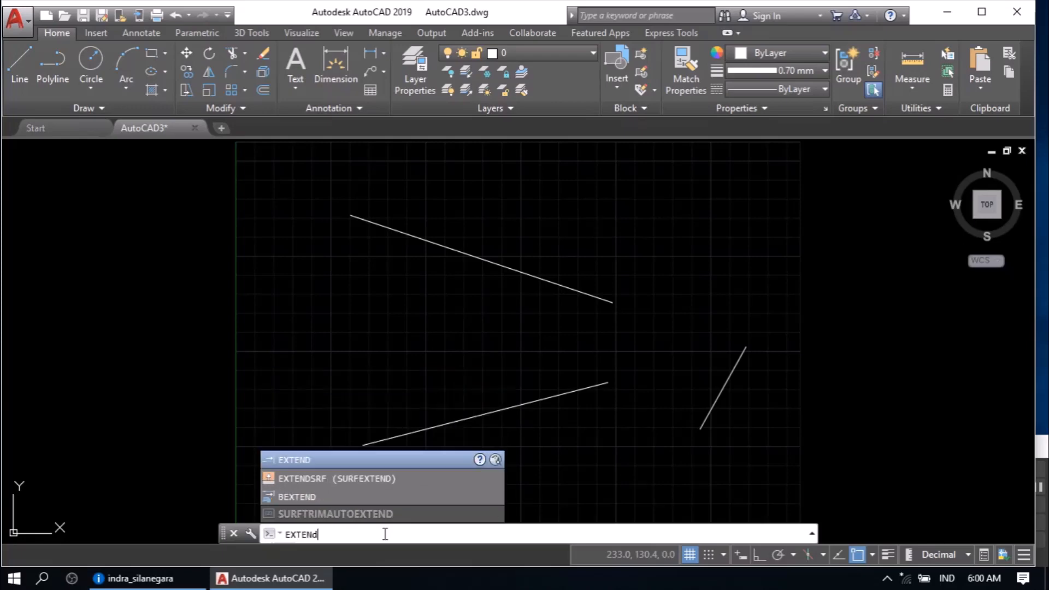
pyautogui.press('Return')
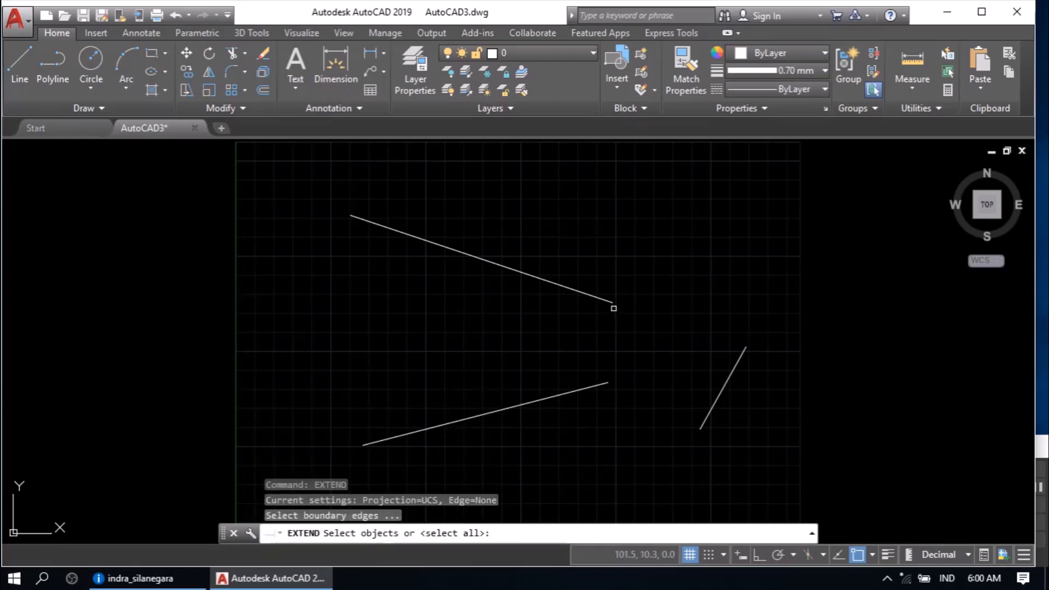
pyautogui.click(733, 375)
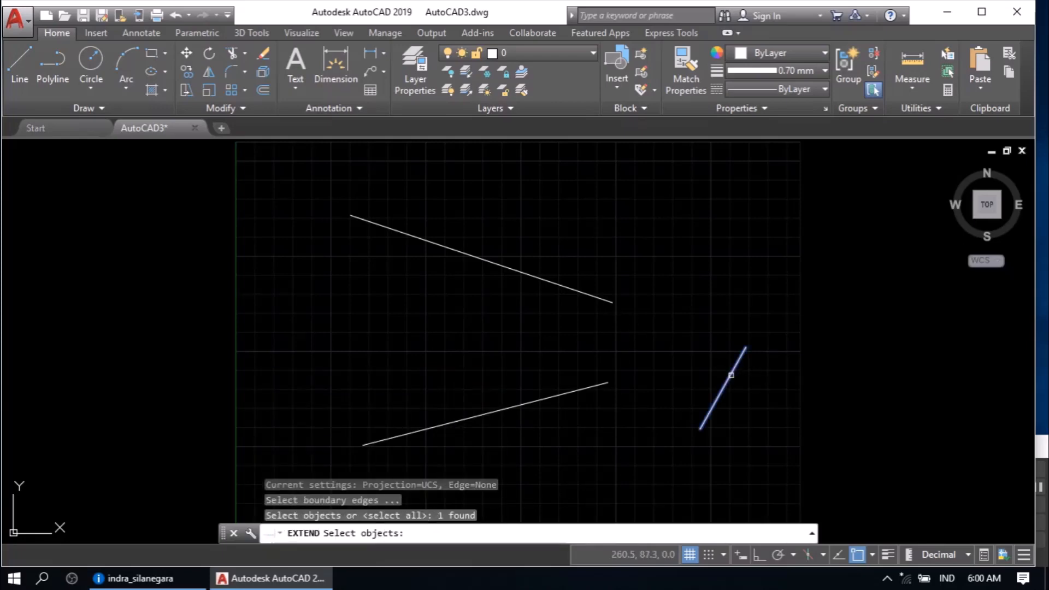
pyautogui.press('Return')
pyautogui.click(731, 375)
pyautogui.click(605, 300)
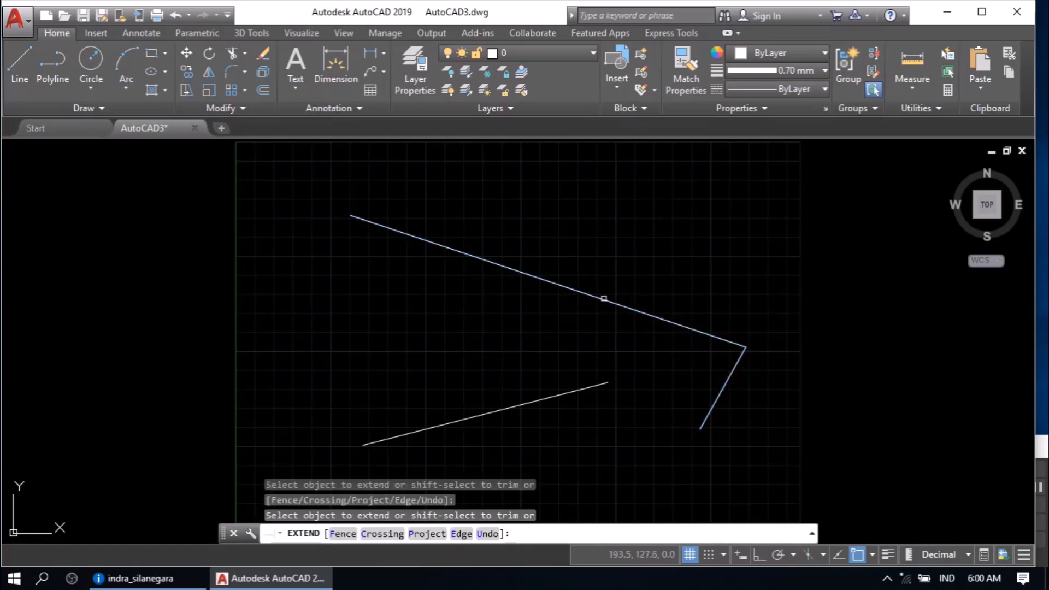
pyautogui.rightClick(609, 433)
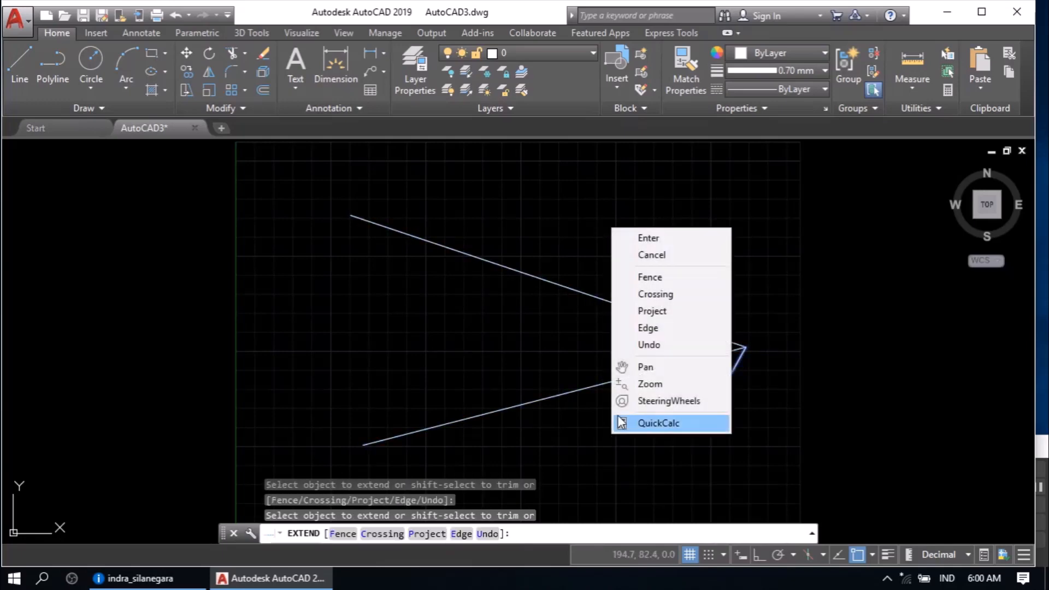
pyautogui.click(642, 240)
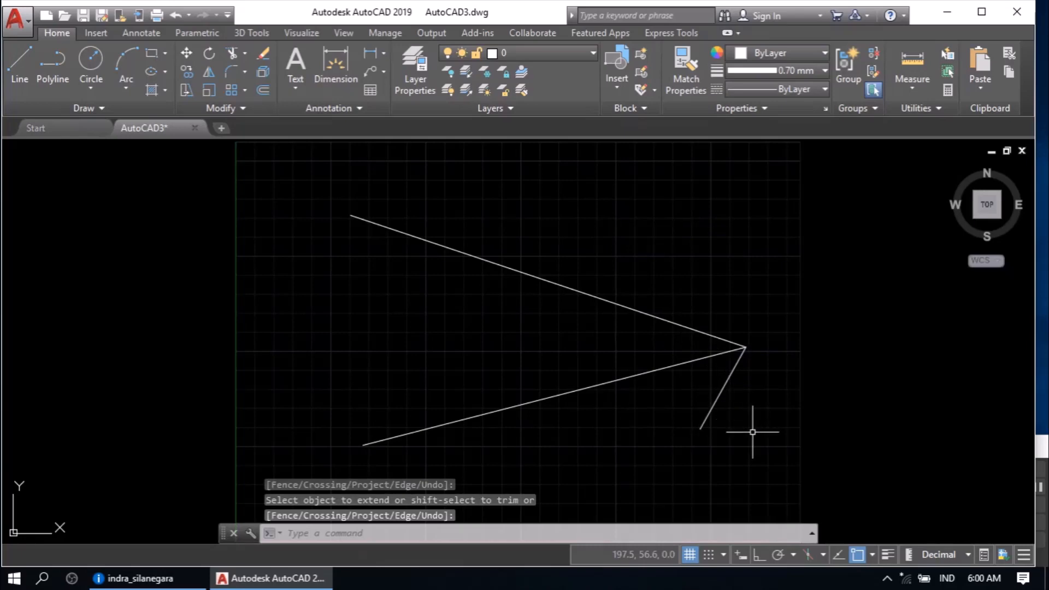
# Step: Switch the object snap mode from Apparent Intersection to Parallel
pyautogui.click(871, 555)
pyautogui.click(885, 492)
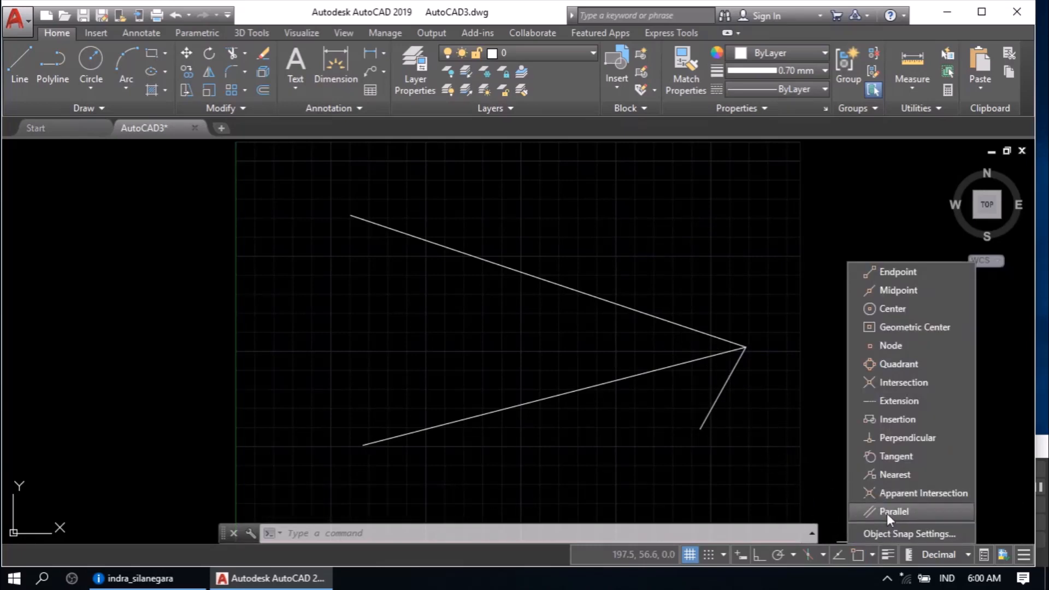
pyautogui.click(888, 512)
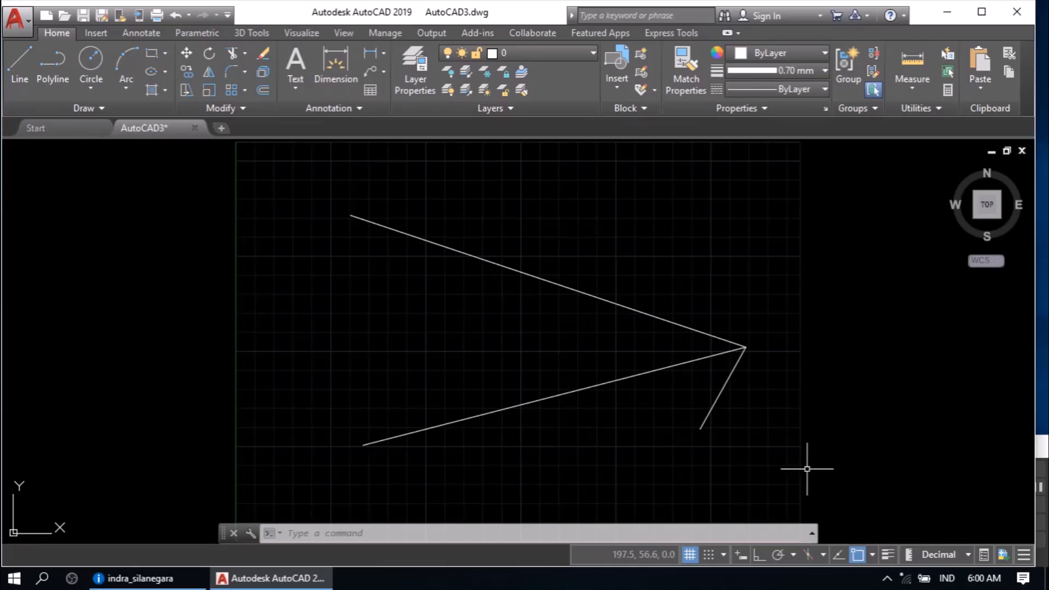
# Step: Draw a line above the upper long line, snapped parallel to it and ending at about 248, 142
pyautogui.click(19, 68)
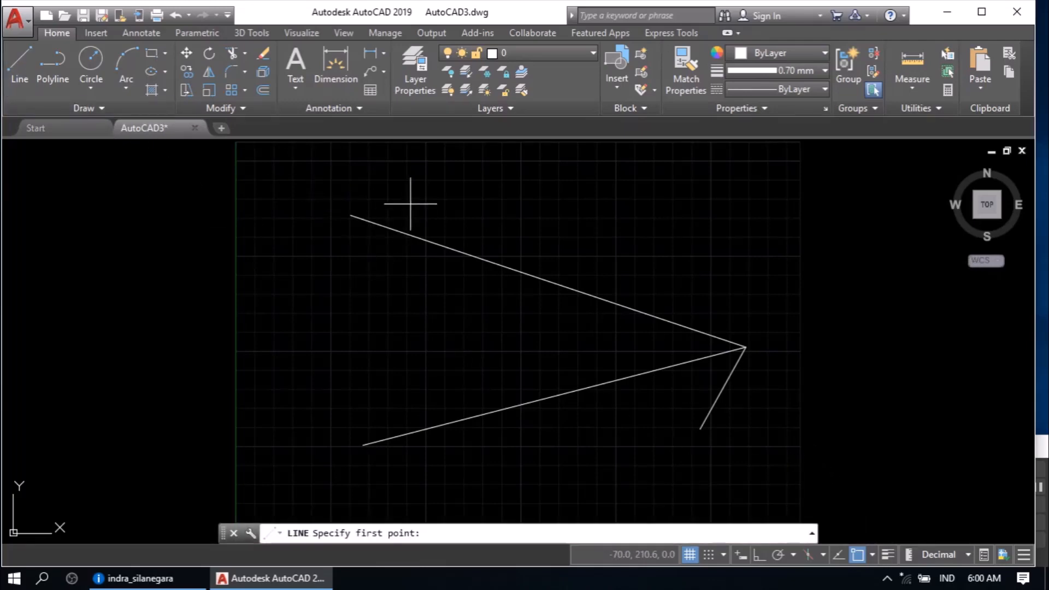
pyautogui.click(414, 171)
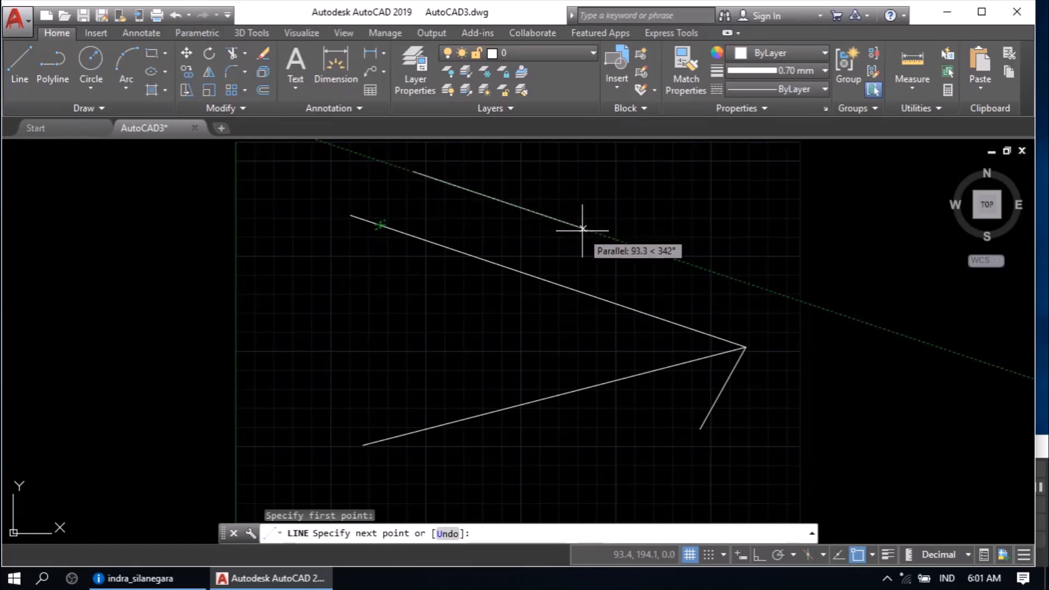
pyautogui.click(708, 270)
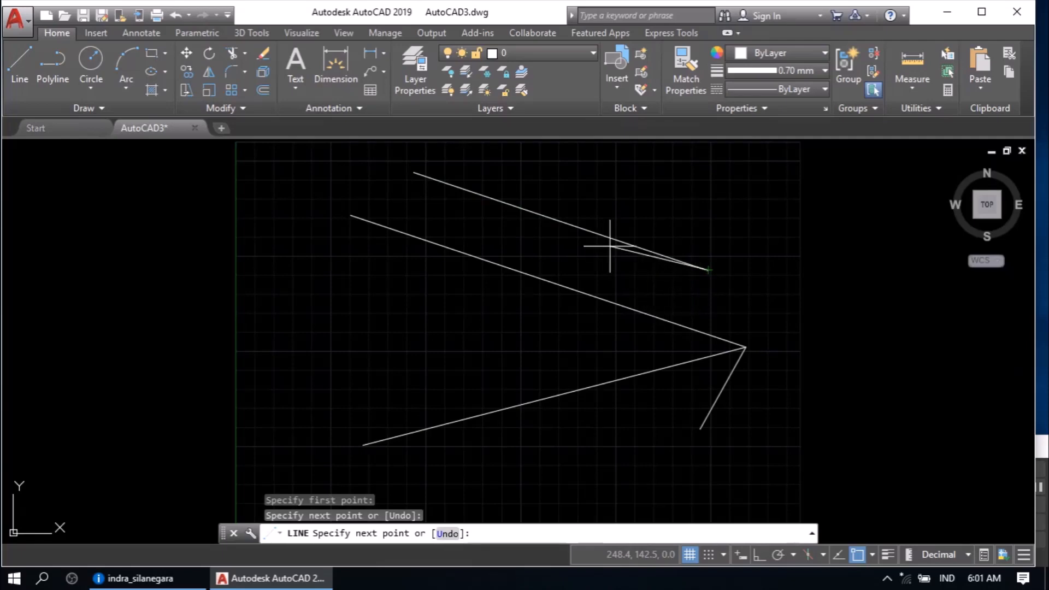